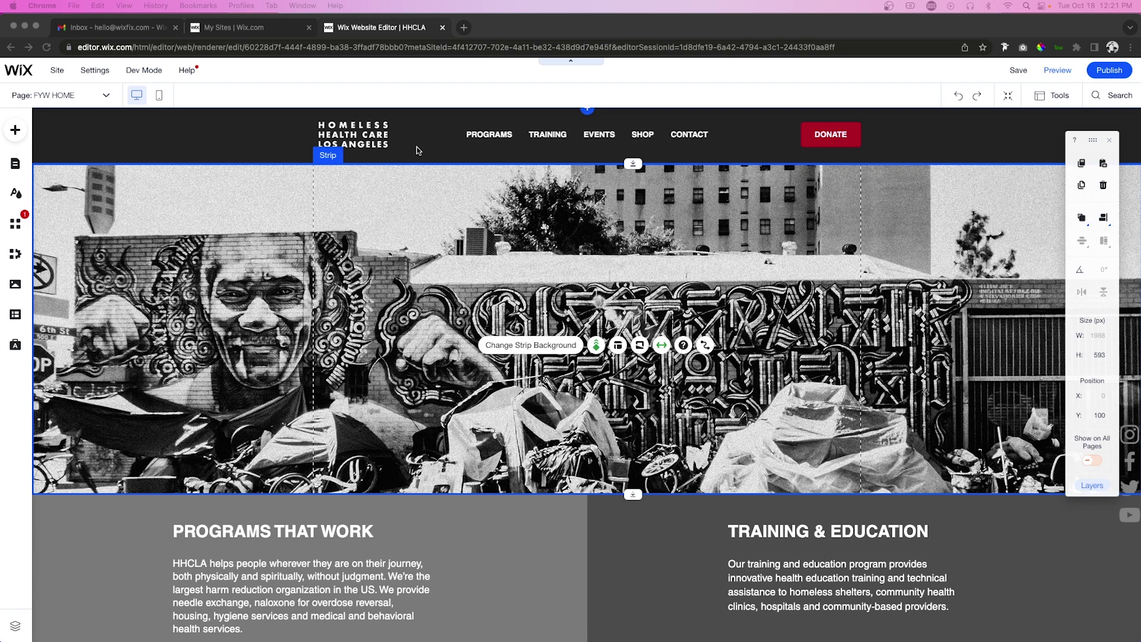
# Move the logo, navigation menu and DONATE button out of the header strip onto the hero image below it
pyautogui.click(455, 136)
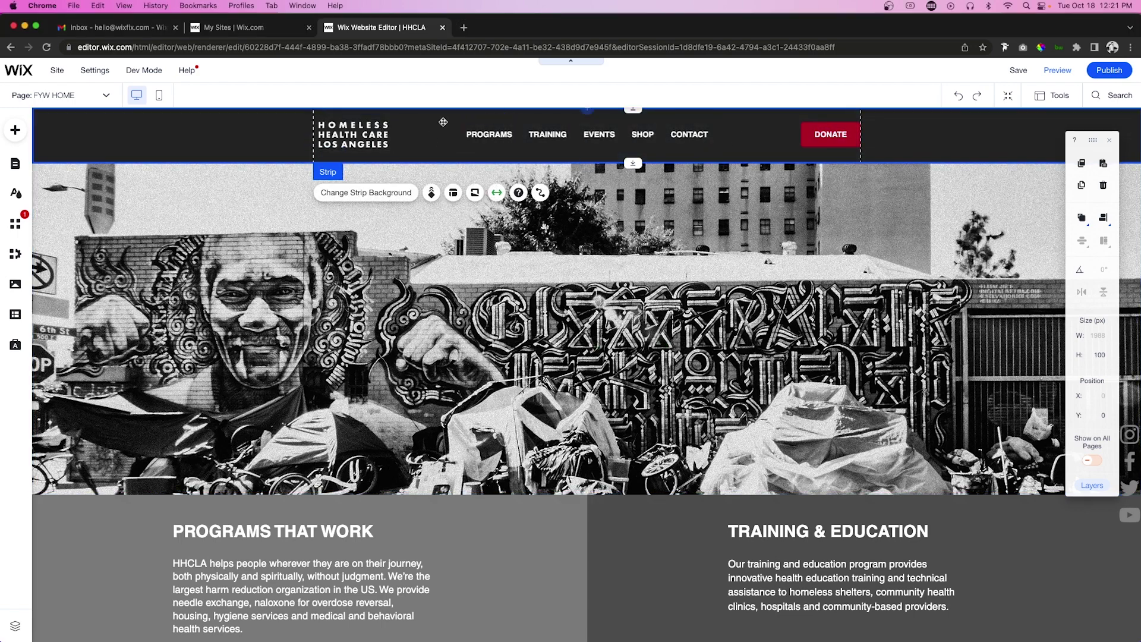
pyautogui.scroll(-6, 682, 179)
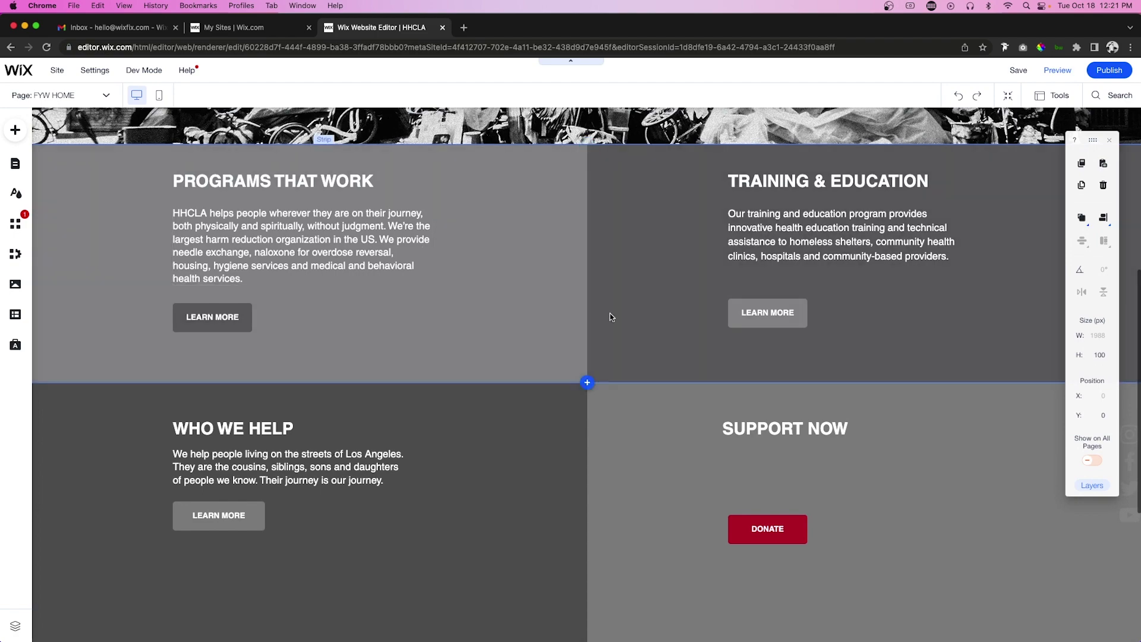
pyautogui.scroll(6, 865, 217)
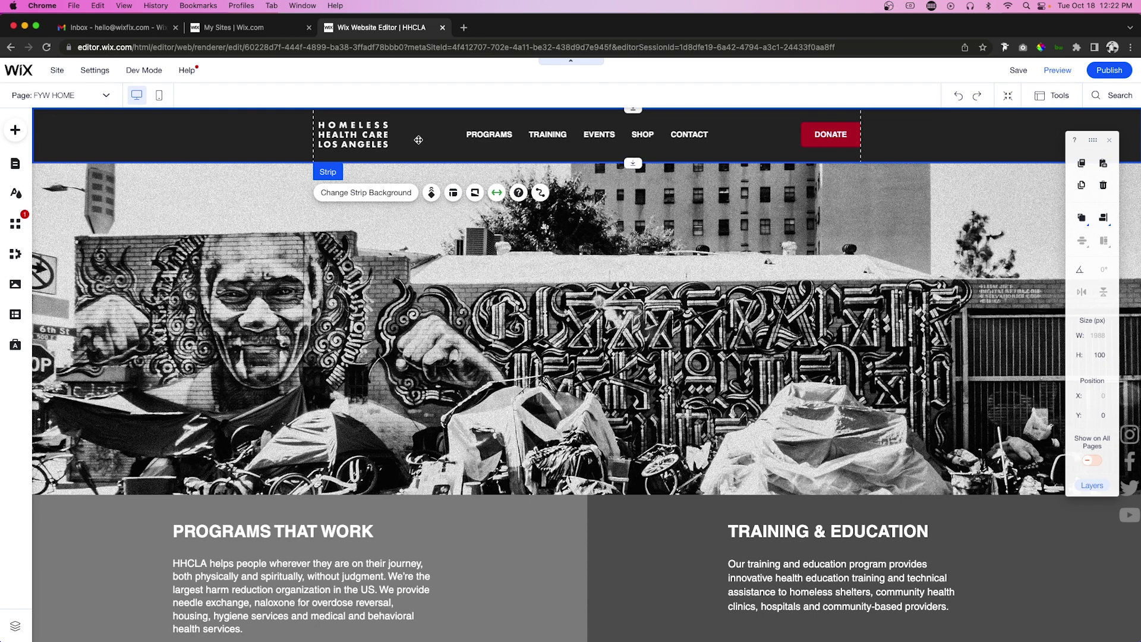
pyautogui.click(350, 138)
pyautogui.moveTo(317, 285); pyautogui.dragTo(366, 217)
pyautogui.click(487, 141)
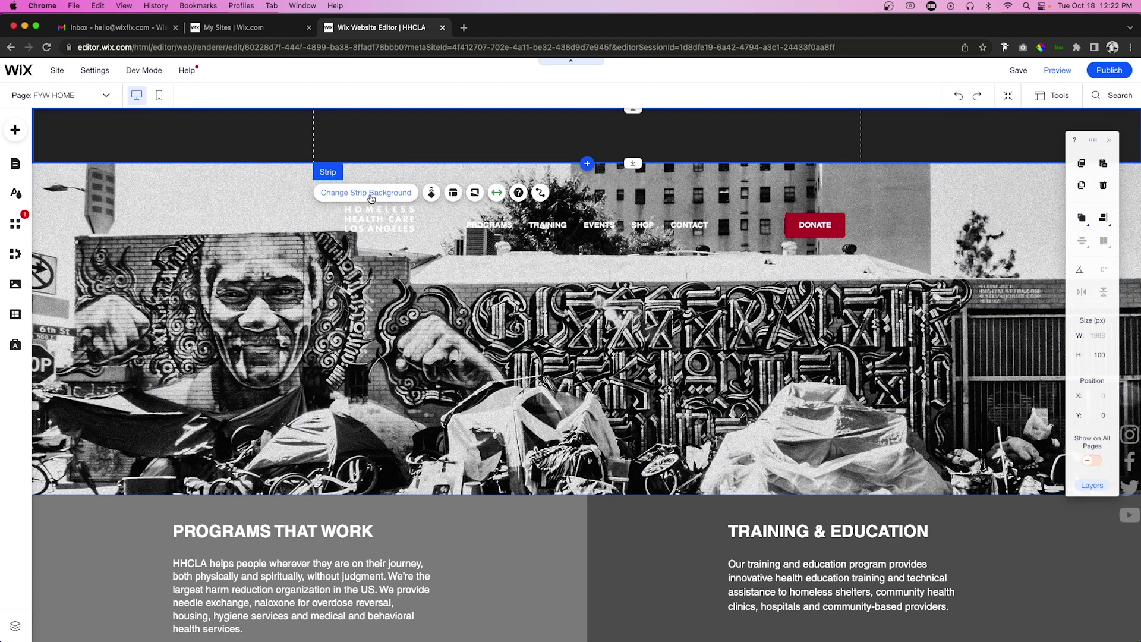
# Set the header strip's background colour opacity to 0%
pyautogui.click(384, 197)
pyautogui.click(226, 252)
pyautogui.moveTo(233, 276); pyautogui.dragTo(109, 273)
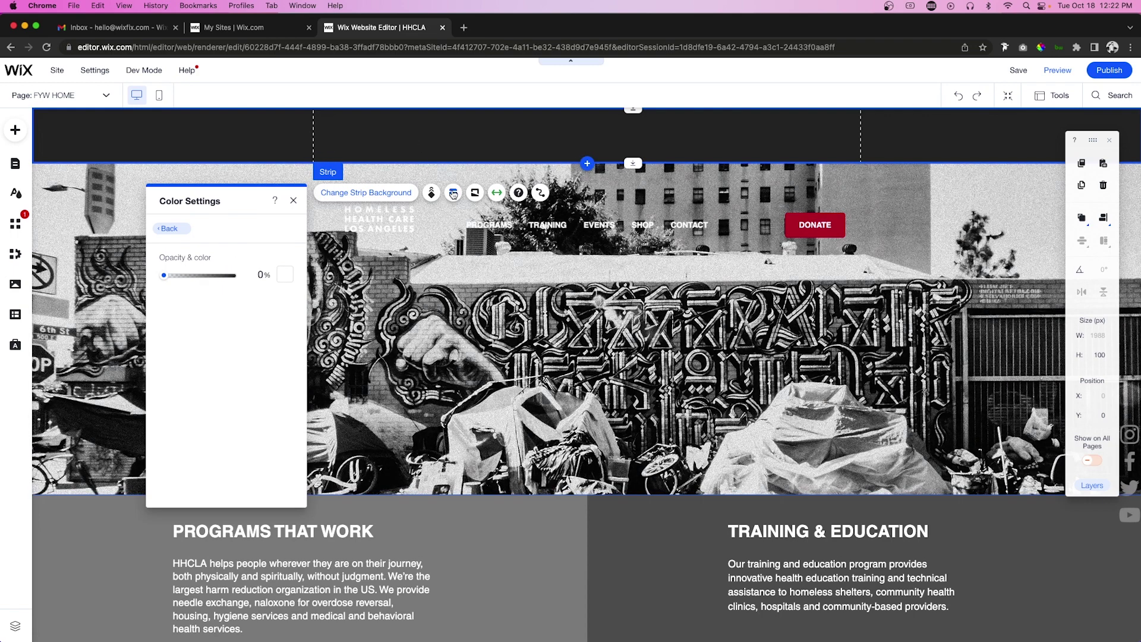
# Split the header strip into three columns
pyautogui.click(453, 192)
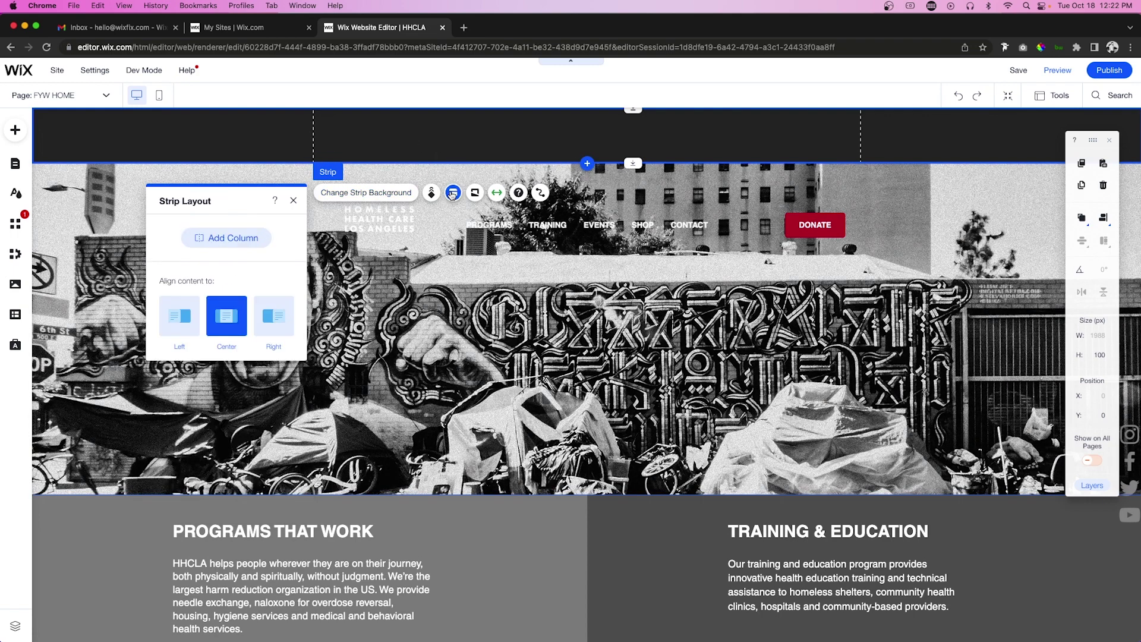
pyautogui.click(215, 241)
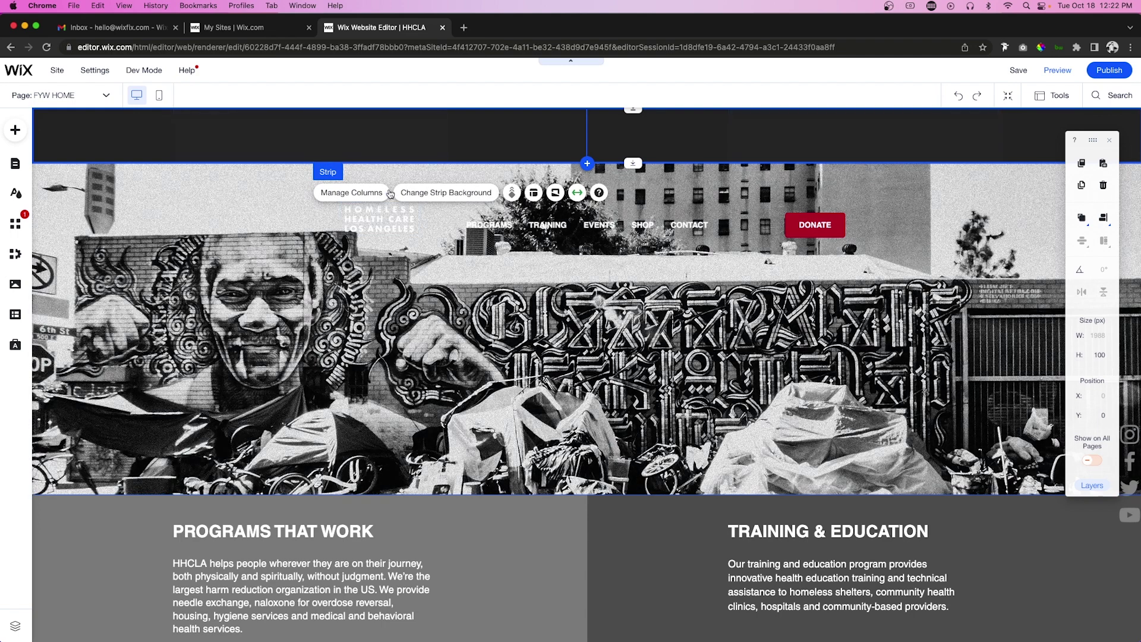
pyautogui.click(368, 193)
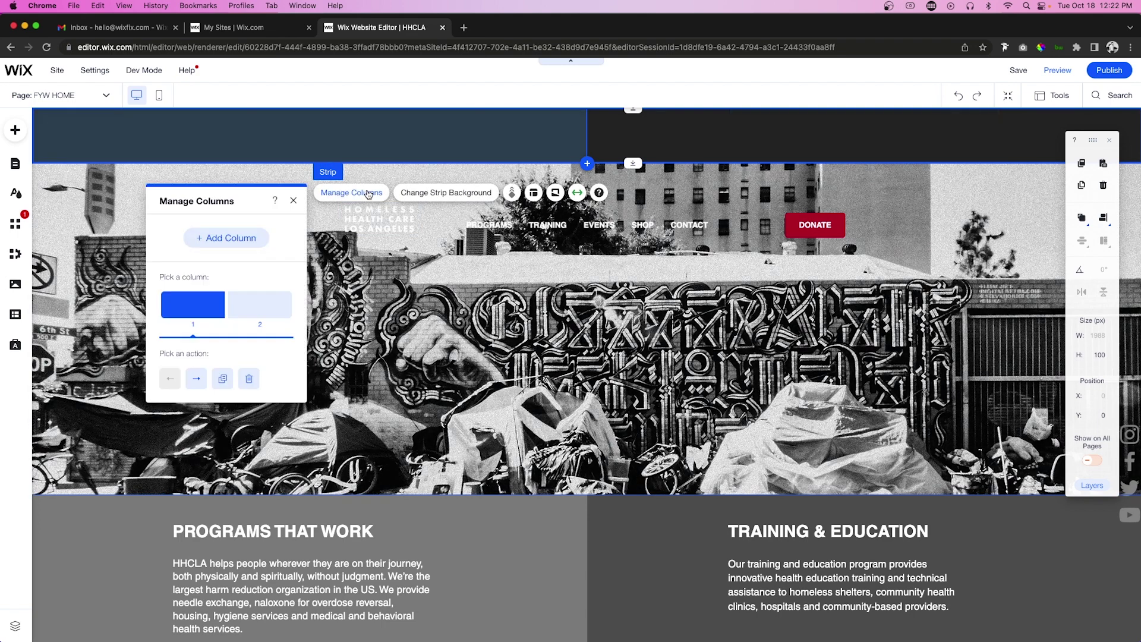
pyautogui.click(246, 240)
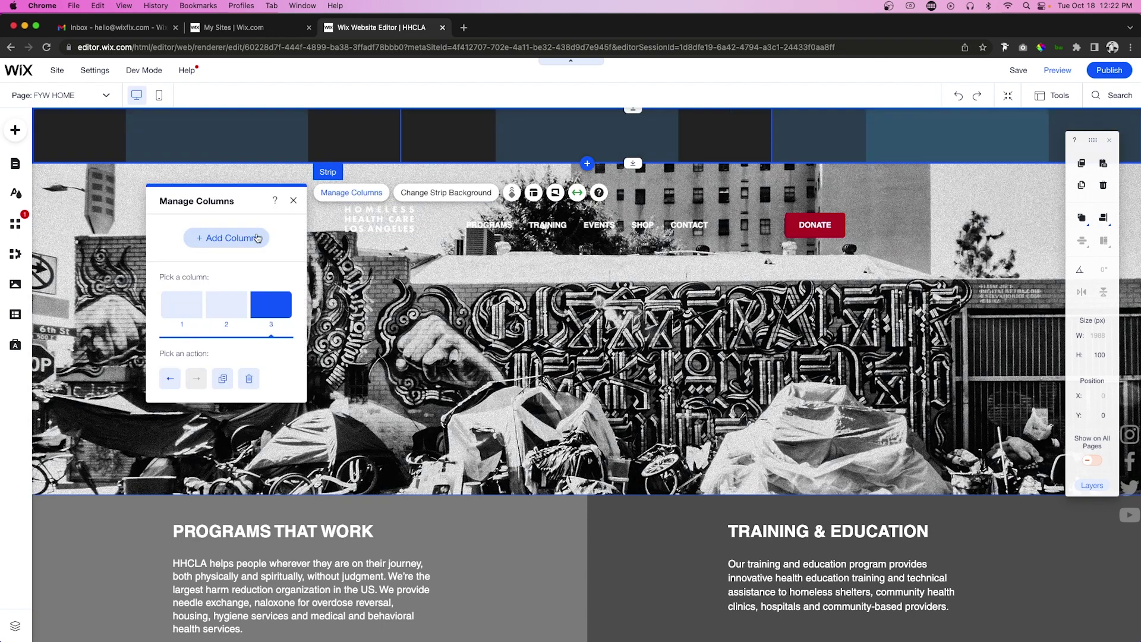
# Apply the 20-20-60 proportions to the header strip's columns and move the widest column to the middle
pyautogui.click(533, 194)
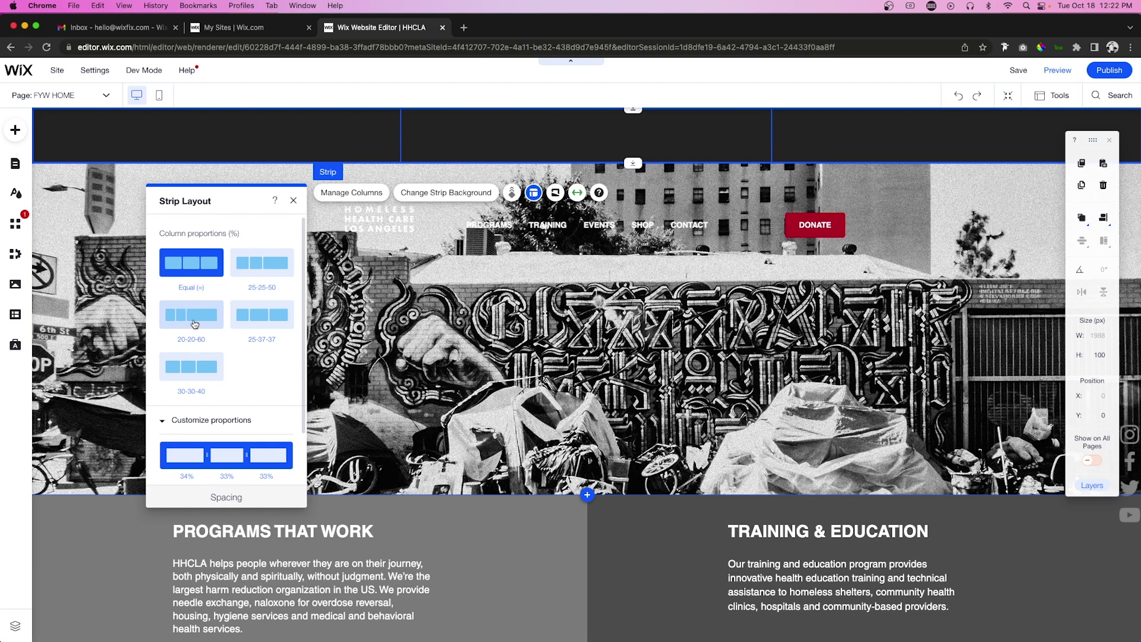
pyautogui.click(197, 321)
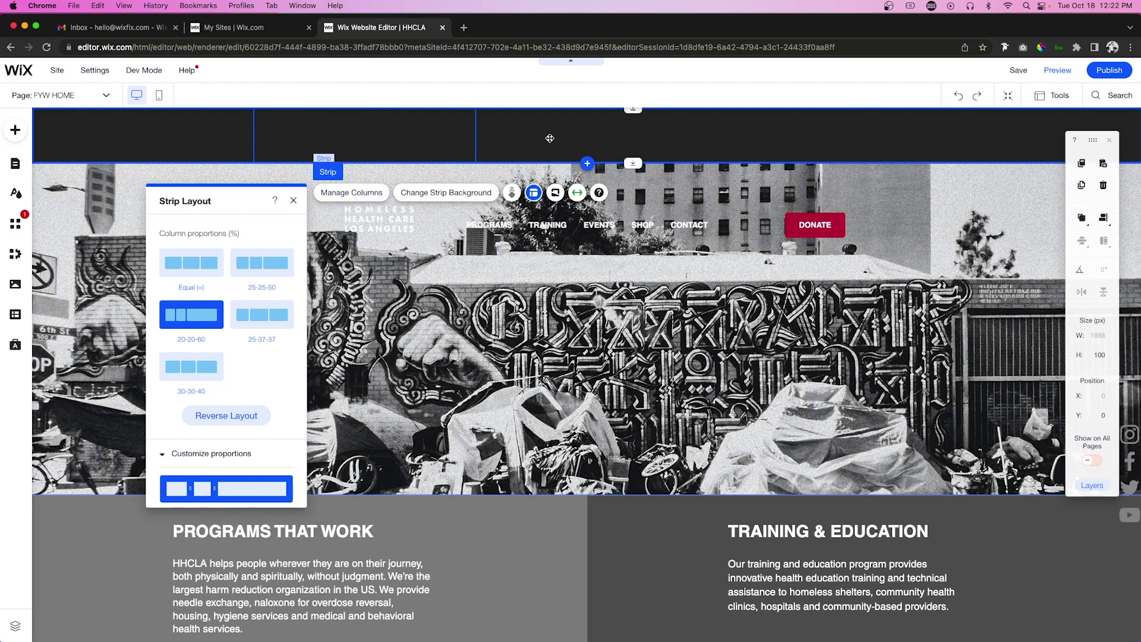
pyautogui.click(591, 132)
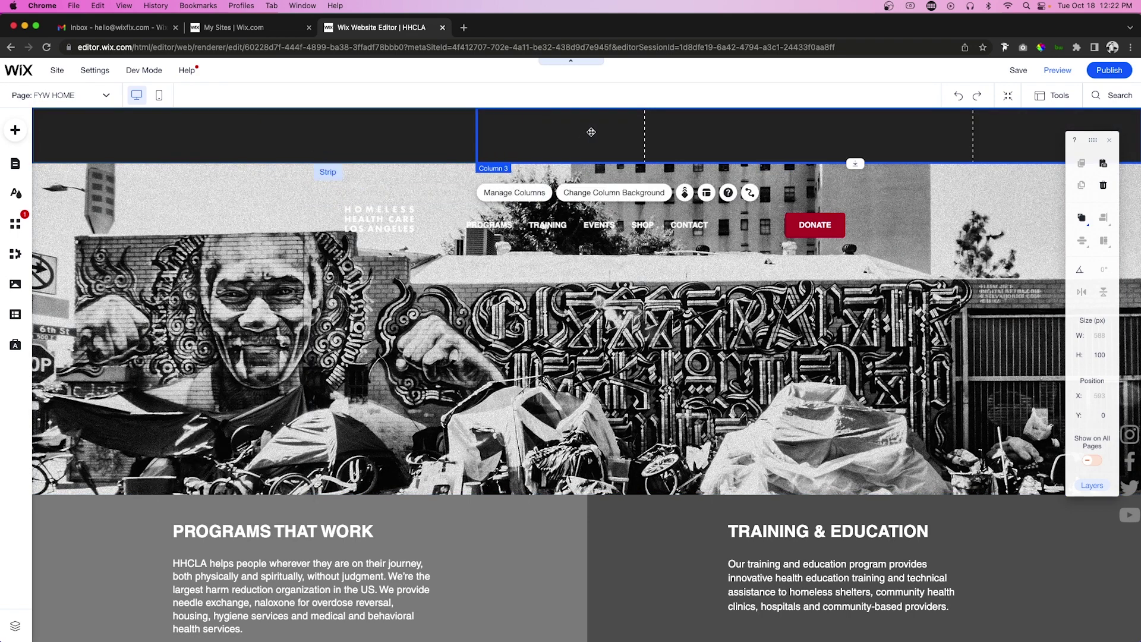
pyautogui.click(523, 192)
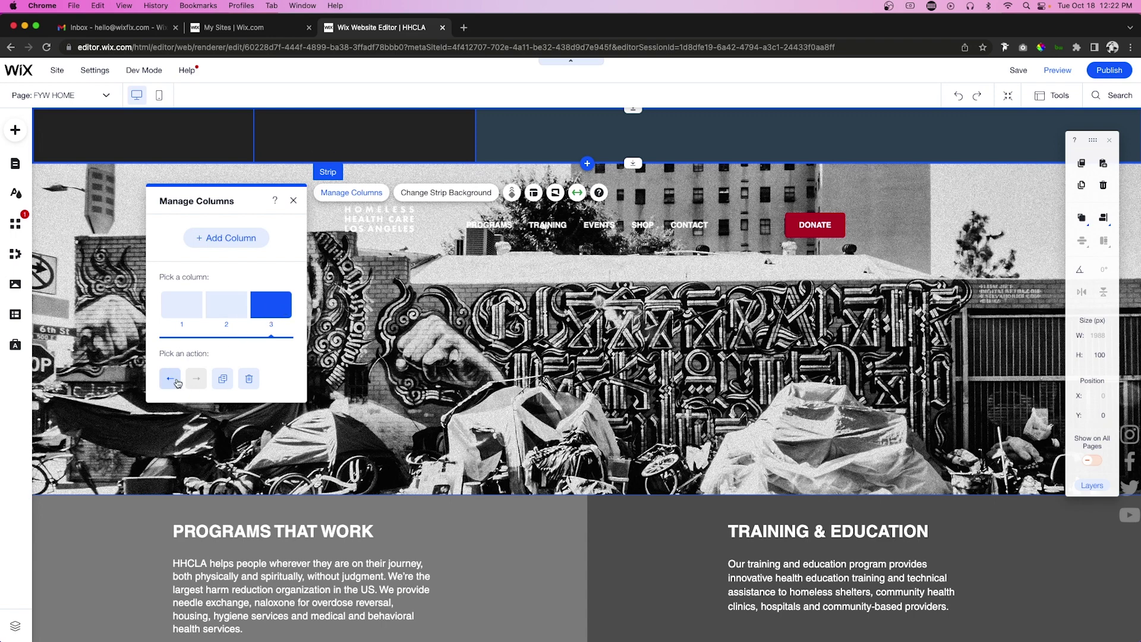
pyautogui.click(169, 378)
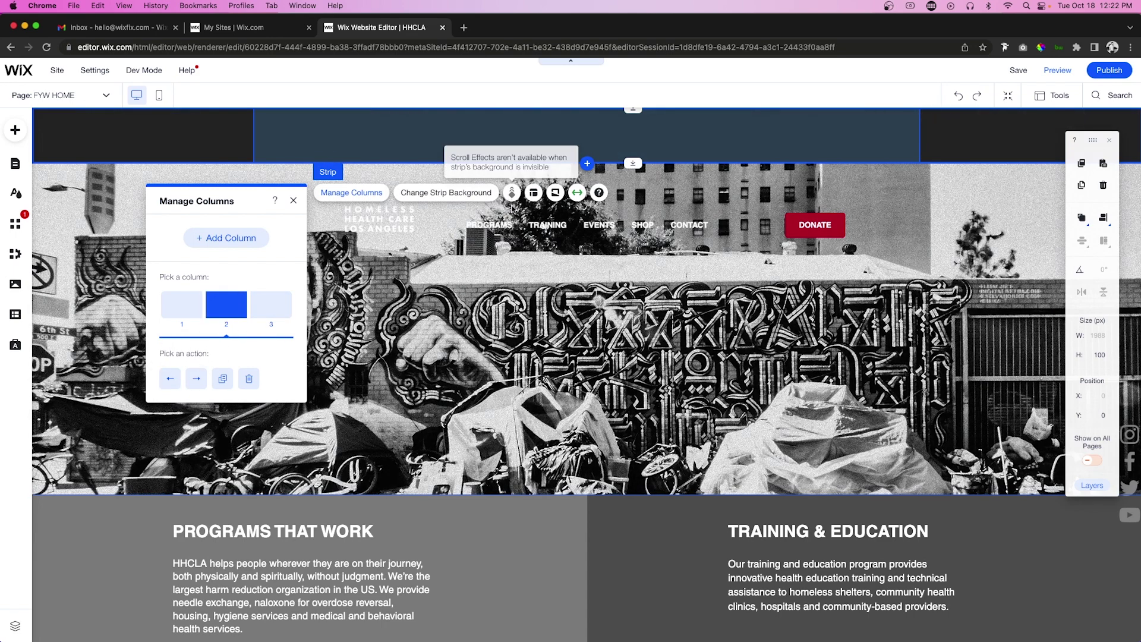
# Place the navigation menu in the header's middle column, the logo in the first column and the DONATE button in the last
pyautogui.click(509, 223)
pyautogui.moveTo(526, 128); pyautogui.dragTo(512, 133)
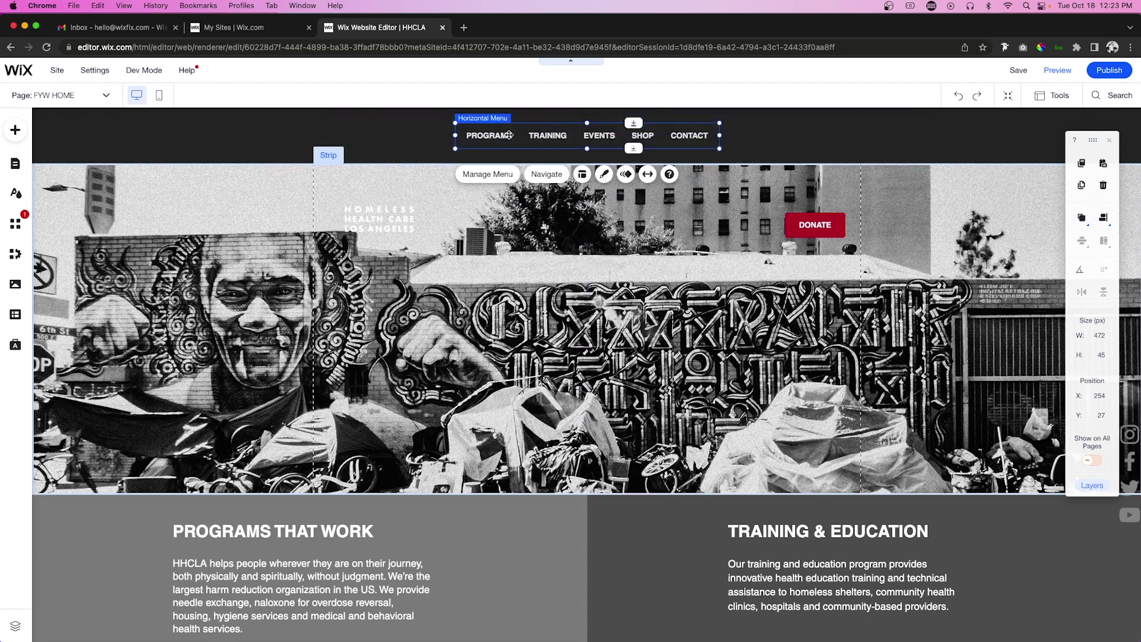
pyautogui.click(376, 218)
pyautogui.moveTo(375, 218); pyautogui.dragTo(140, 133)
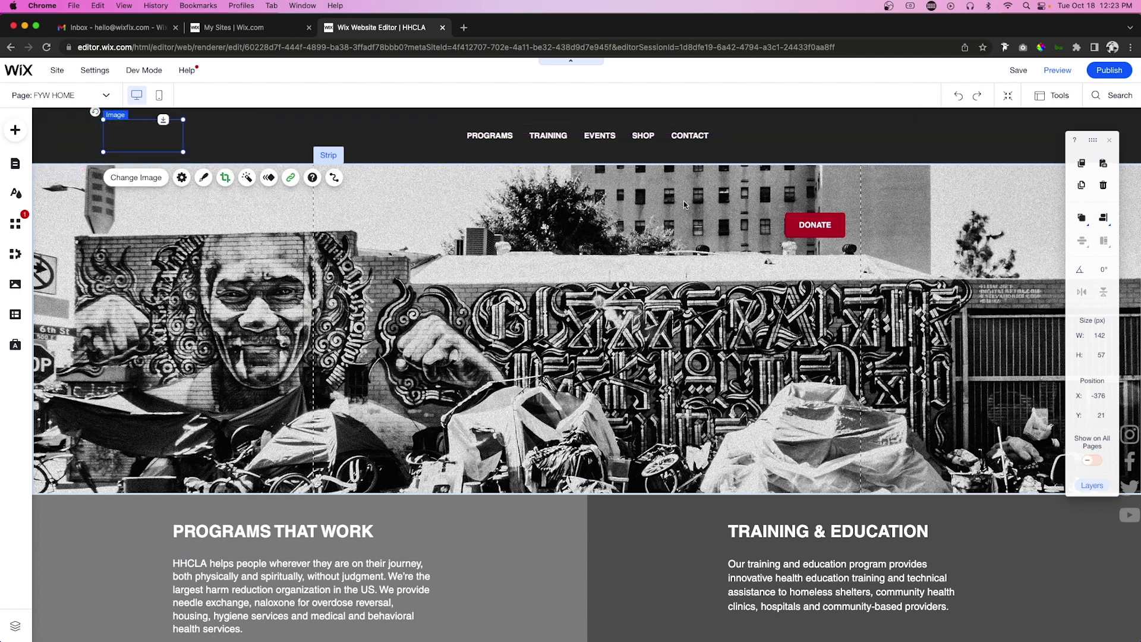
pyautogui.click(815, 225)
pyautogui.moveTo(815, 225); pyautogui.dragTo(1032, 135)
pyautogui.click(805, 251)
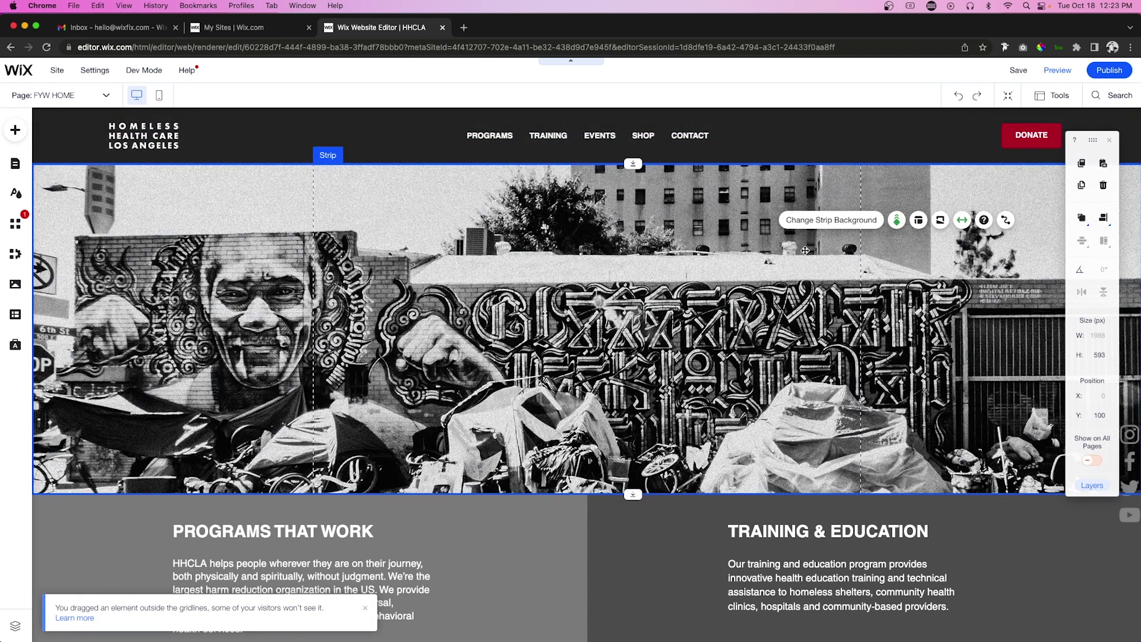
# Restyle the header's DONATE button with the preset design that has a white fill and green text
pyautogui.click(1040, 135)
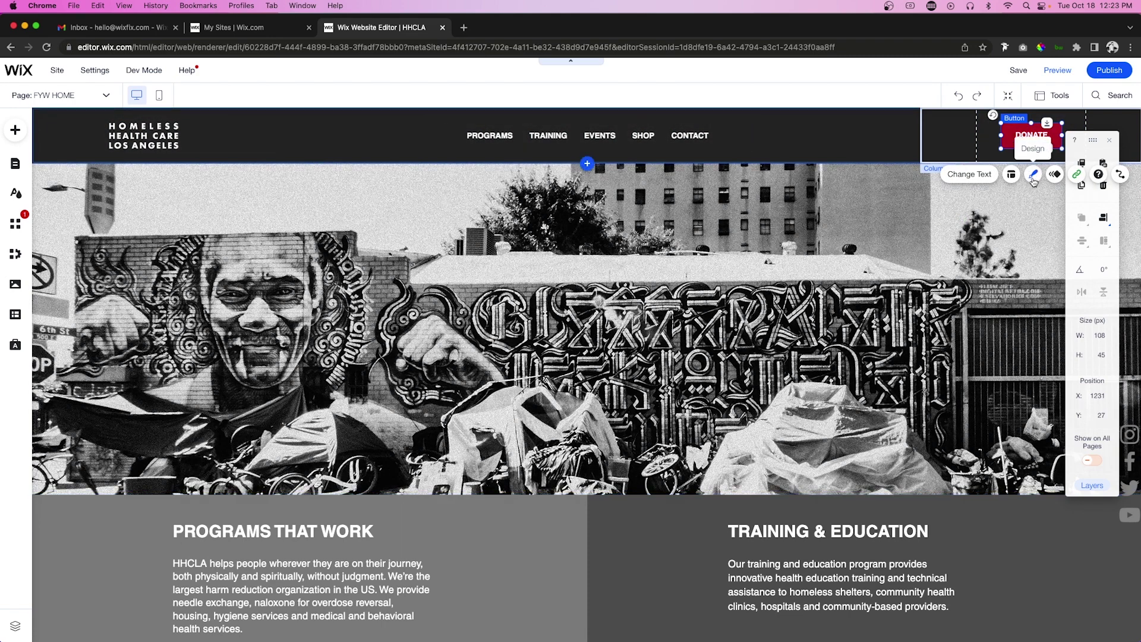
pyautogui.click(1034, 175)
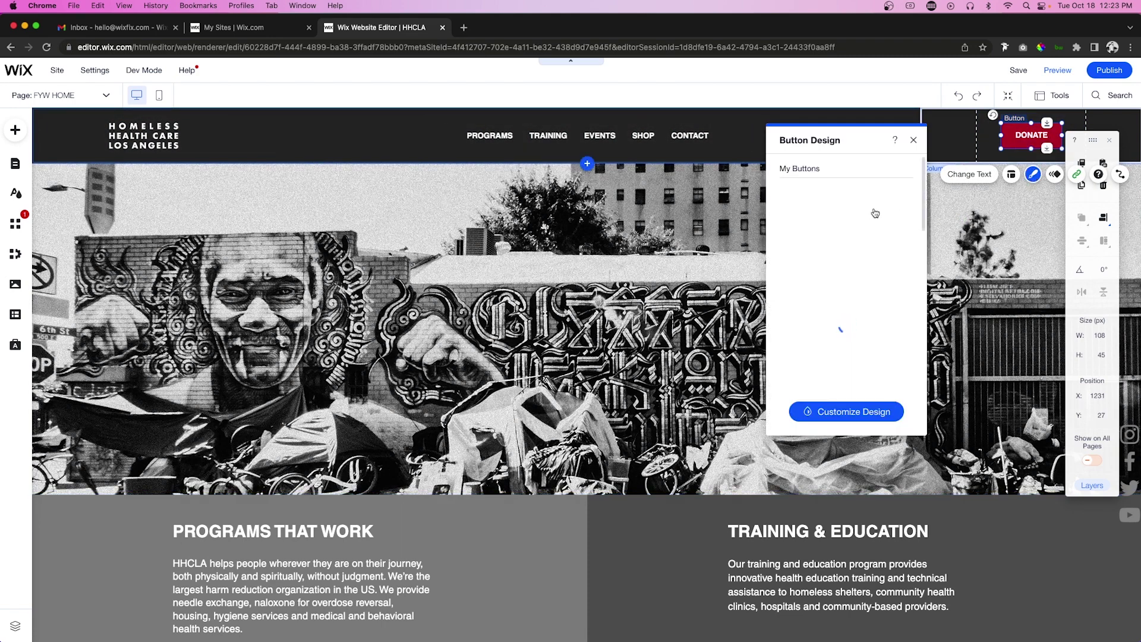
pyautogui.click(819, 205)
pyautogui.click(990, 226)
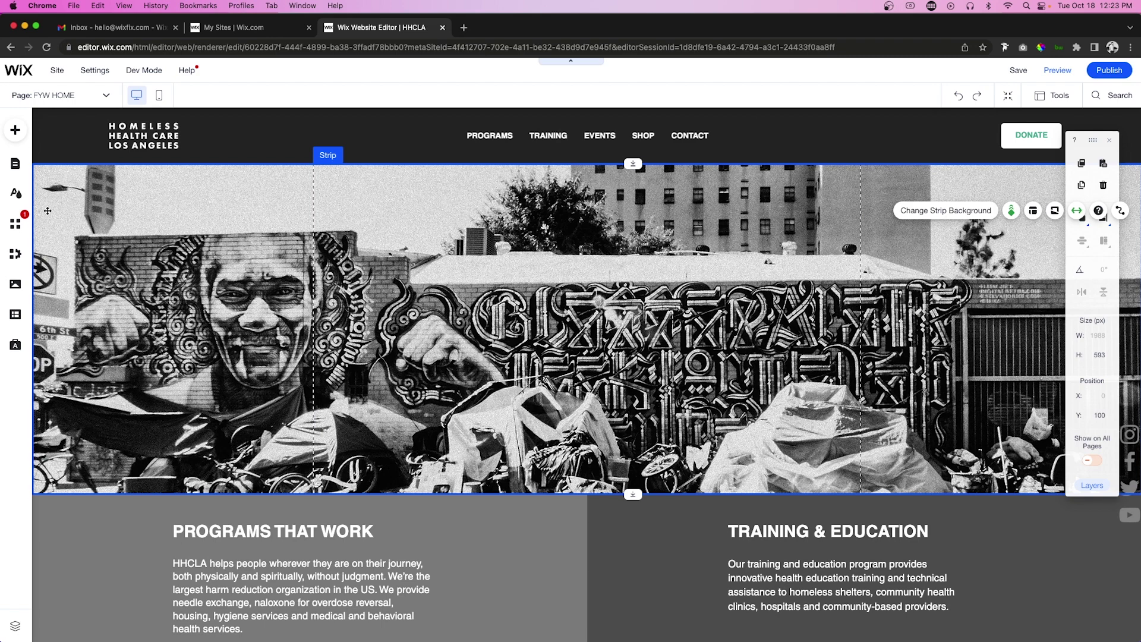
# Change the page background colour to the dark green theme colour #151F1D
pyautogui.click(19, 198)
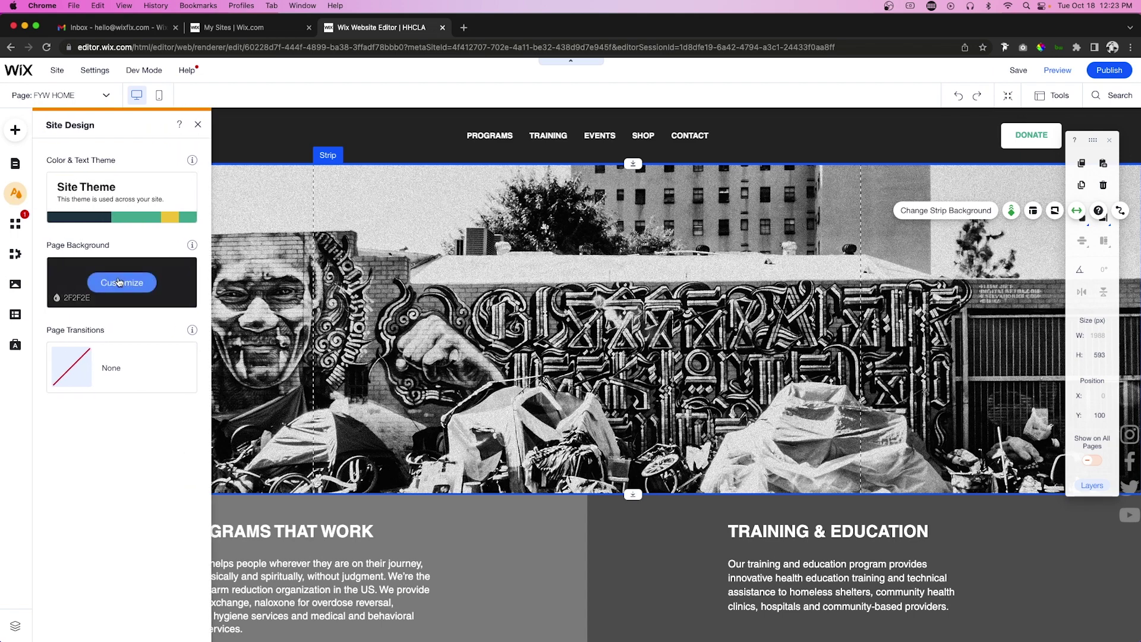
pyautogui.click(117, 283)
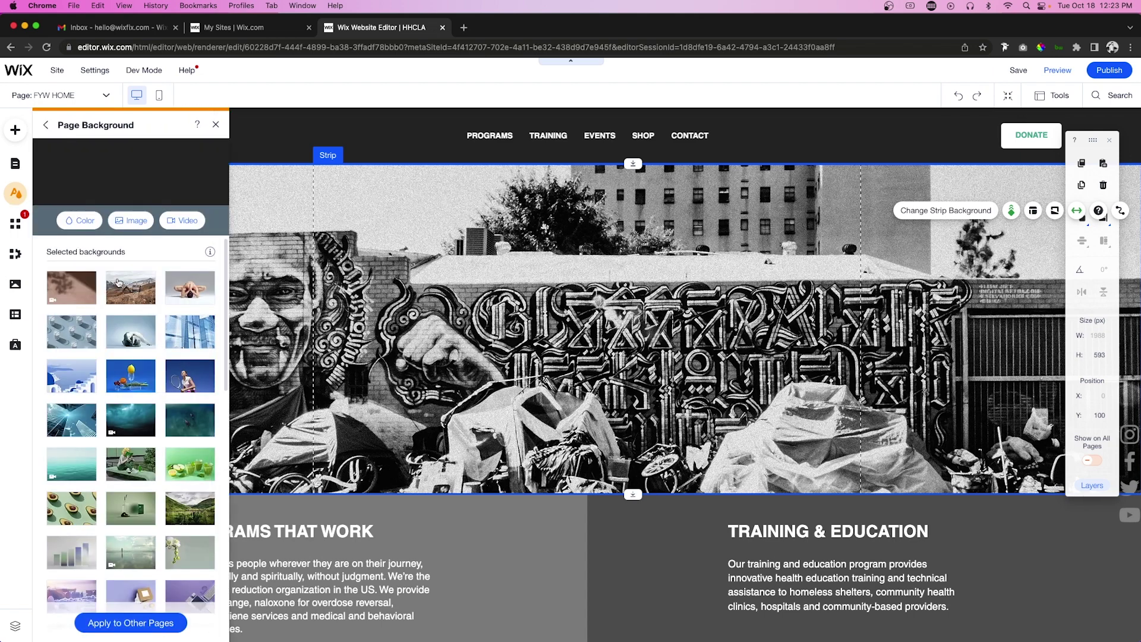
pyautogui.click(80, 220)
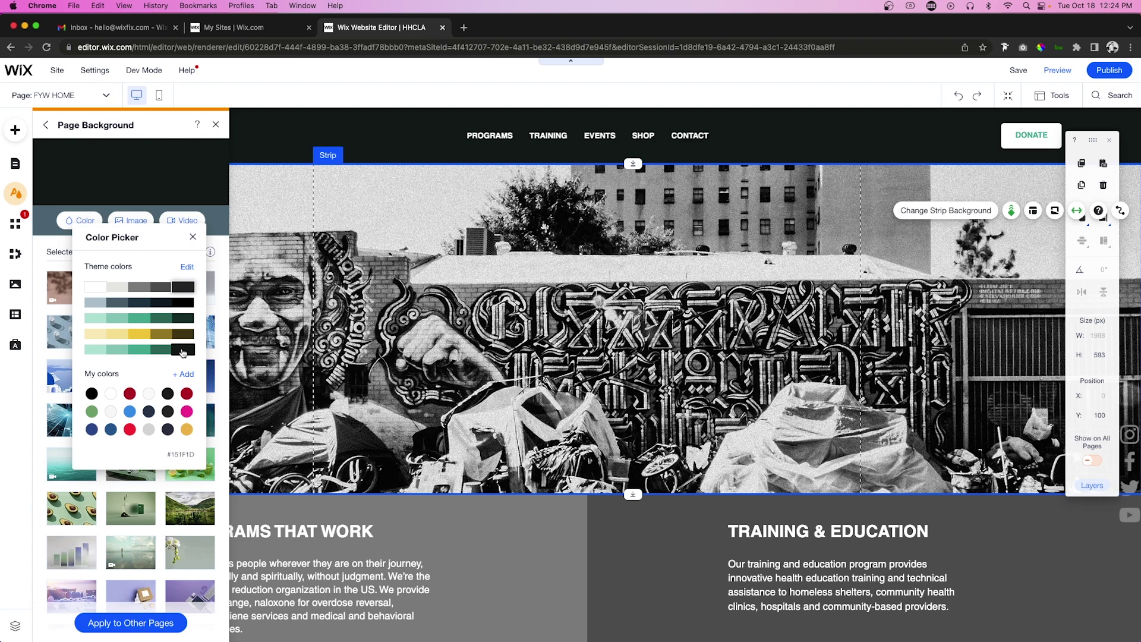
pyautogui.click(183, 353)
pyautogui.click(327, 137)
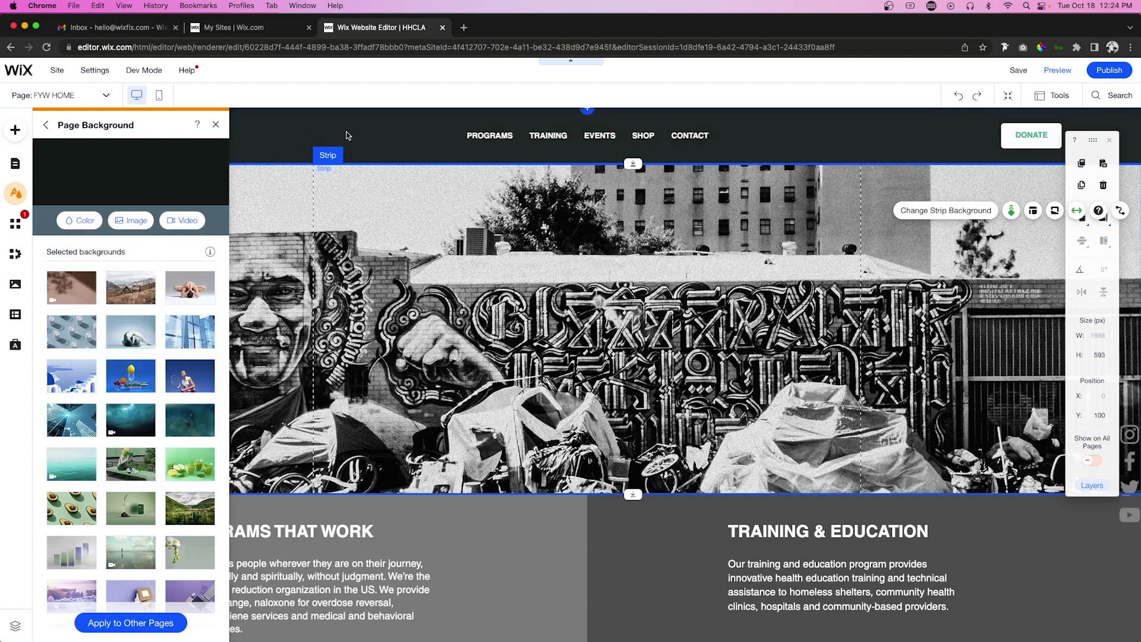
pyautogui.click(216, 125)
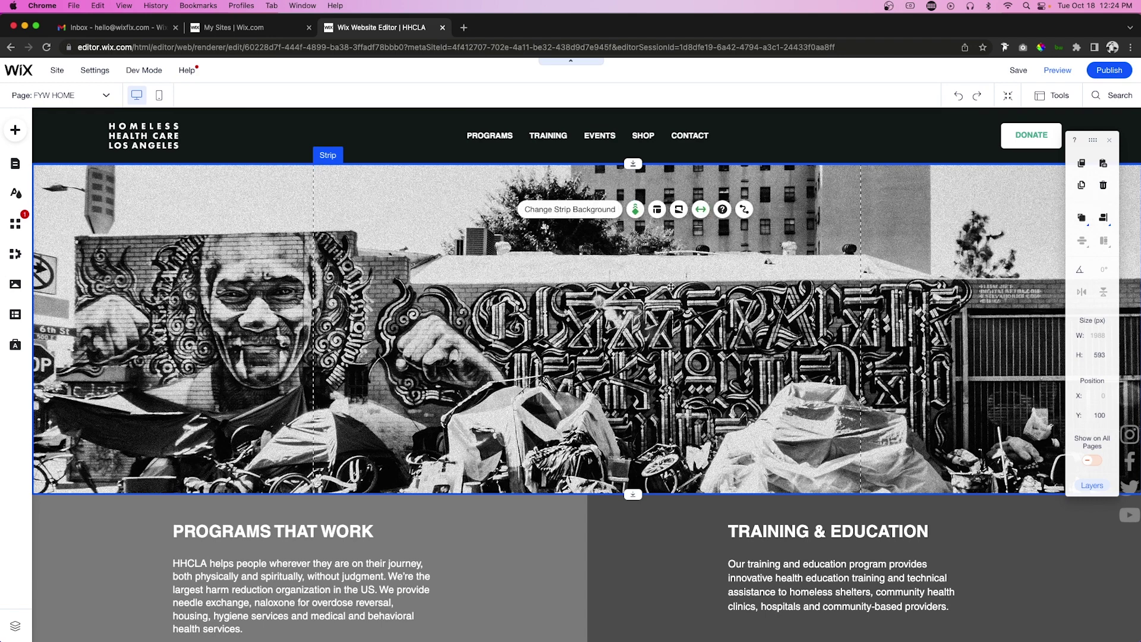
# Stretch the hero image strip to 900 px high and move it up to Y 0, behind the header
pyautogui.scroll(-2, 656, 315)
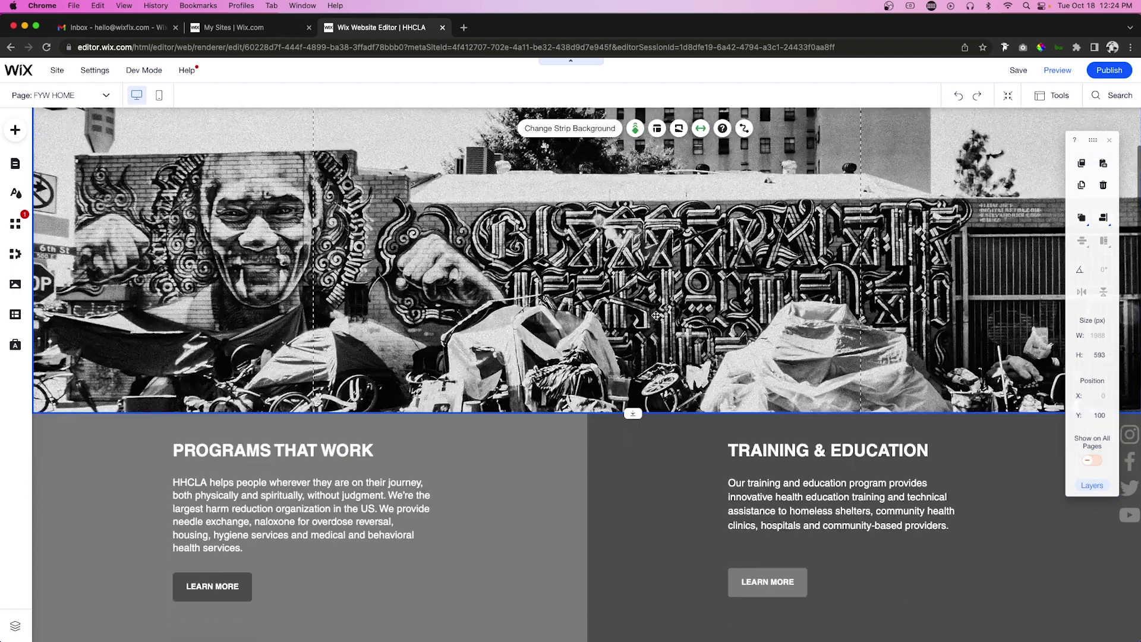
pyautogui.scroll(2, 656, 315)
pyautogui.scroll(-3, 656, 315)
pyautogui.scroll(3, 656, 315)
pyautogui.scroll(-3, 642, 436)
pyautogui.scroll(-3, 641, 436)
pyautogui.moveTo(632, 382); pyautogui.dragTo(622, 546)
pyautogui.scroll(5, 553, 353)
pyautogui.moveTo(553, 353); pyautogui.dragTo(554, 290)
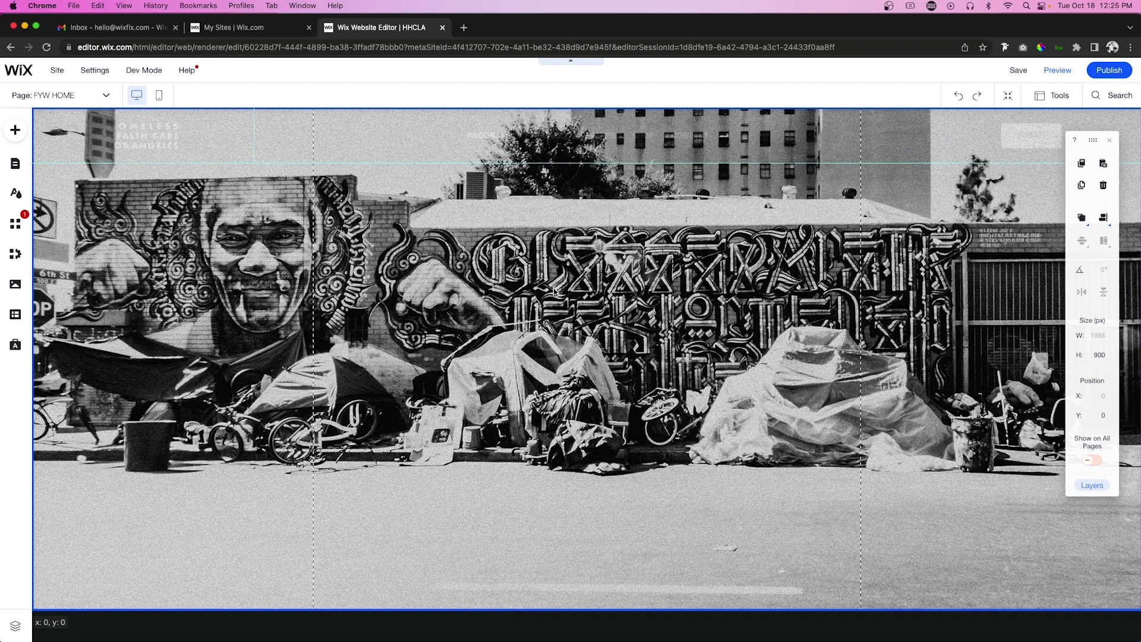
# Set the colour behind the hero strip's image to #151F1D and the image opacity to 8%
pyautogui.click(360, 135)
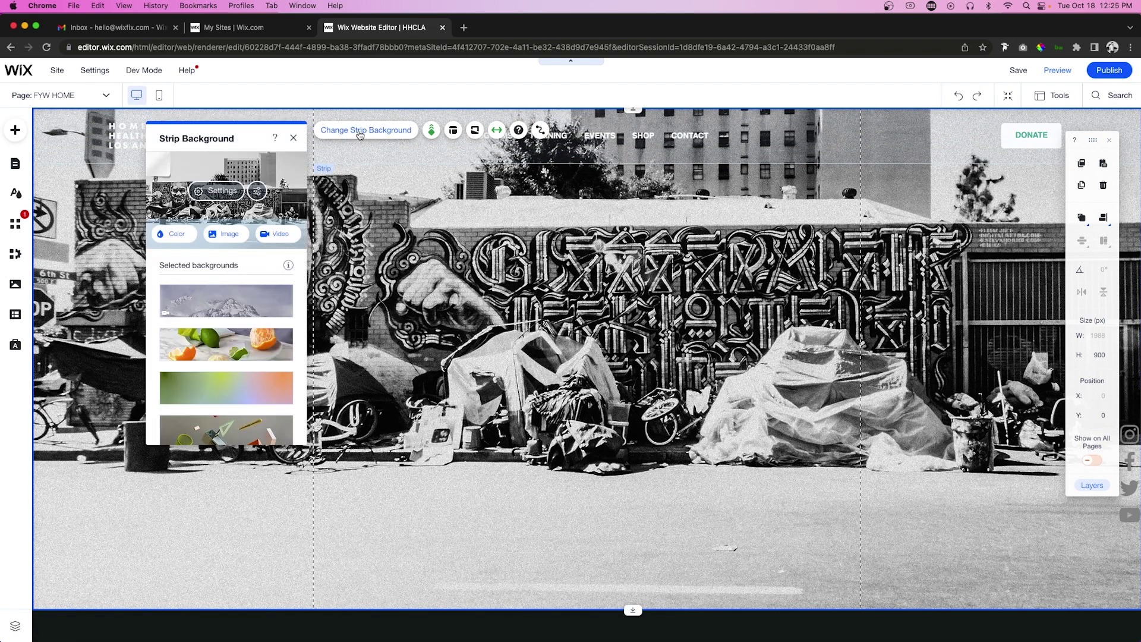
pyautogui.click(205, 195)
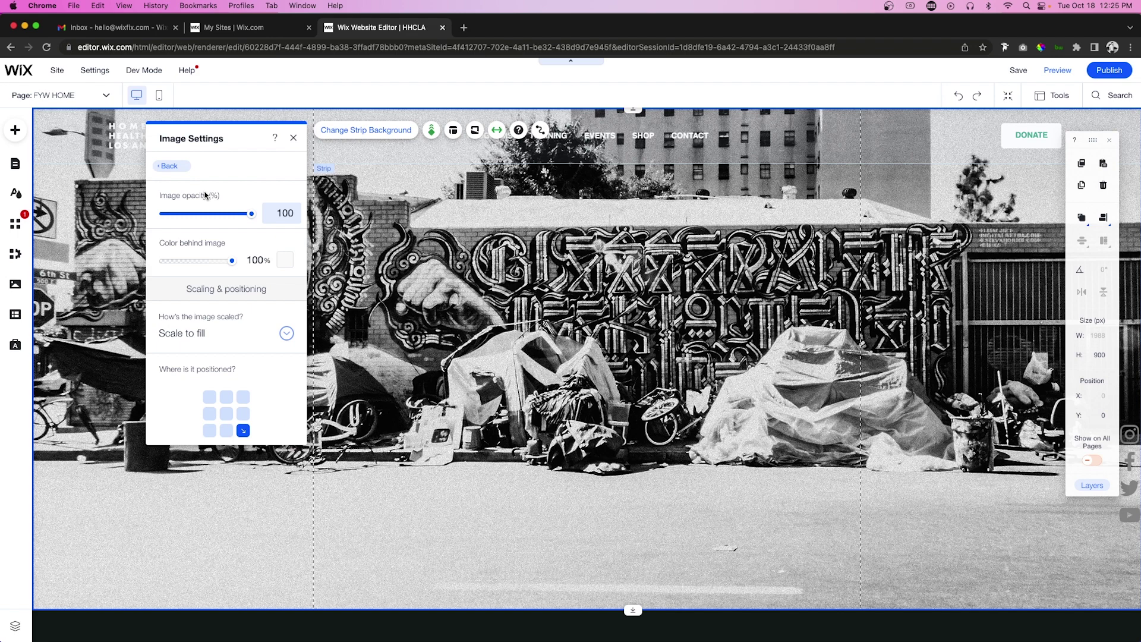
pyautogui.click(285, 262)
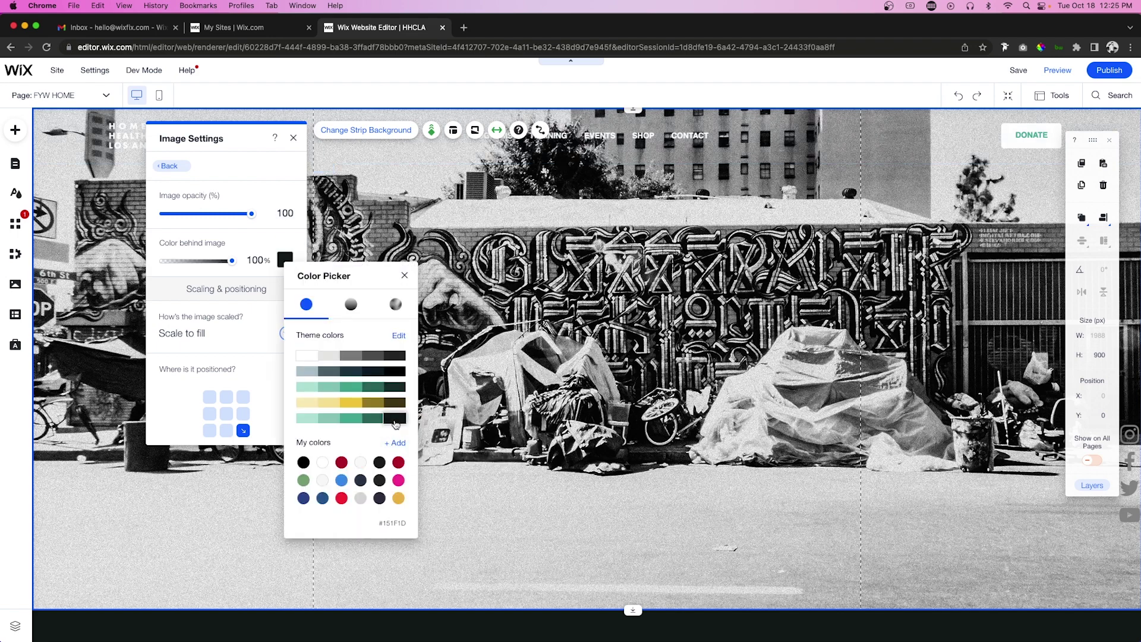
pyautogui.moveTo(251, 214); pyautogui.dragTo(172, 216)
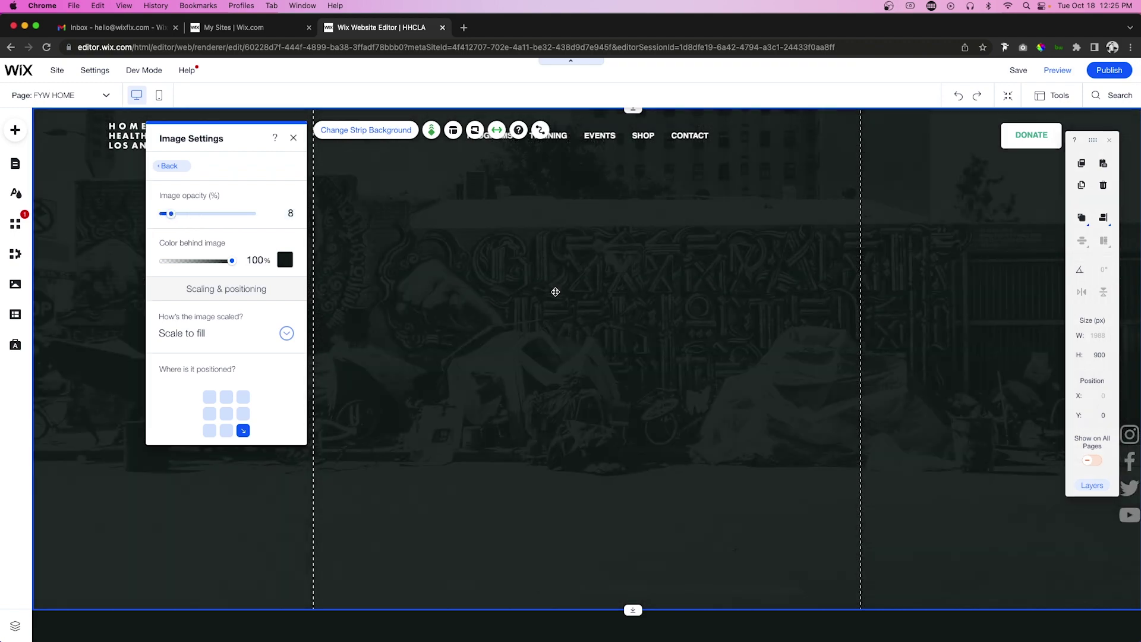
# Align the hero strip's content to the left in its strip layout
pyautogui.click(555, 291)
pyautogui.click(666, 268)
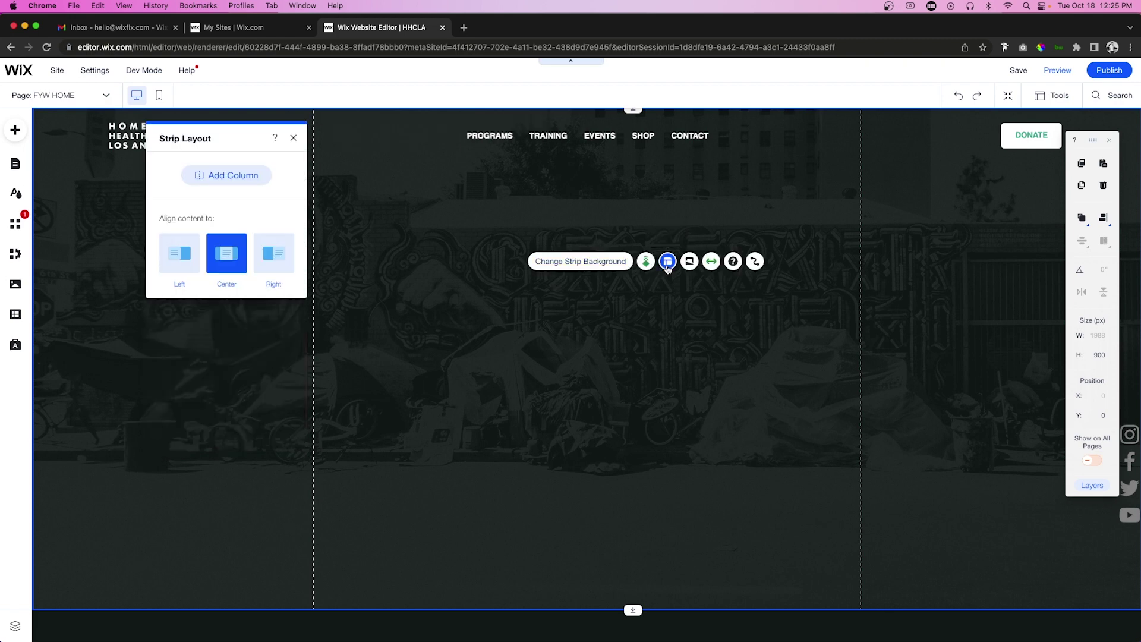
pyautogui.click(179, 264)
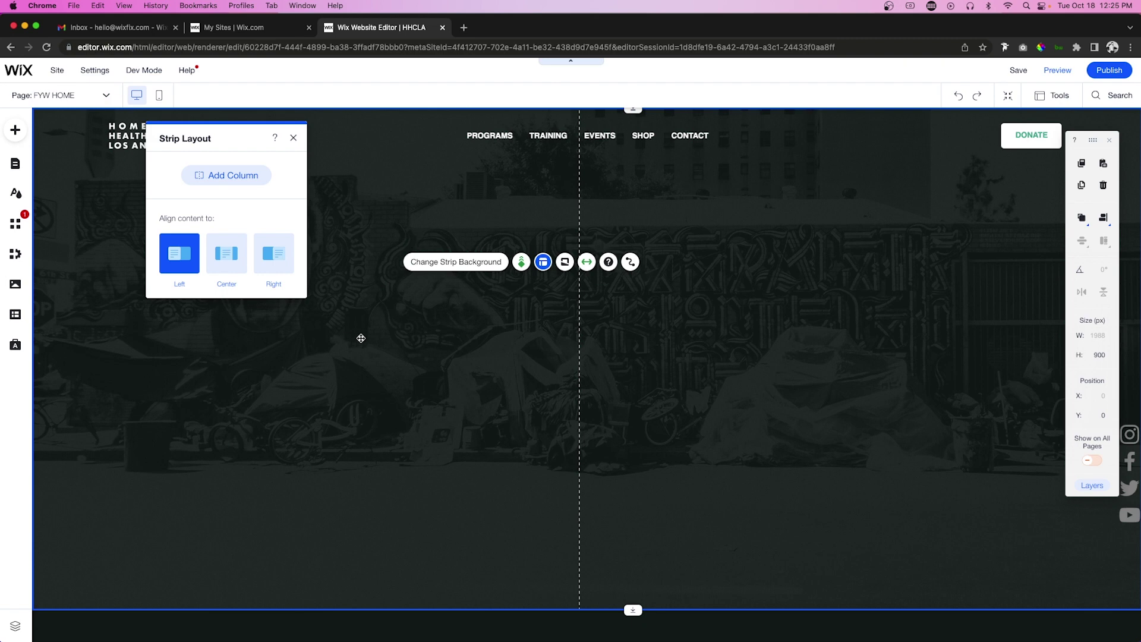
pyautogui.click(293, 137)
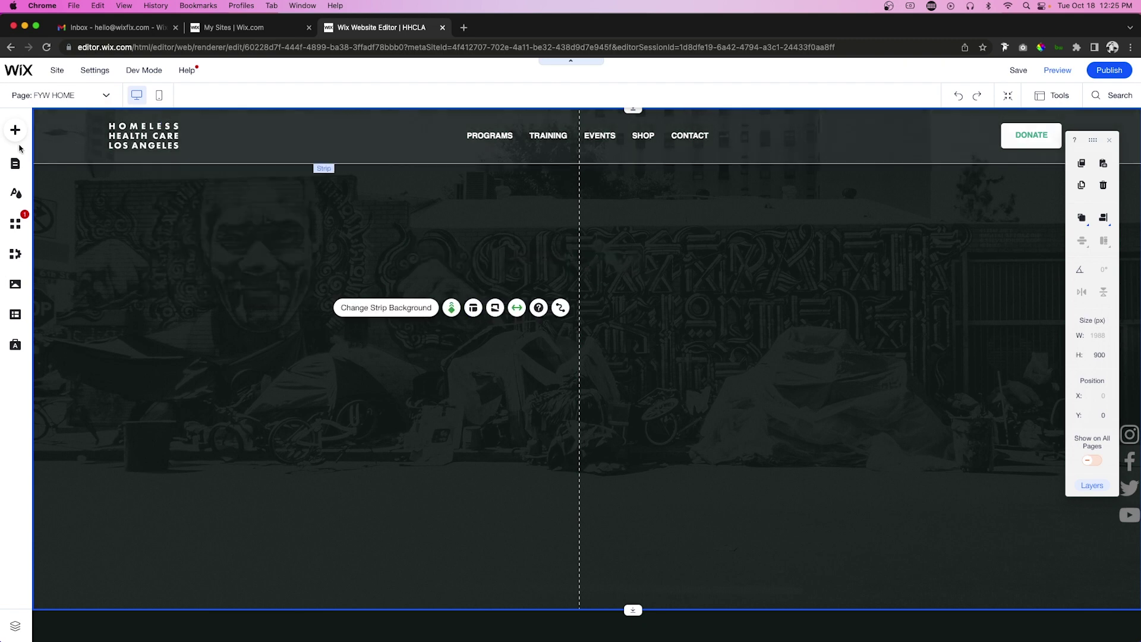
# Add a Heading 1 text to the hero strip below the logo reading "Helping People Living on the Streets in LA"
pyautogui.click(13, 136)
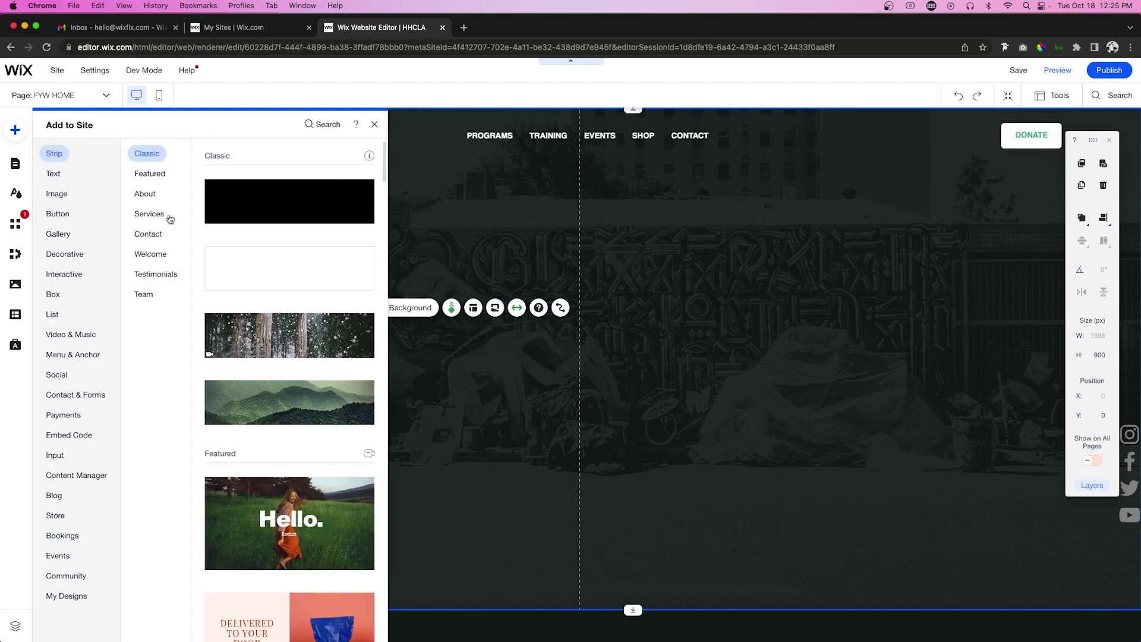
pyautogui.click(58, 174)
pyautogui.moveTo(244, 206); pyautogui.dragTo(155, 238)
pyautogui.doubleClick(248, 232)
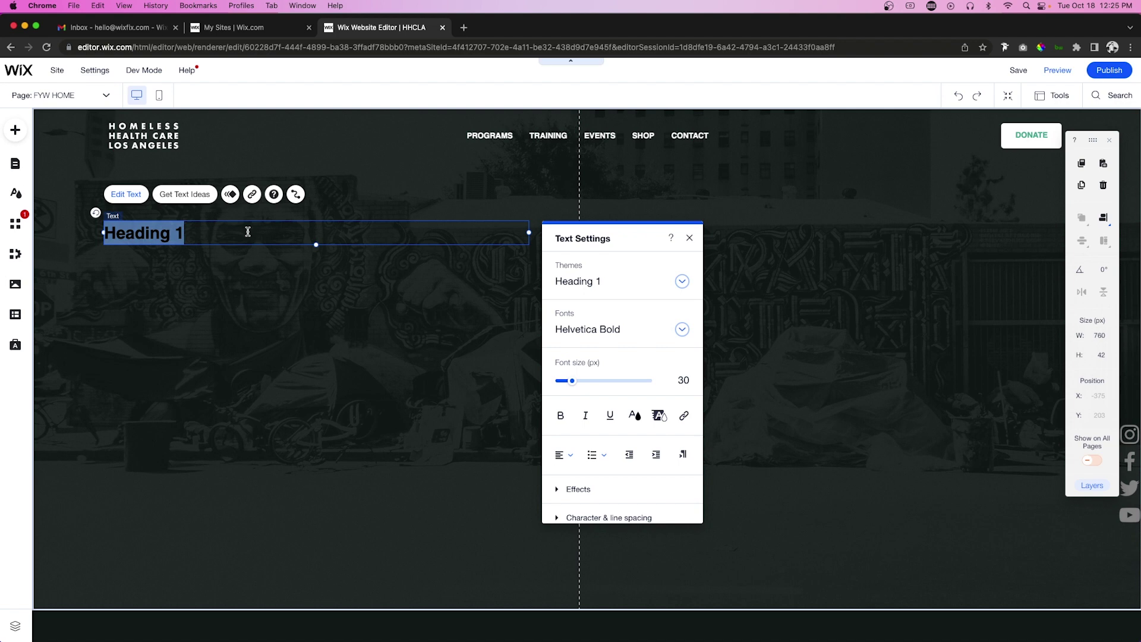
pyautogui.write('Helping People Living on the Streets in LA')
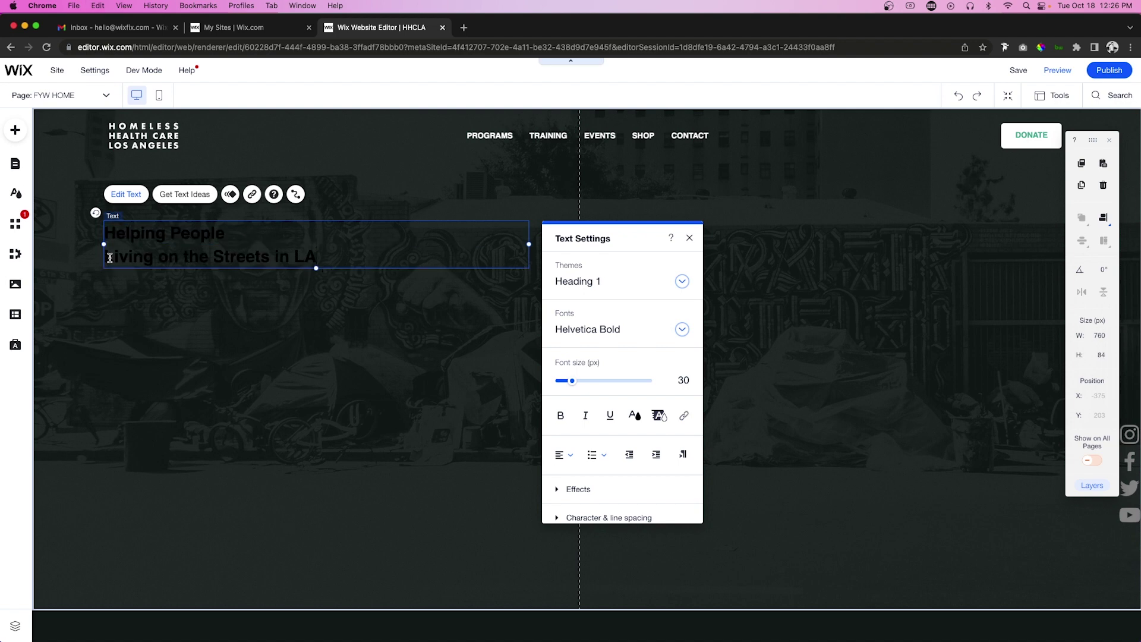
# Make the whole hero headline white and set its font size to 90 px
pyautogui.press('super+a')
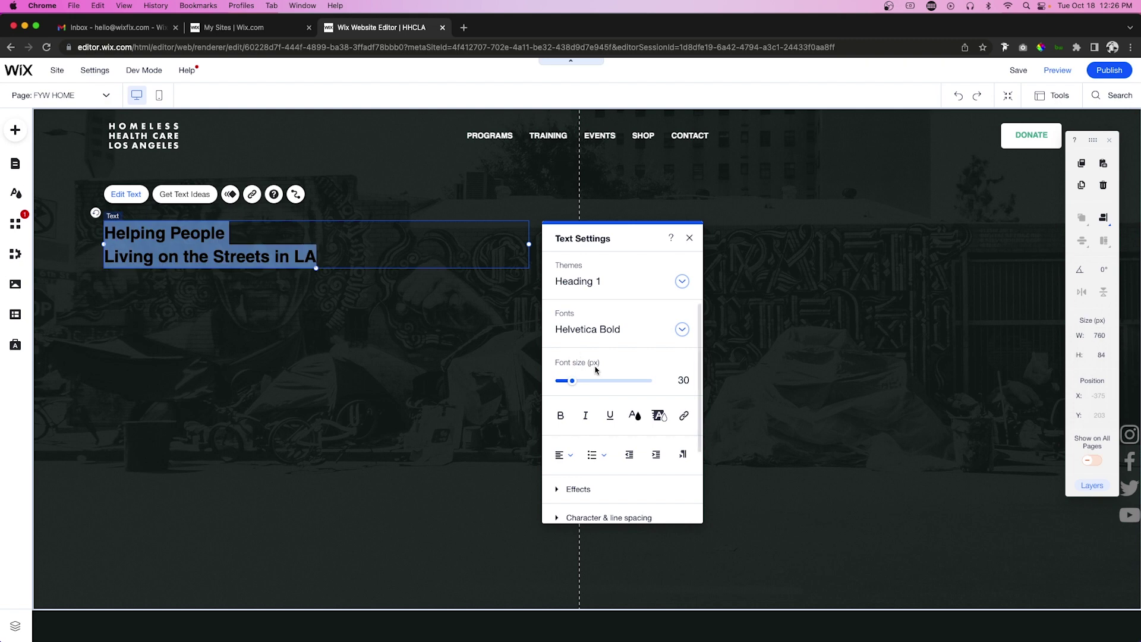
pyautogui.click(634, 416)
pyautogui.click(682, 369)
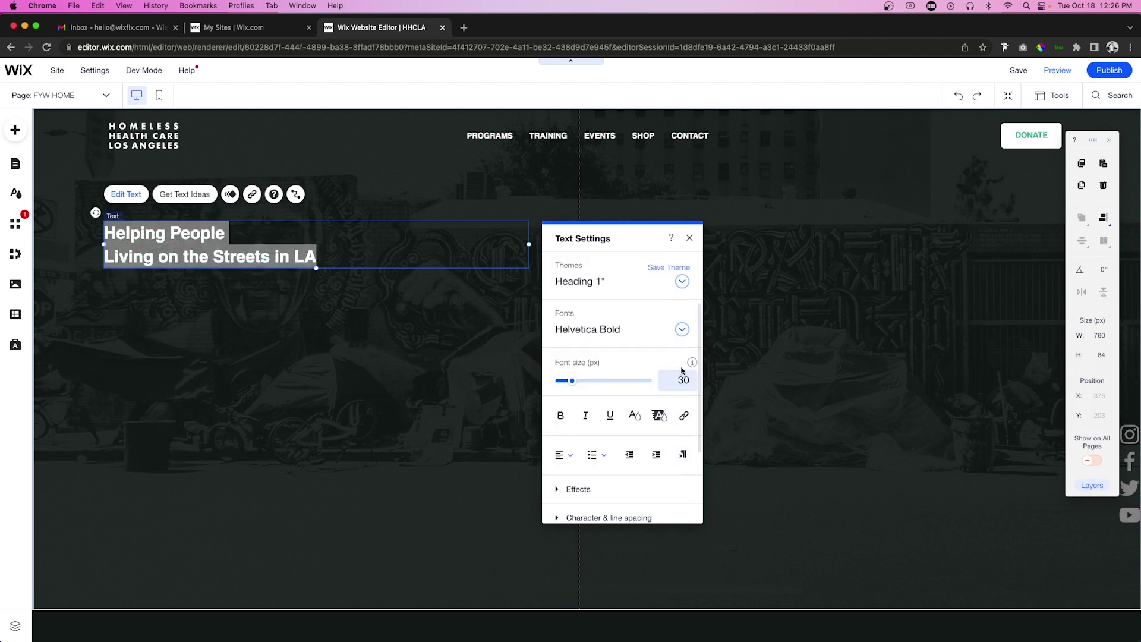
pyautogui.click(682, 379)
pyautogui.write('120')
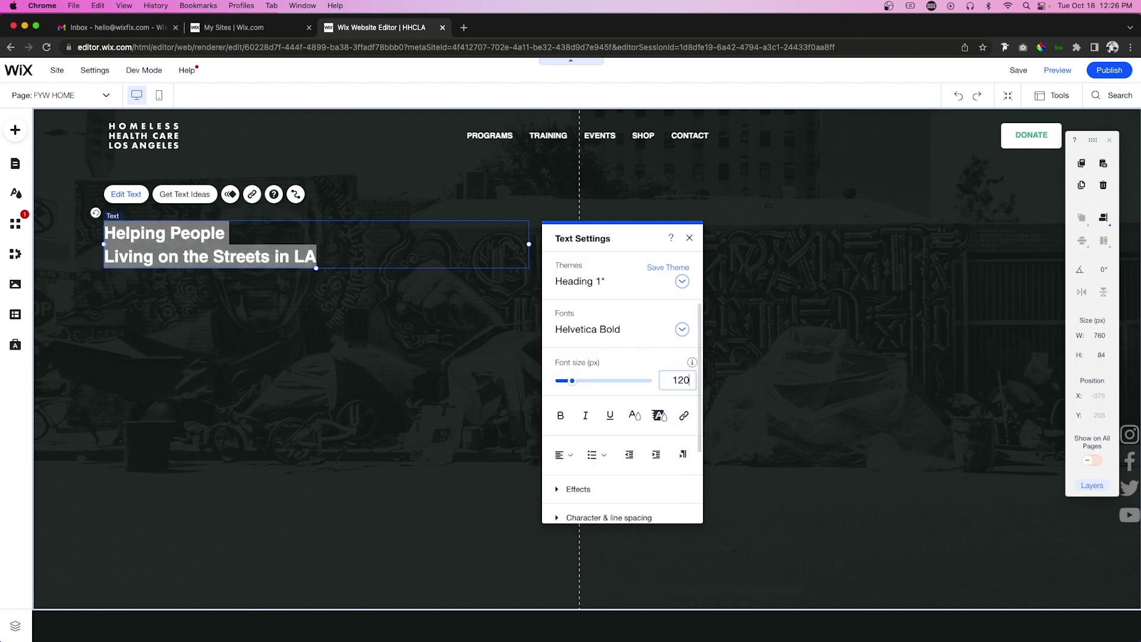
pyautogui.press('Return')
pyautogui.write('90')
pyautogui.press('Return')
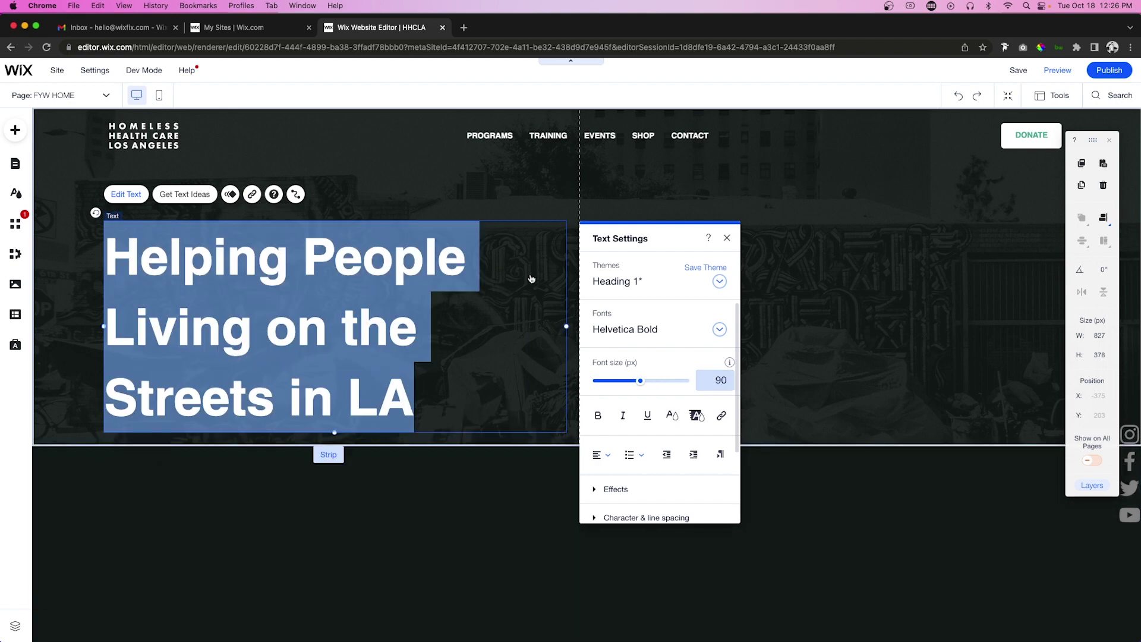
# Set the hero strip's height back to 900 px and the headline's custom line spacing to 1.2
pyautogui.click(856, 252)
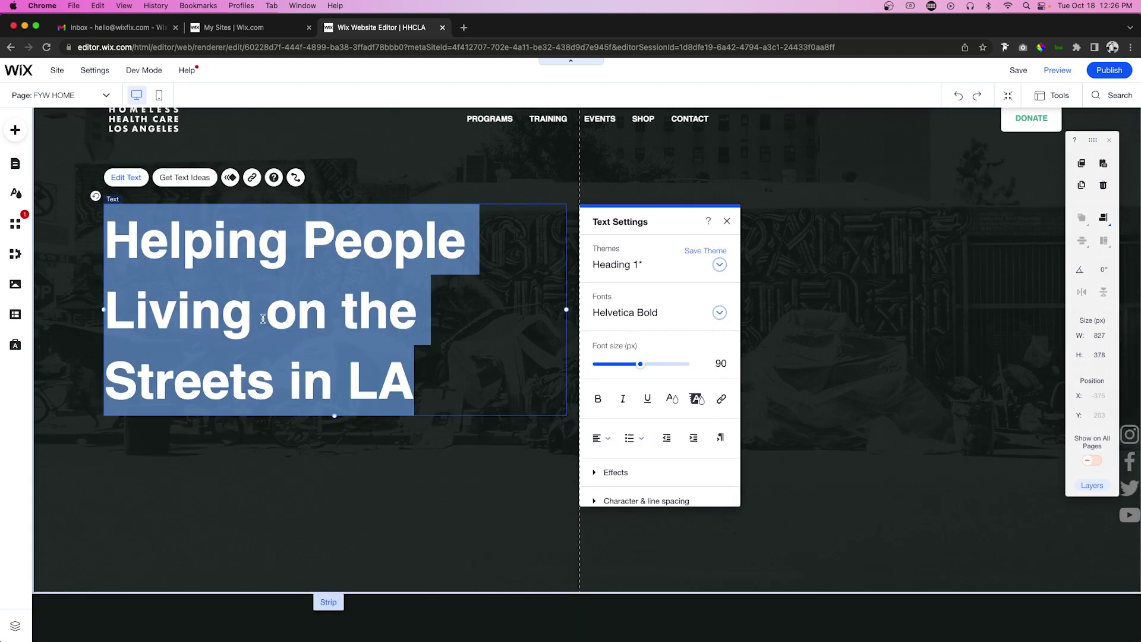
pyautogui.scroll(-3, 619, 414)
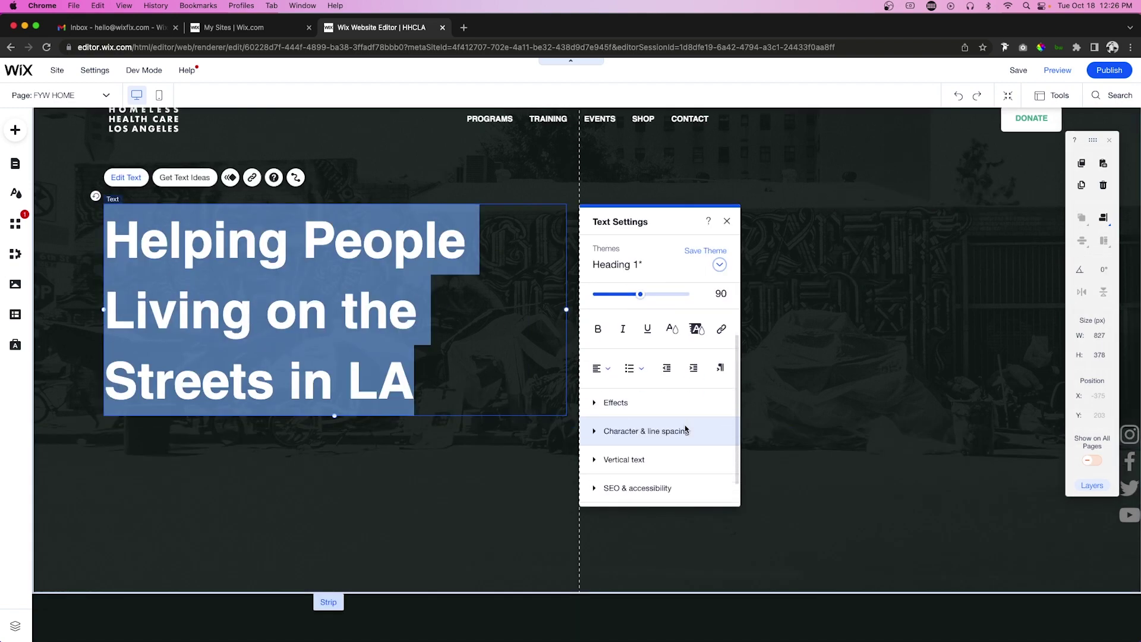
pyautogui.click(595, 405)
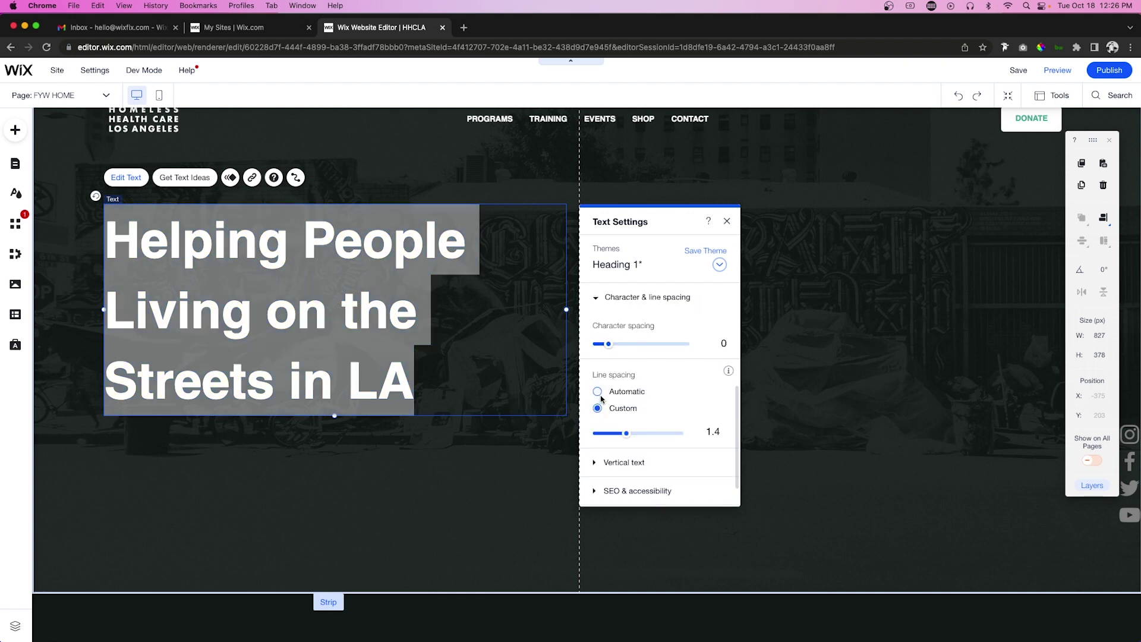
pyautogui.moveTo(626, 433); pyautogui.dragTo(618, 436)
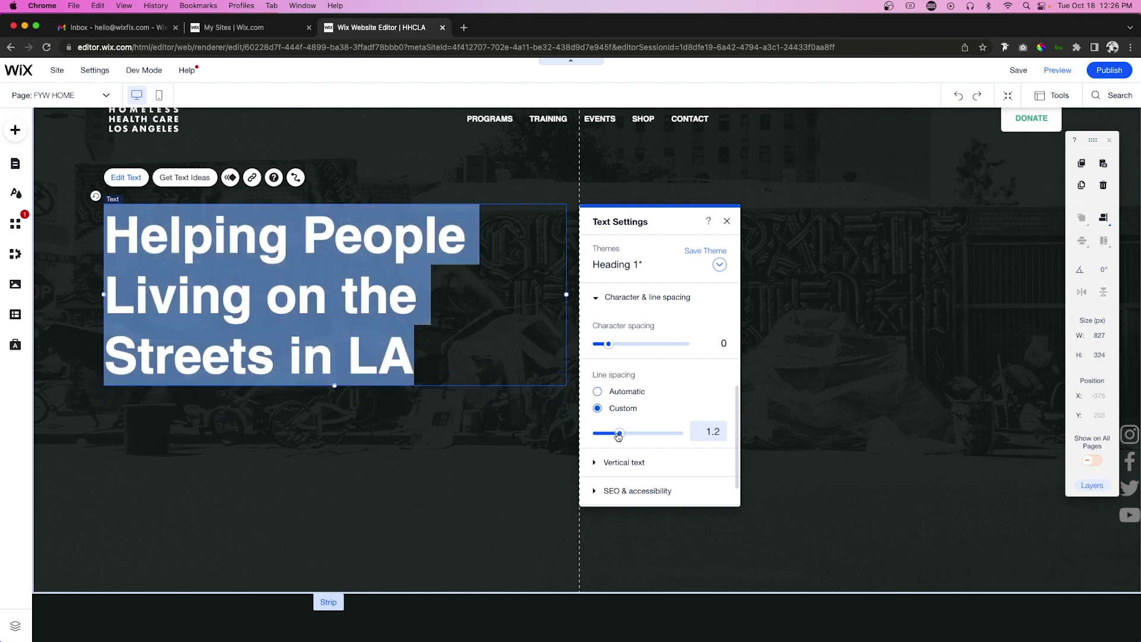
pyautogui.click(860, 404)
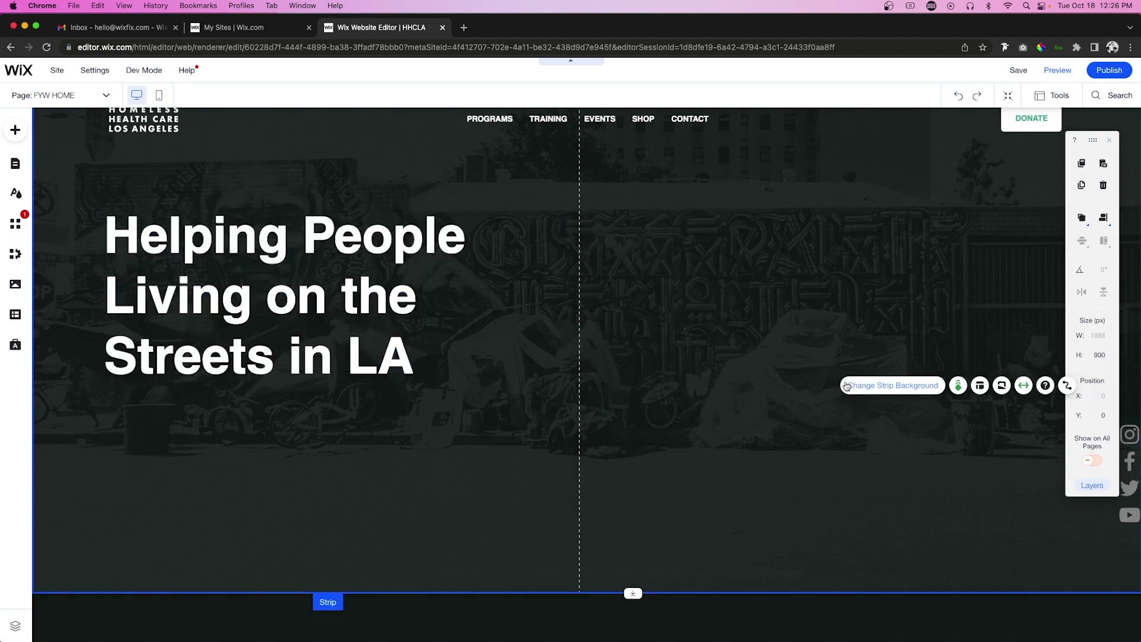
# Place a Heading 6 text below the headline and look through the page's section titles for link labels
pyautogui.click(15, 129)
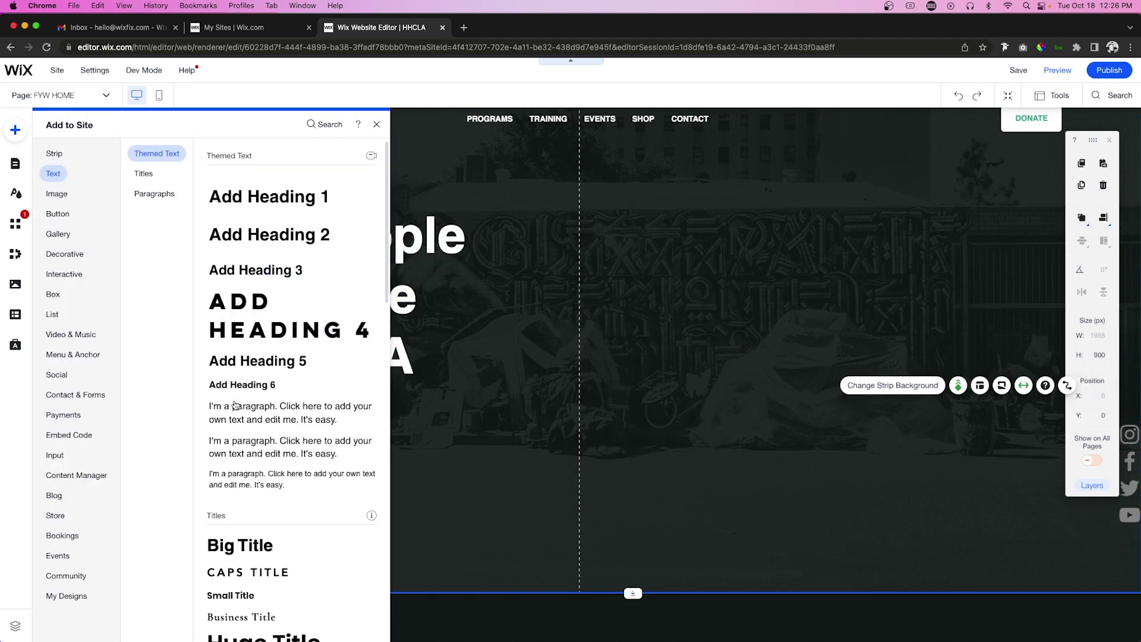
pyautogui.moveTo(232, 386); pyautogui.dragTo(145, 410)
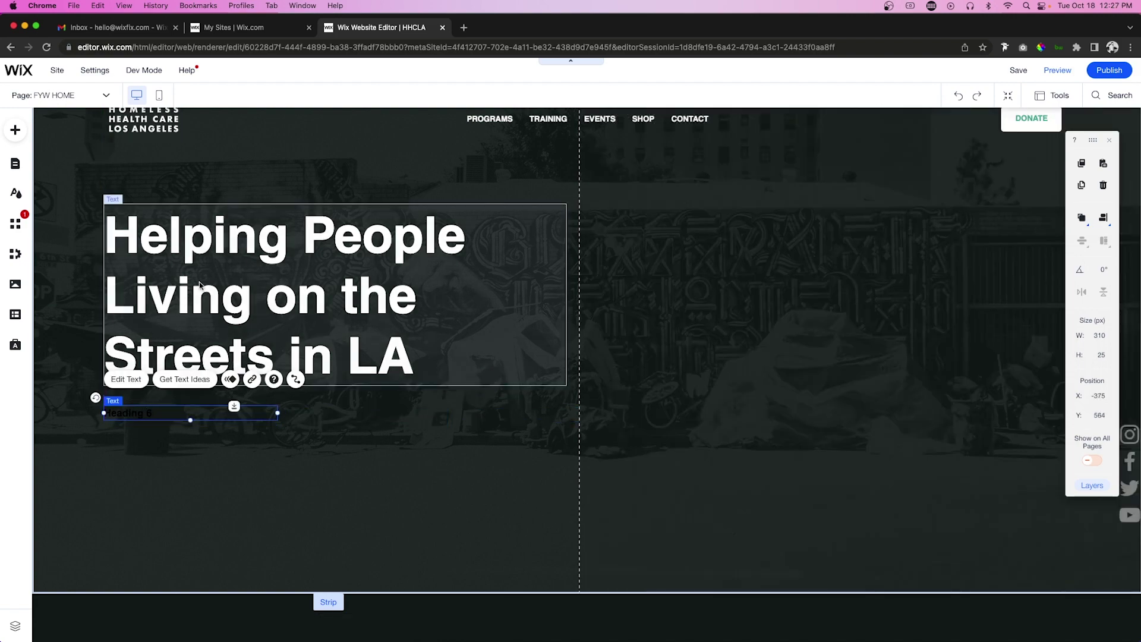
pyautogui.scroll(-3, 365, 477)
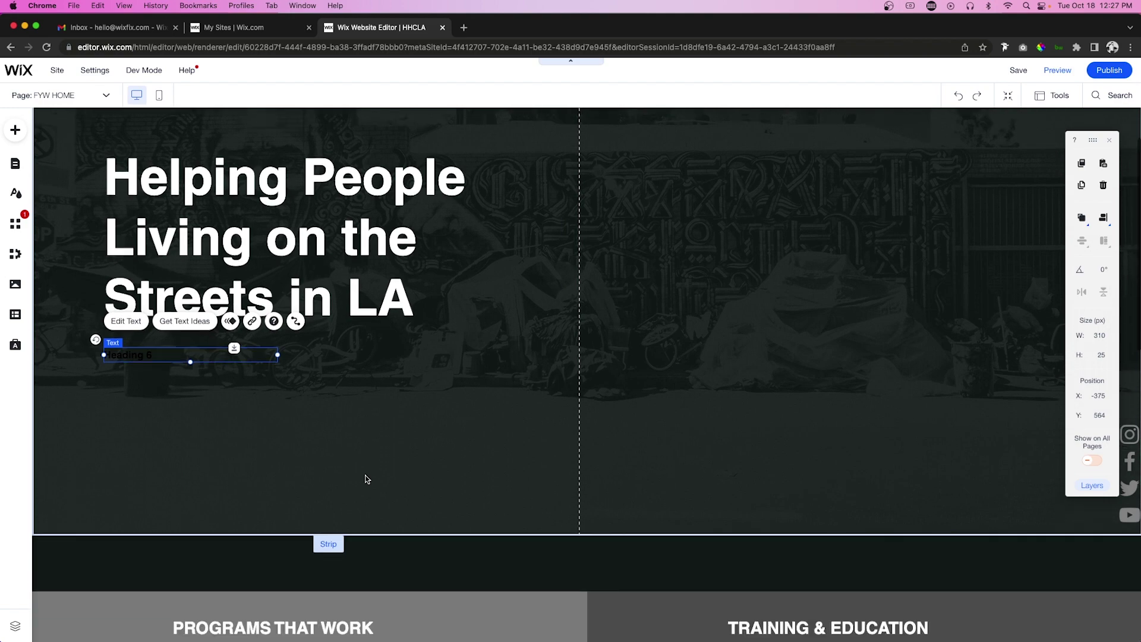
pyautogui.scroll(-5, 367, 478)
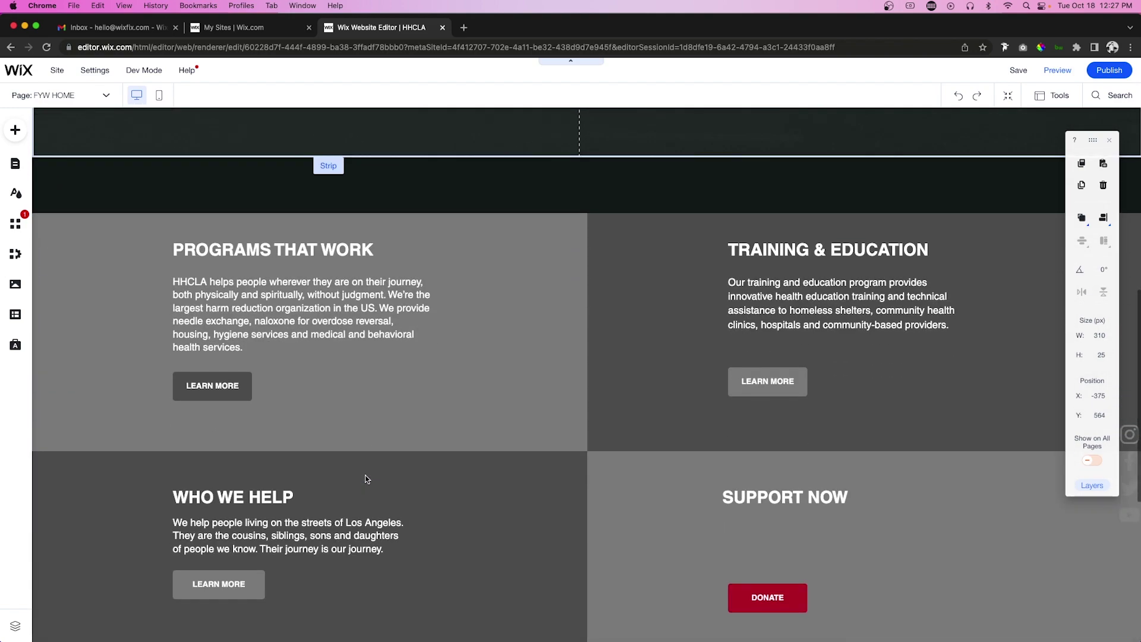
pyautogui.scroll(-1, 367, 478)
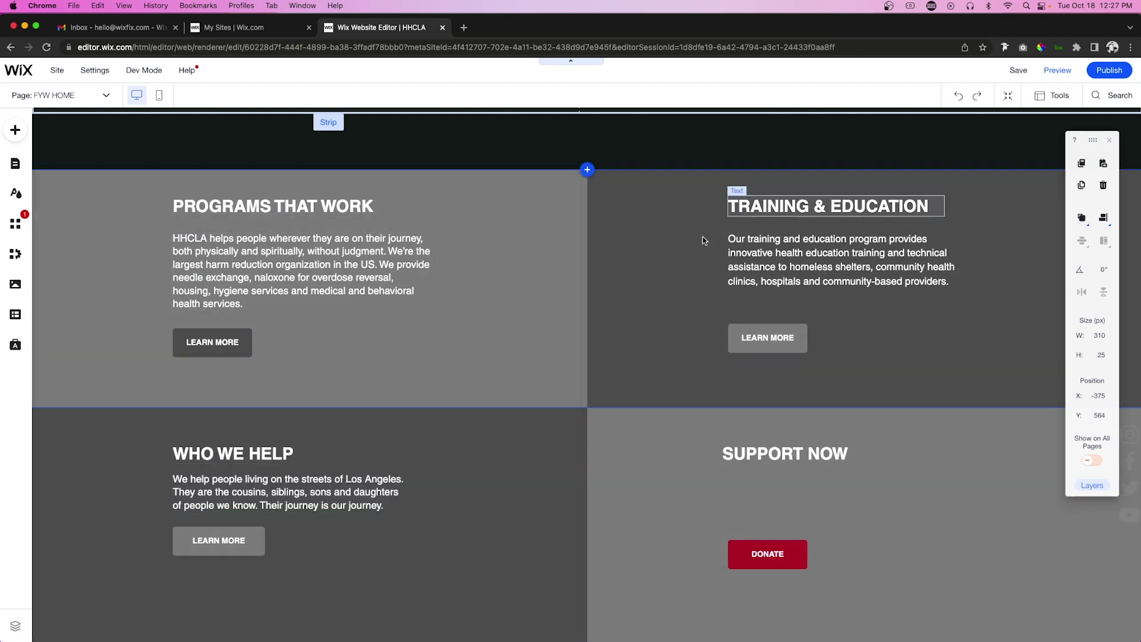
pyautogui.scroll(8, 702, 237)
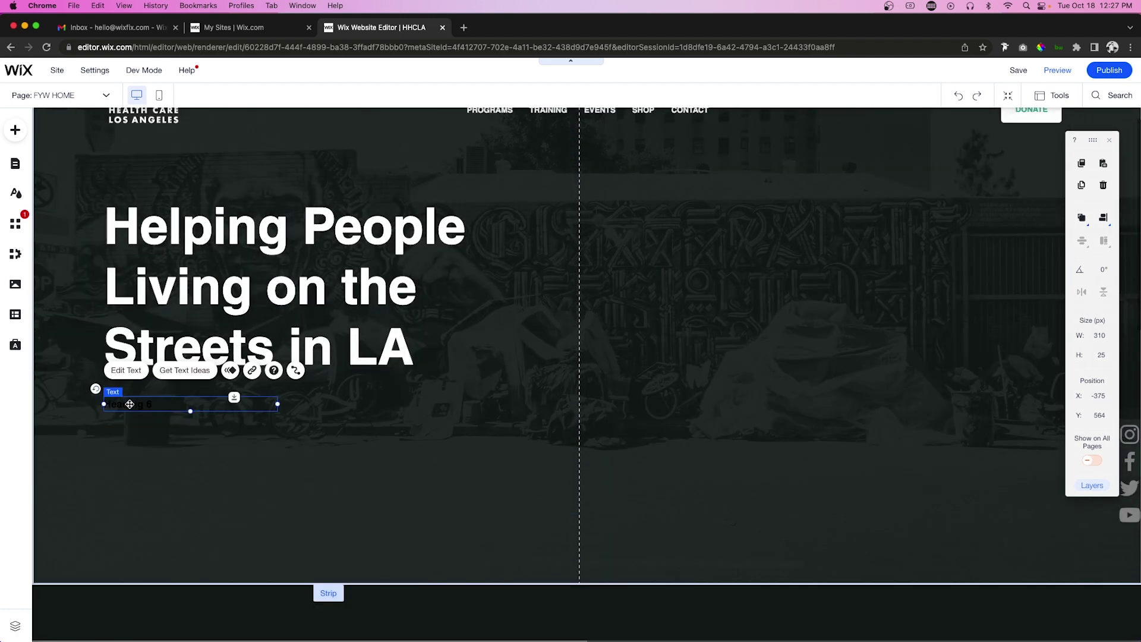
# Replace the Heading 6 text with "Programs", colour it green and underline it
pyautogui.doubleClick(129, 404)
pyautogui.write('Programs')
pyautogui.press('super+a')
pyautogui.click(410, 315)
pyautogui.click(381, 258)
pyautogui.click(460, 202)
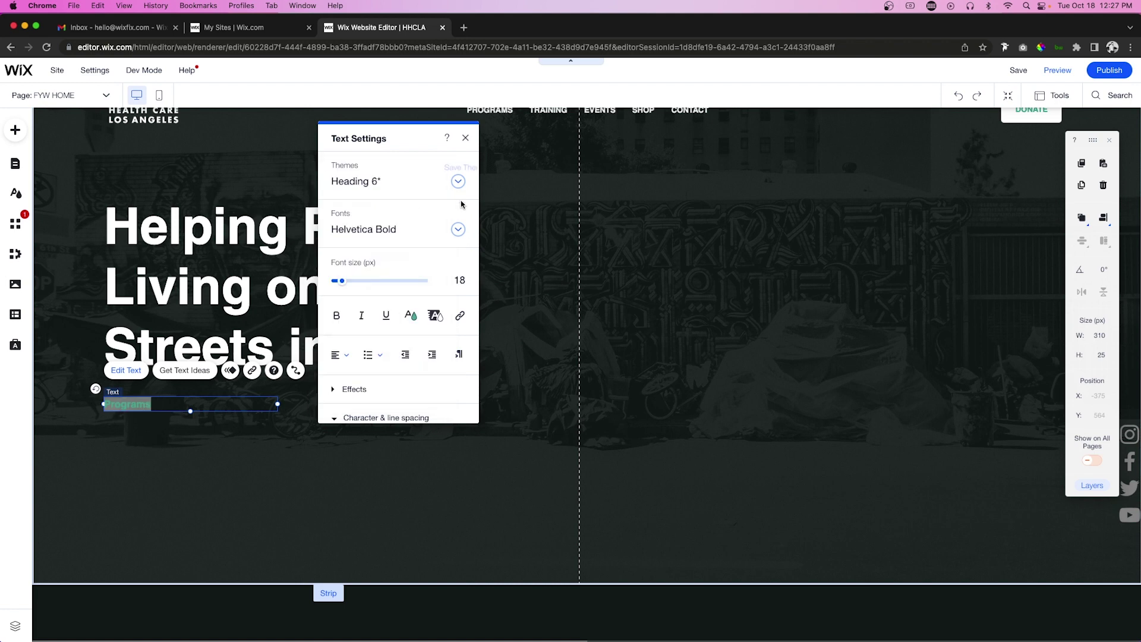
pyautogui.click(386, 316)
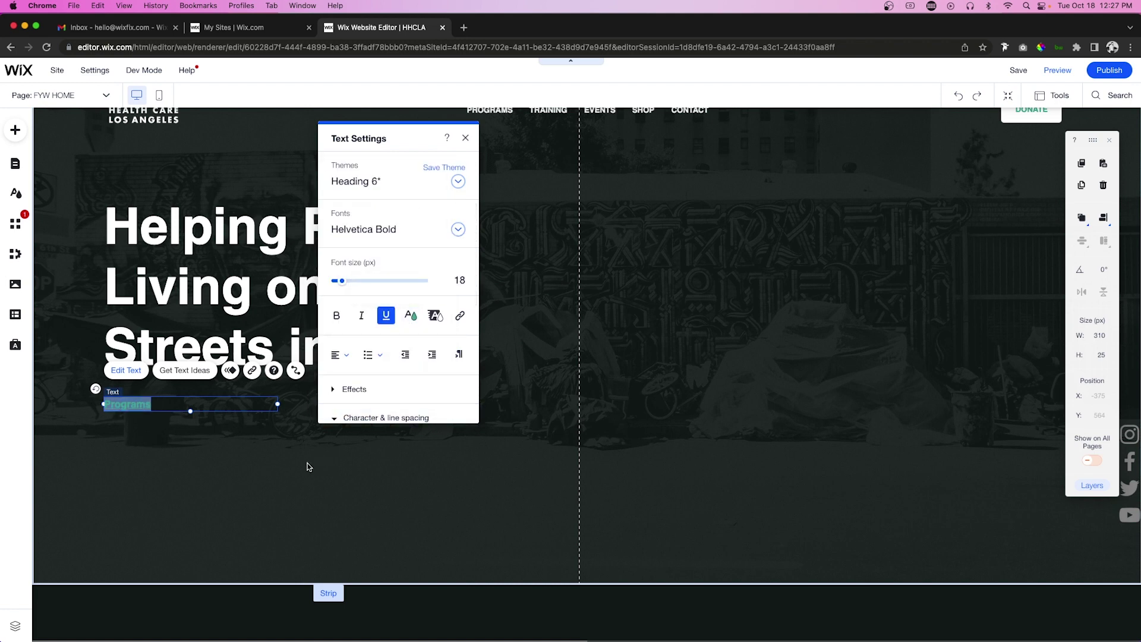
pyautogui.click(308, 464)
# Narrow the Programs text box and place a duplicate directly beside it at X -259, Y 564
pyautogui.click(216, 406)
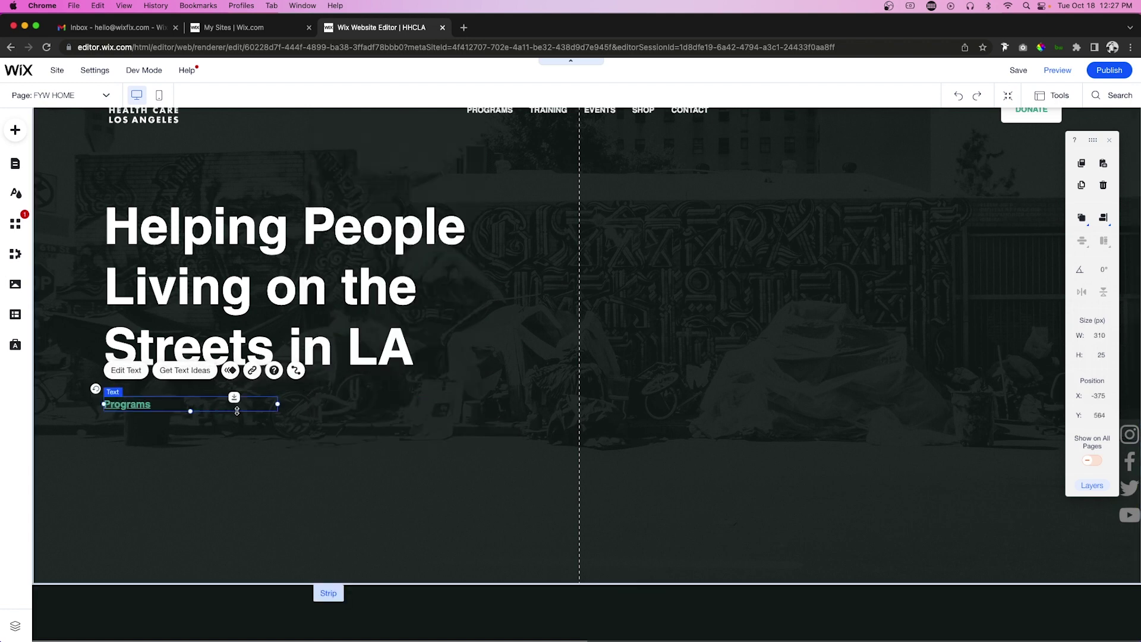
pyautogui.moveTo(277, 403); pyautogui.dragTo(136, 412)
pyautogui.moveTo(203, 401)
pyautogui.mouseDown()
pyautogui.moveTo(174, 402)
pyautogui.moveTo(185, 402)
pyautogui.mouseUp()
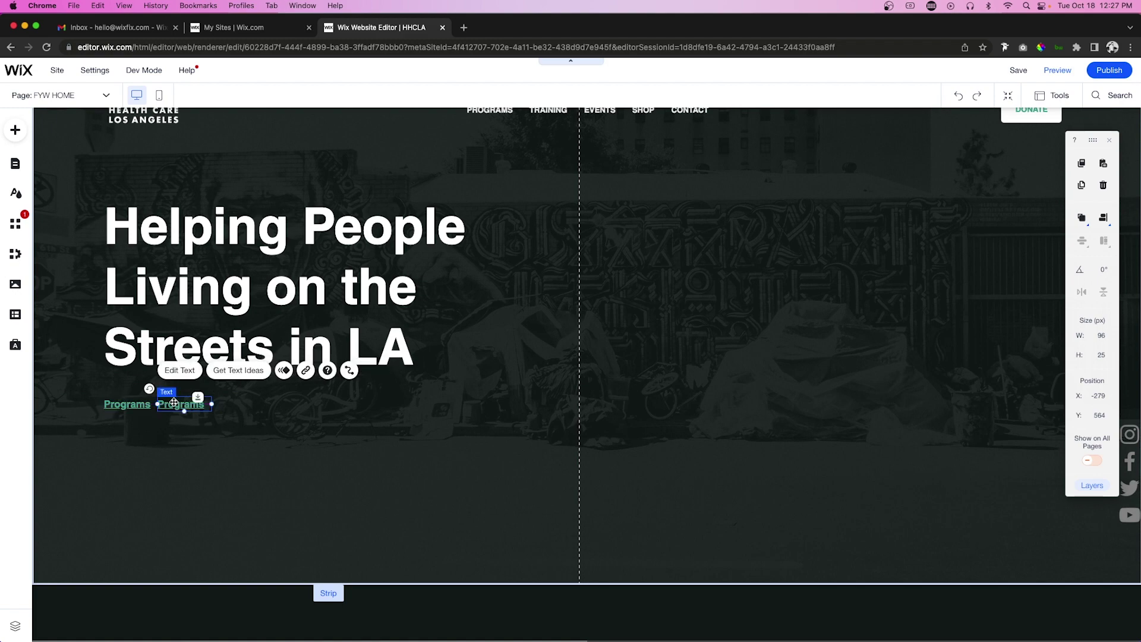
pyautogui.scroll(-7, 389, 412)
pyautogui.scroll(7, 388, 412)
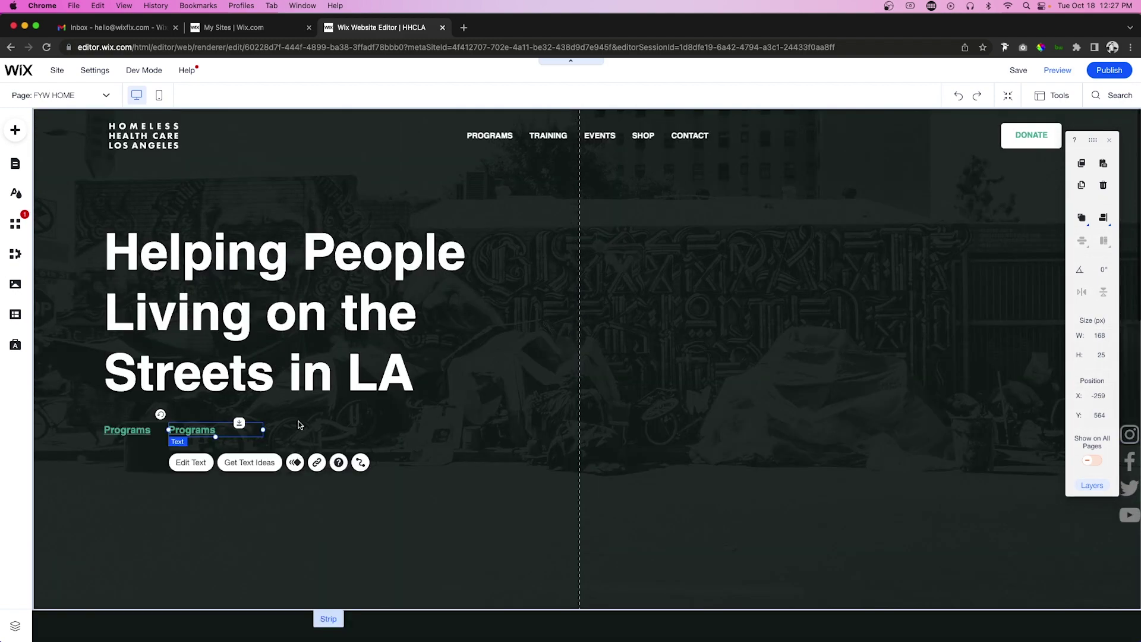
# Relabel the duplicate "Trainings" and add a third, wider copy beside it at X -144 reading "Who We Help"
pyautogui.press('super+d')
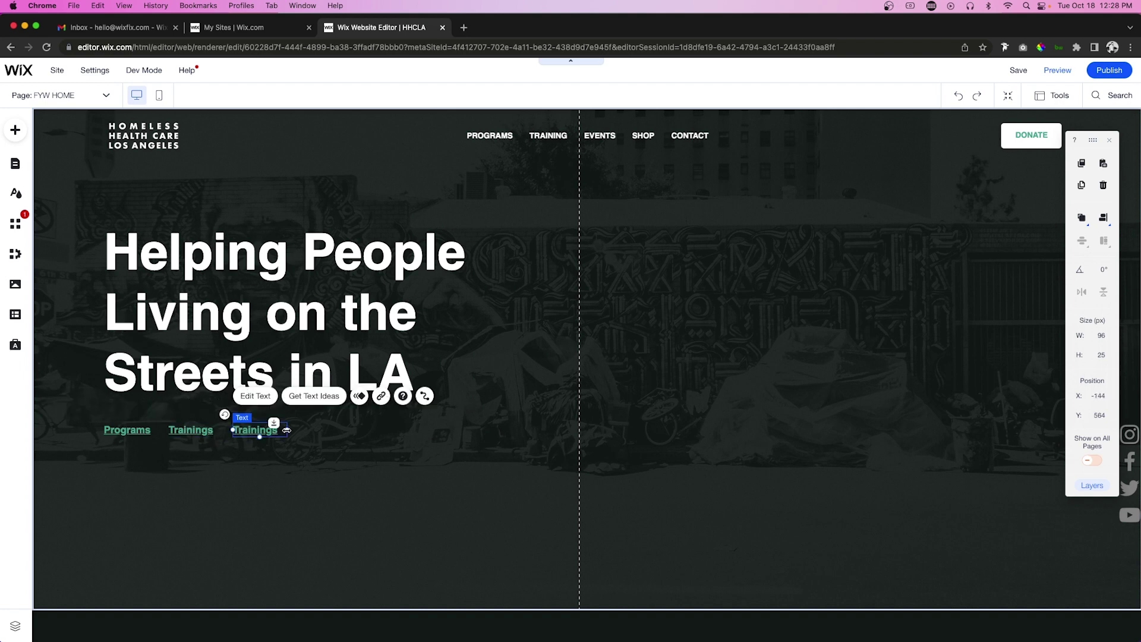
pyautogui.moveTo(287, 430); pyautogui.dragTo(341, 431)
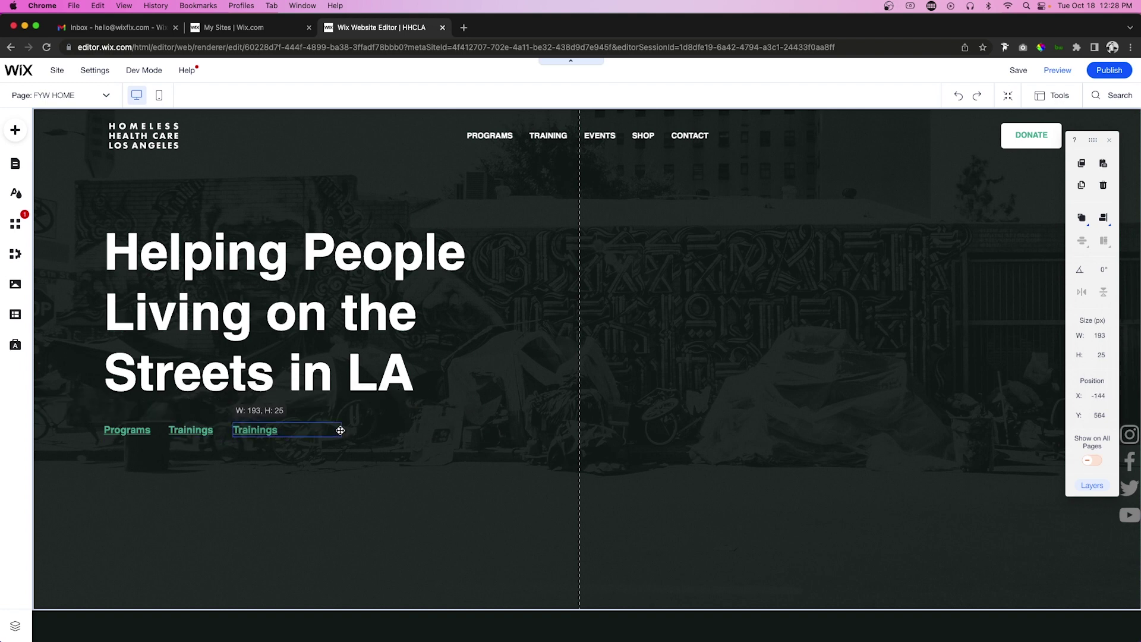
pyautogui.click(262, 416)
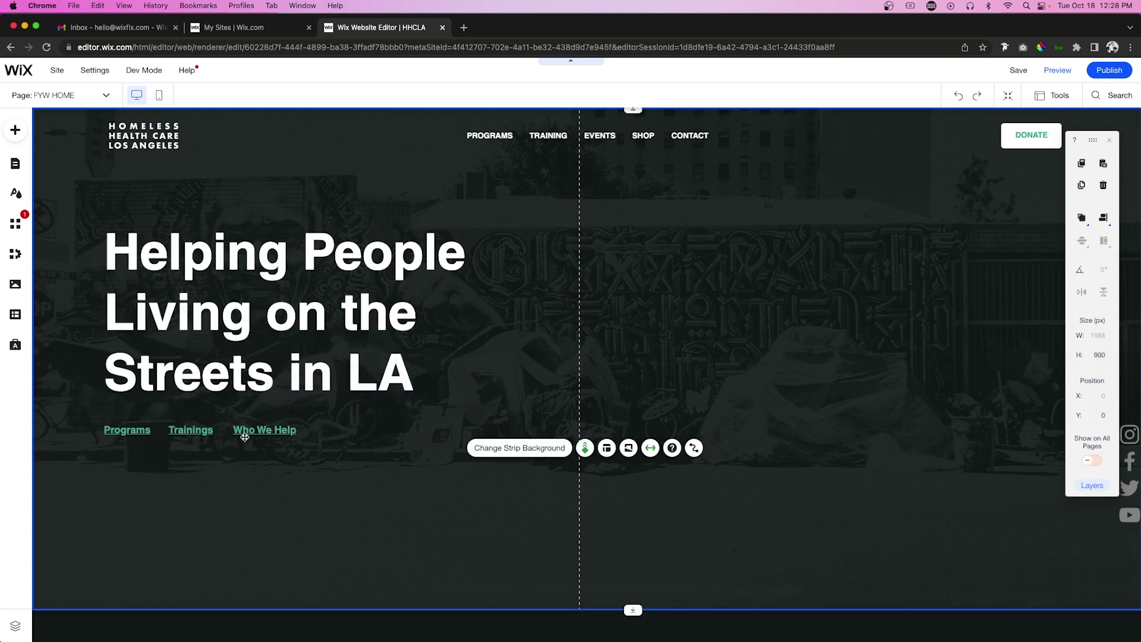
pyautogui.click(245, 438)
# Group the Programs, Trainings and Who We Help texts and move the group up to Y 554
pyautogui.keyDown('shift'); pyautogui.click(190, 431); pyautogui.keyUp('shift')
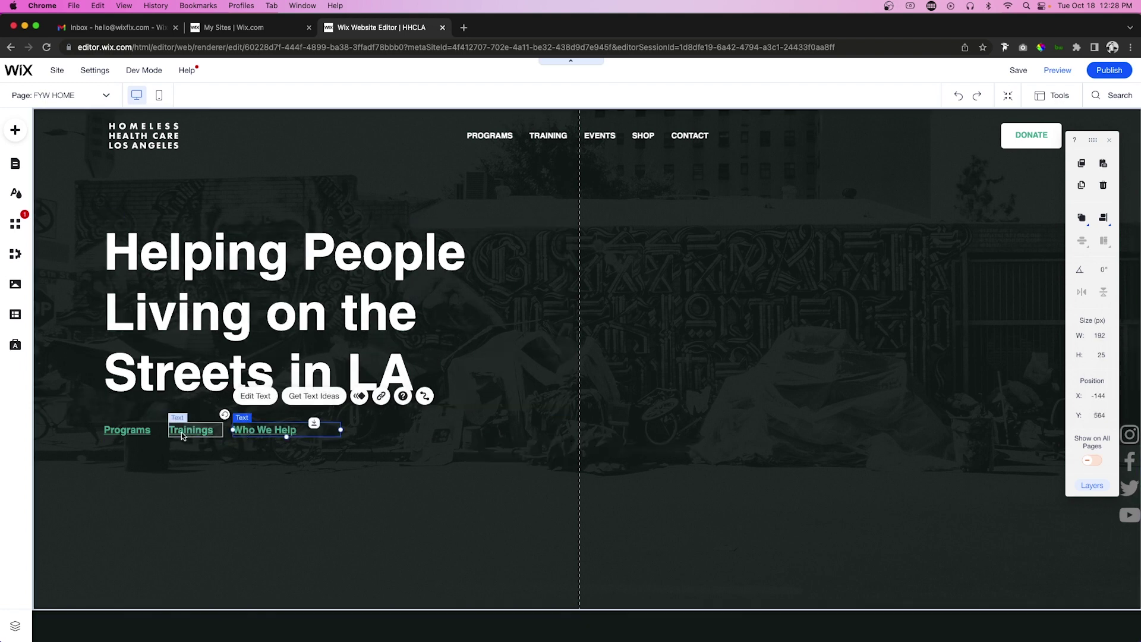
pyautogui.keyDown('shift'); pyautogui.click(124, 432); pyautogui.keyUp('shift')
pyautogui.keyDown('shift'); pyautogui.click(125, 432); pyautogui.keyUp('shift')
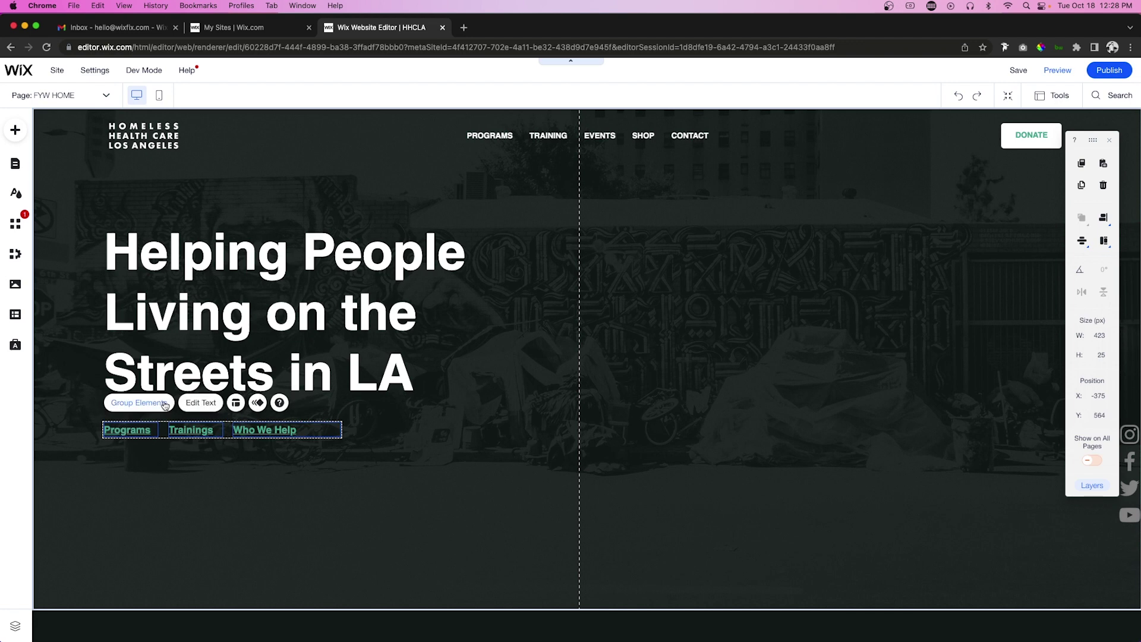
pyautogui.click(138, 403)
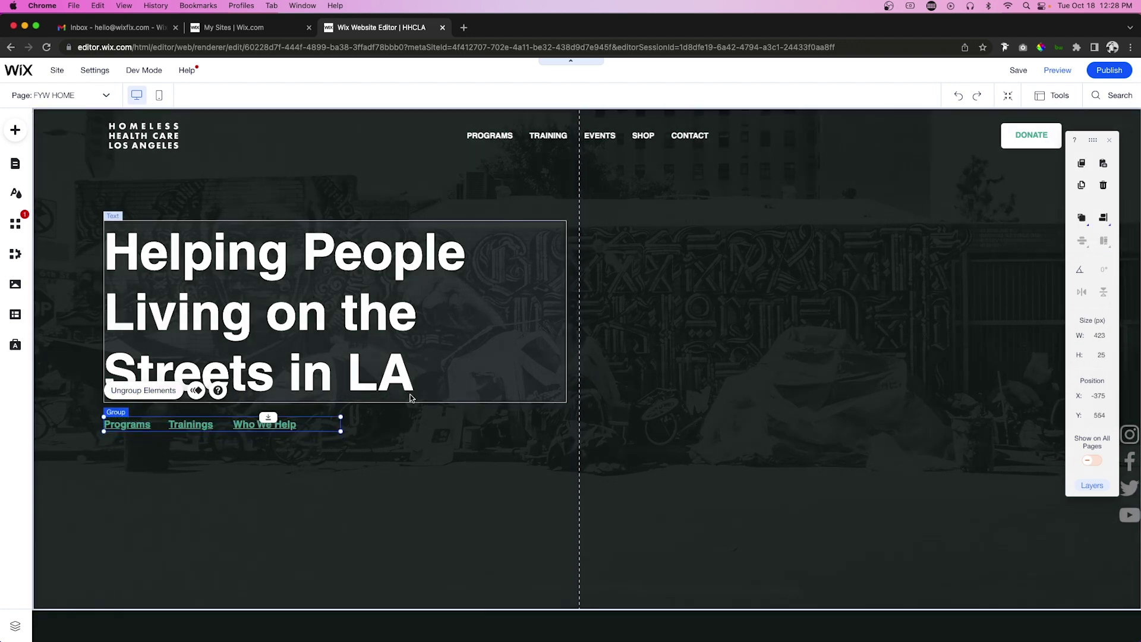
pyautogui.click(456, 441)
# Copy the header's DONATE button into the hero strip below the links, aligned with the headline at X -375, Y 601
pyautogui.click(1040, 134)
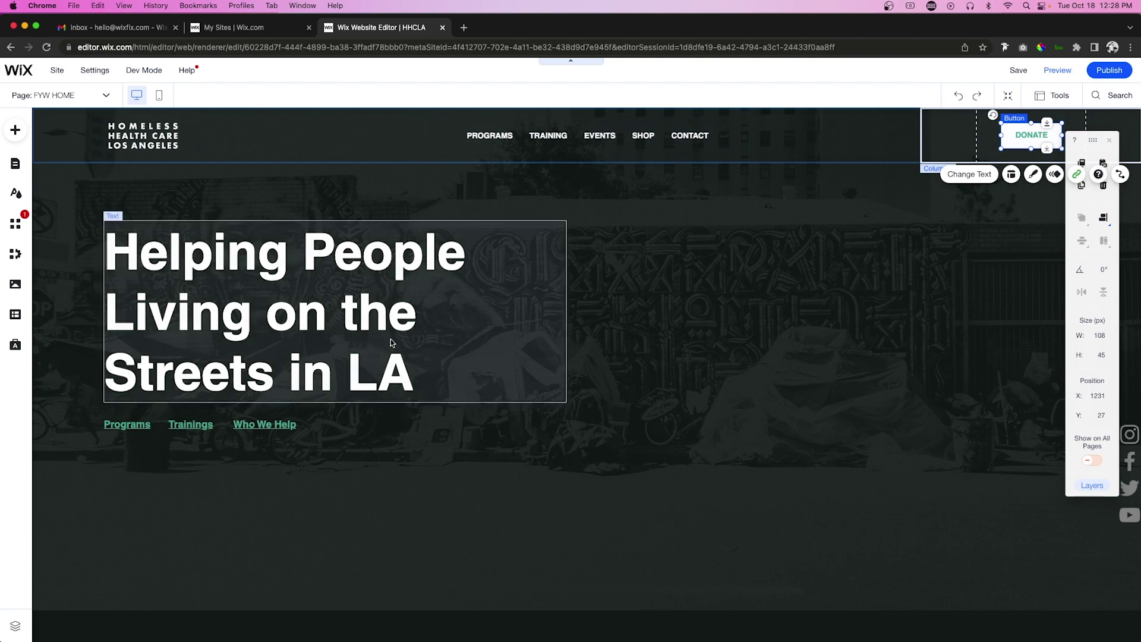
pyautogui.rightClick(260, 440)
pyautogui.click(291, 372)
pyautogui.moveTo(54, 454); pyautogui.dragTo(248, 456)
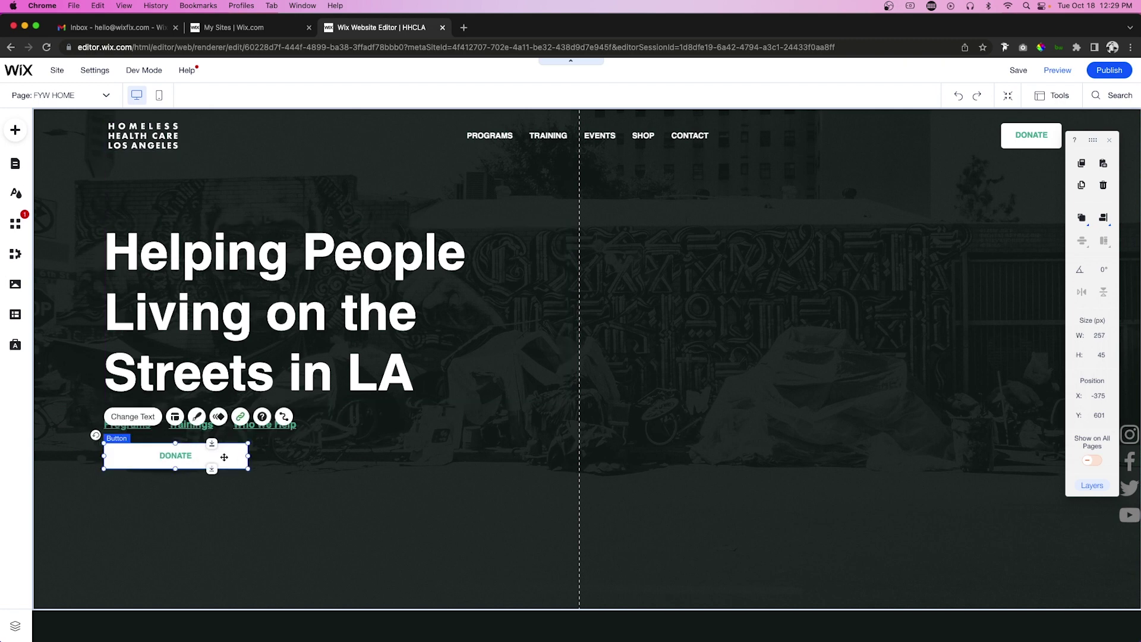
# Change the copied button's text to "MAKE A DONATION", narrow it to 192 px and lower it to Y 611
pyautogui.click(116, 418)
pyautogui.write('MA')
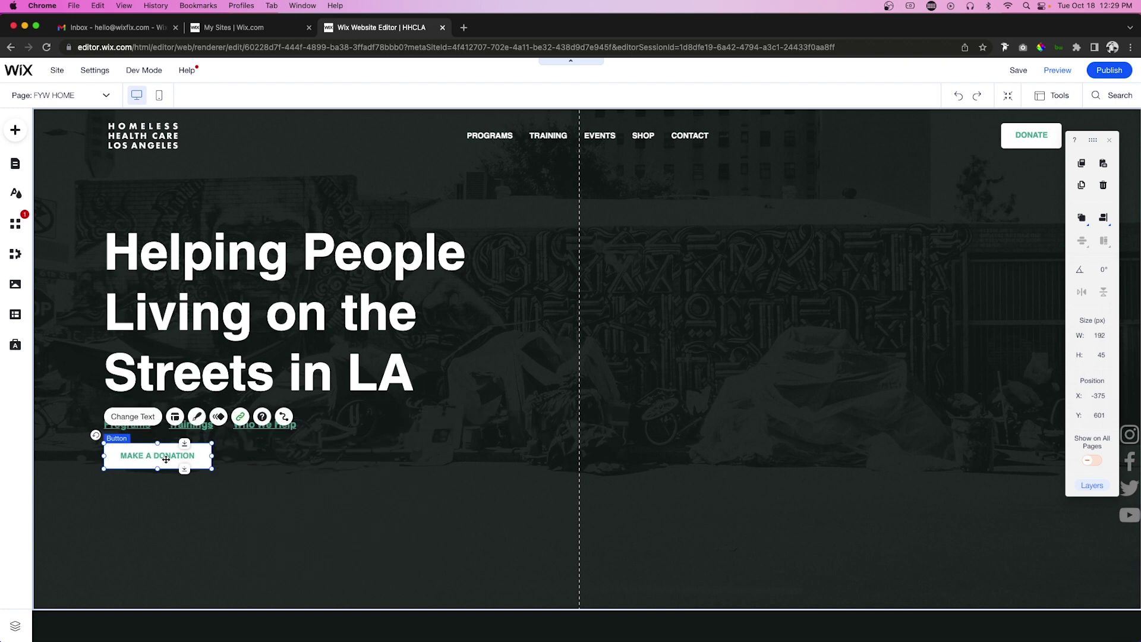
pyautogui.hotkey('shift', 'Down')
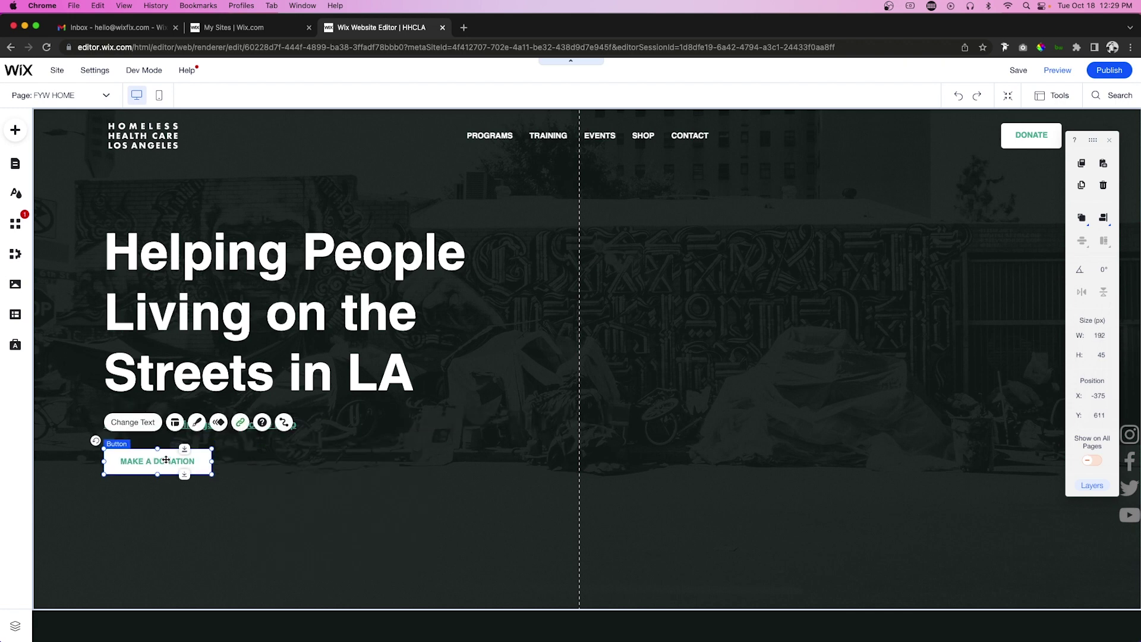
# Group the headline, the link row and the donation button into one element
pyautogui.keyDown('shift'); pyautogui.click(326, 342); pyautogui.keyUp('shift')
pyautogui.keyDown('shift'); pyautogui.click(253, 429); pyautogui.keyUp('shift')
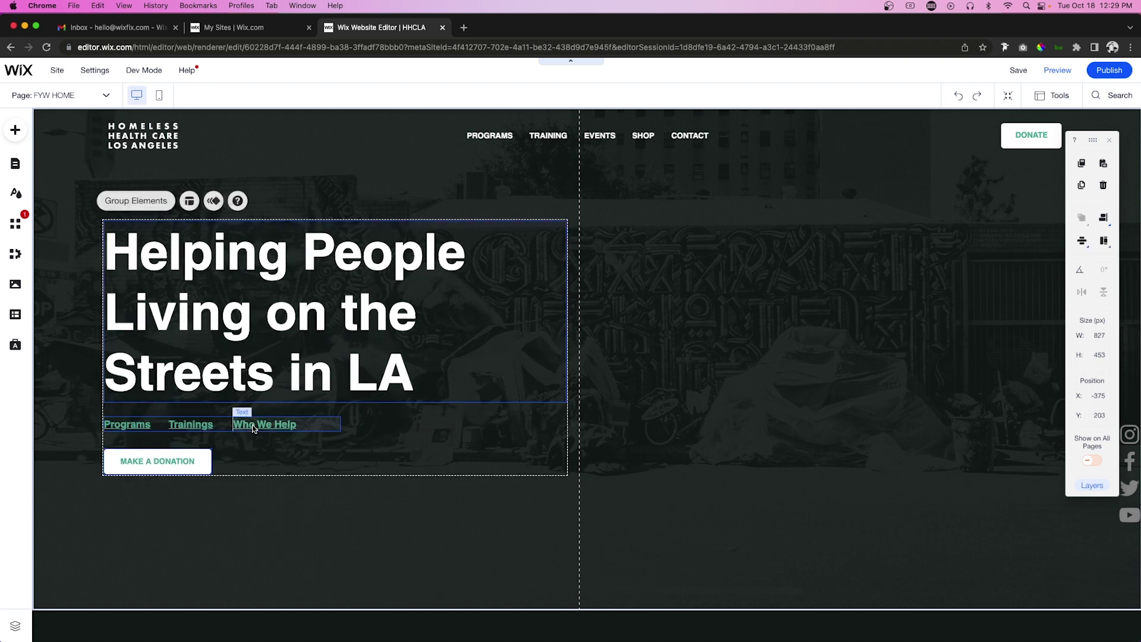
# Set the hero strip's background image position to centre
pyautogui.click(712, 304)
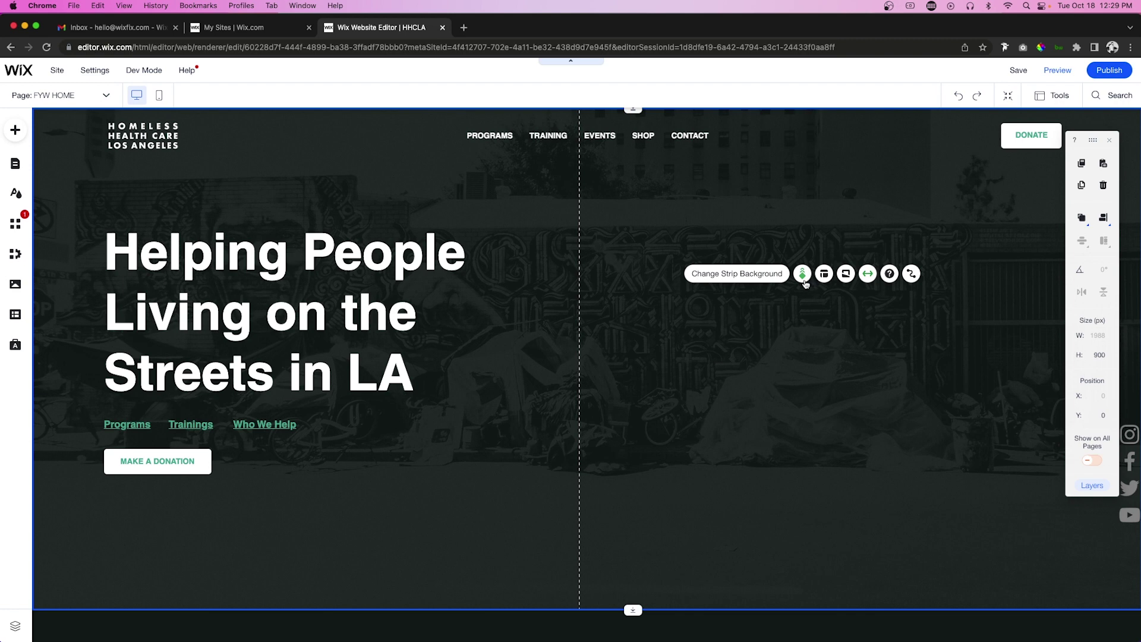
pyautogui.click(803, 275)
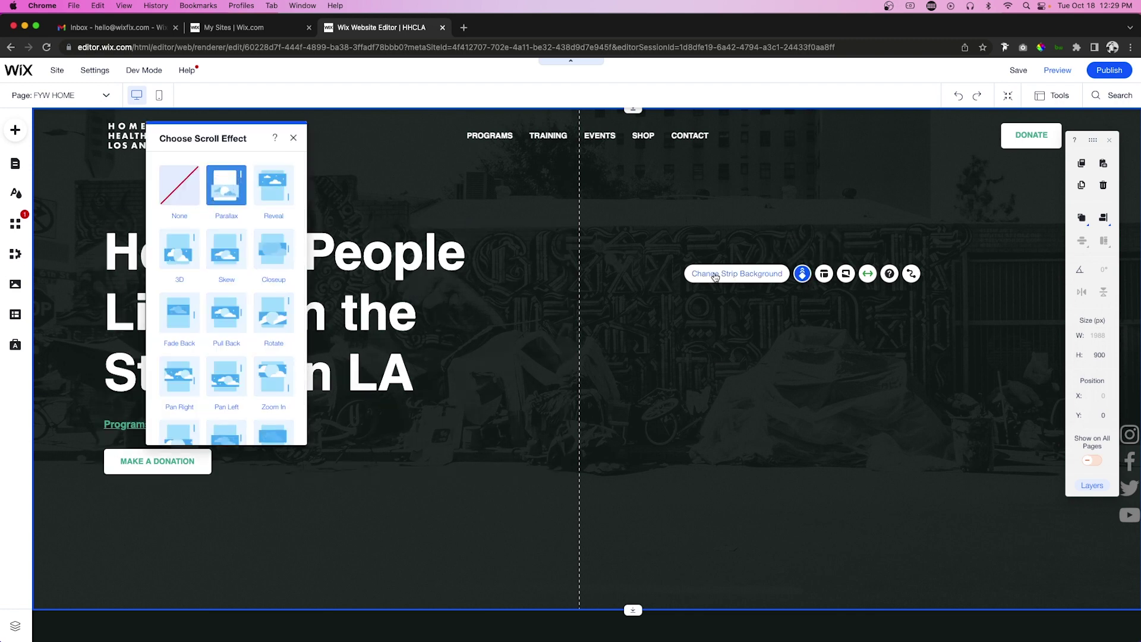
pyautogui.click(715, 274)
pyautogui.click(217, 189)
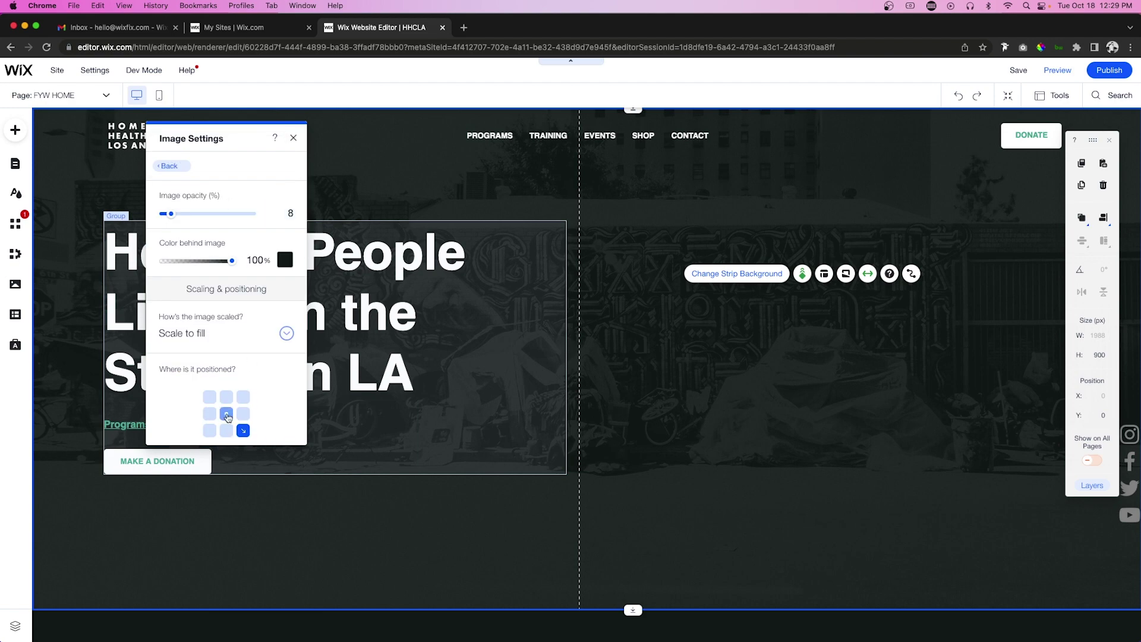
pyautogui.click(226, 414)
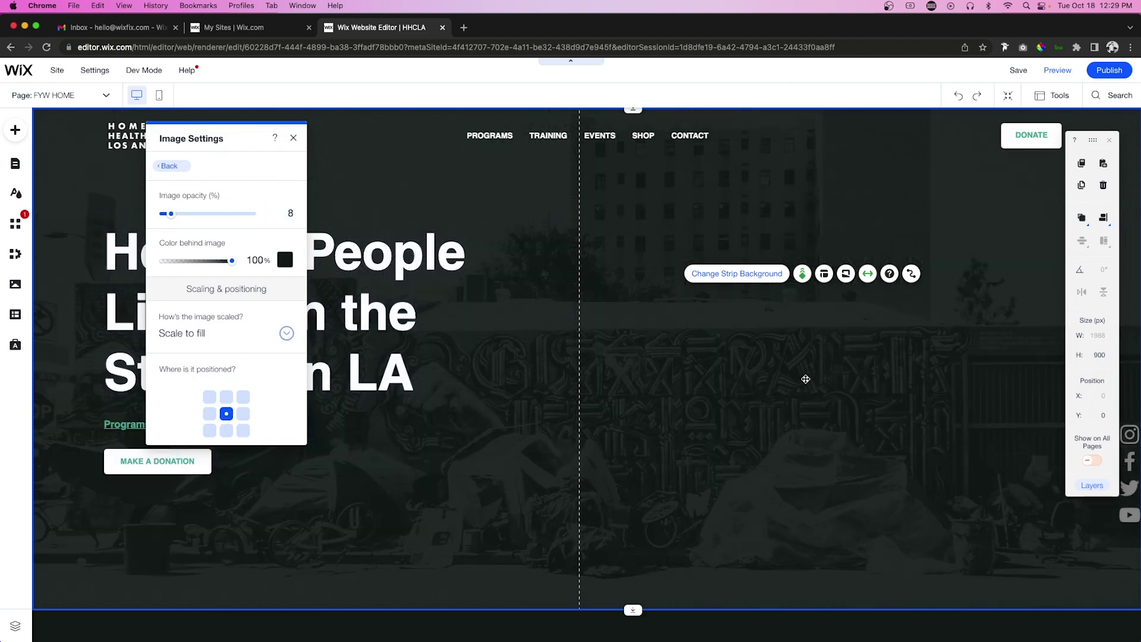
# Push the grey Programs That Work and Training & Education strip down the page to Y 1727
pyautogui.scroll(-10, 822, 374)
pyautogui.click(634, 272)
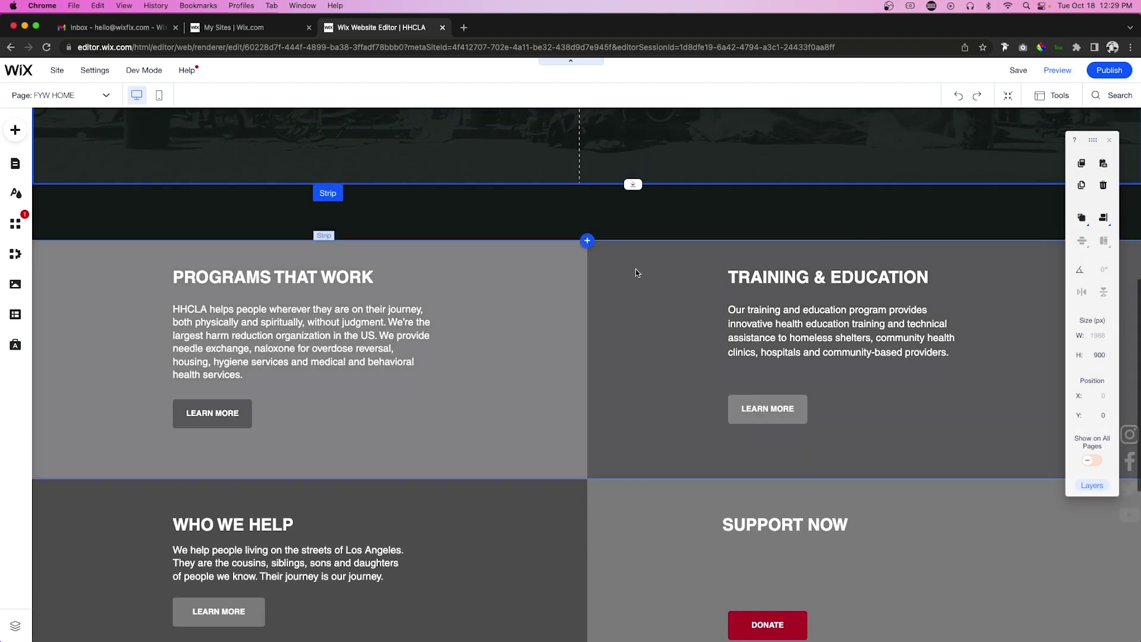
pyautogui.moveTo(641, 572); pyautogui.dragTo(640, 571)
pyautogui.scroll(-4, 630, 328)
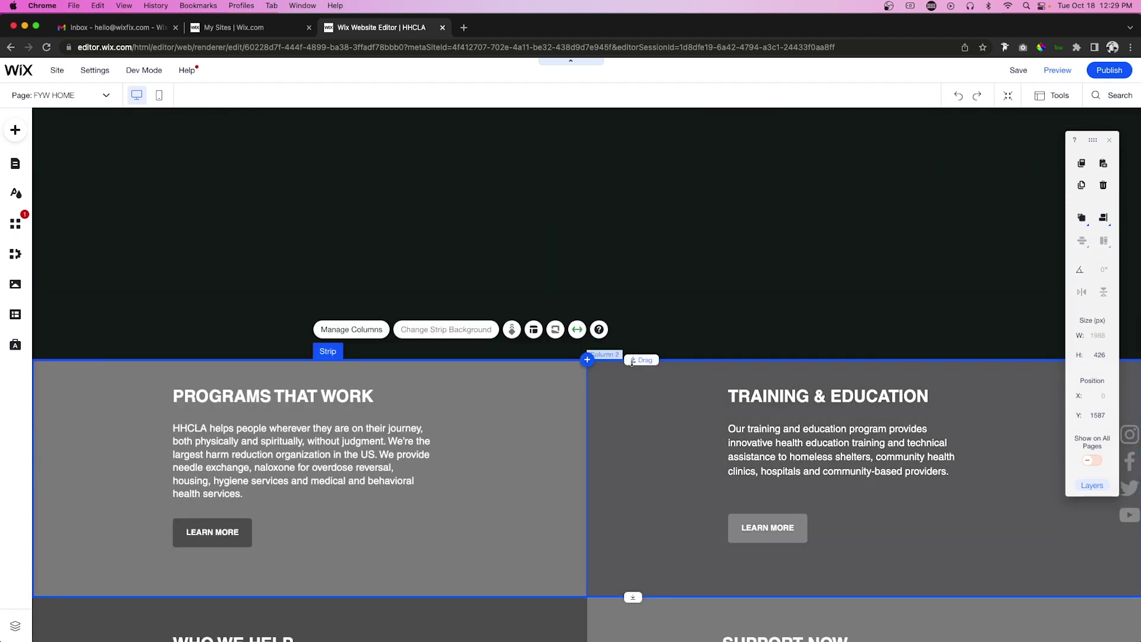
pyautogui.moveTo(631, 360); pyautogui.dragTo(629, 436)
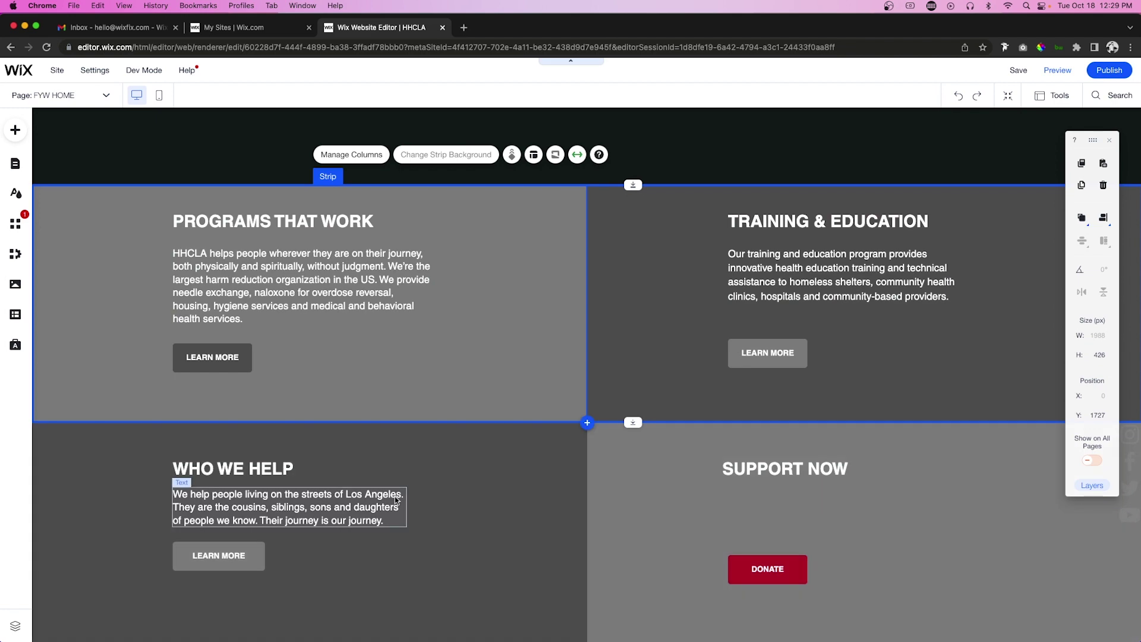
pyautogui.scroll(5, 767, 374)
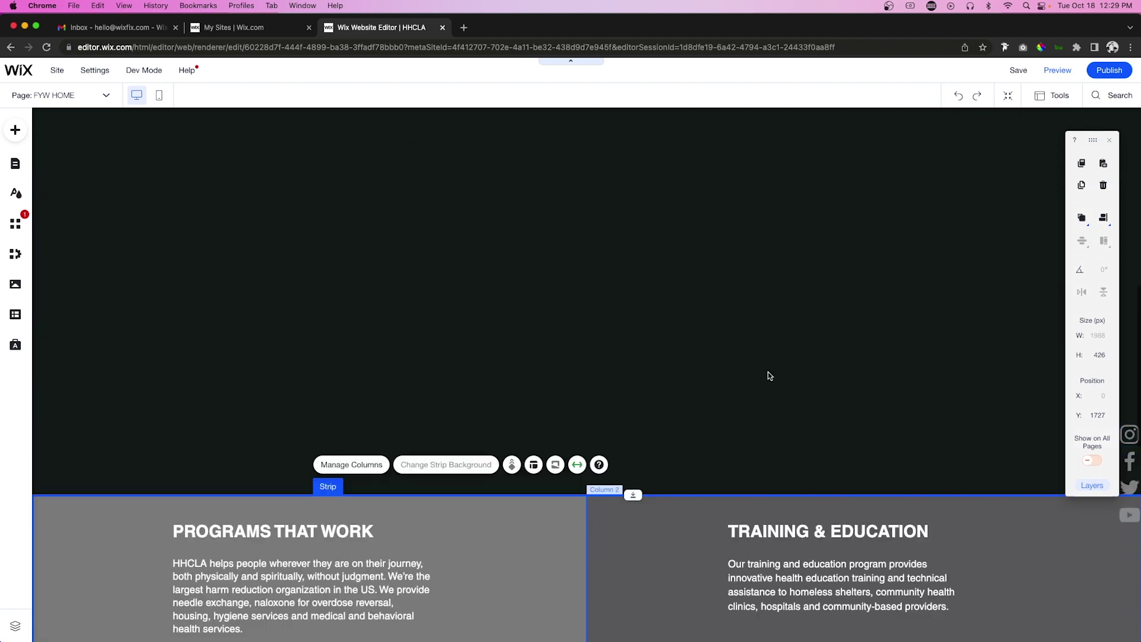
# Add a blank 600 px high strip below the hero at Y 1000 and set its background colour opacity to 0%
pyautogui.click(15, 129)
pyautogui.moveTo(252, 267); pyautogui.dragTo(557, 416)
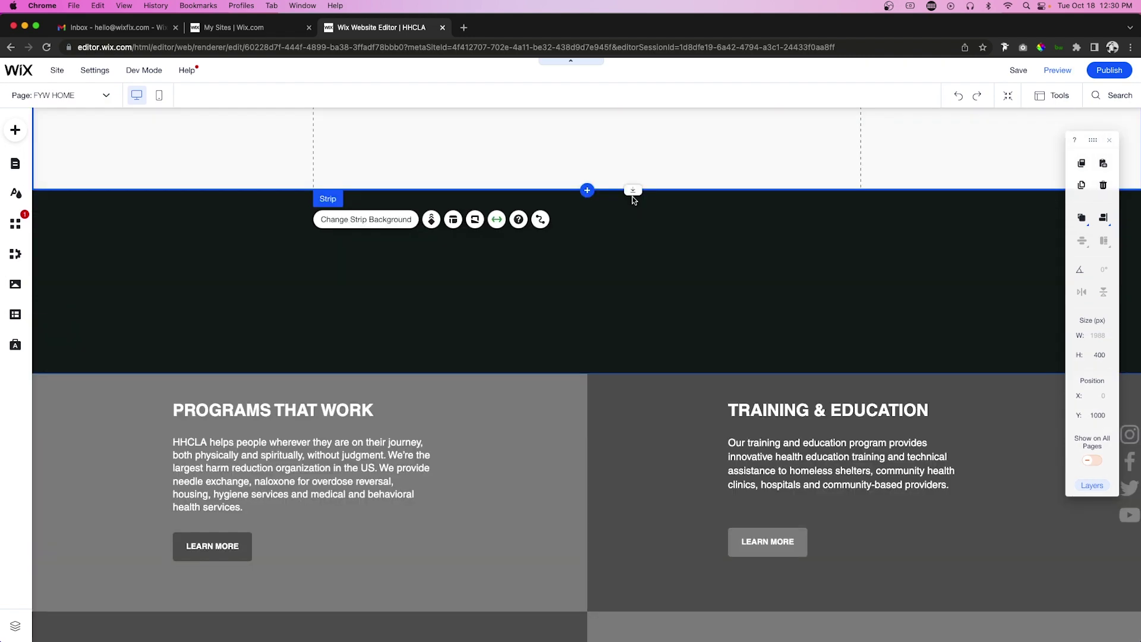
pyautogui.click(634, 201)
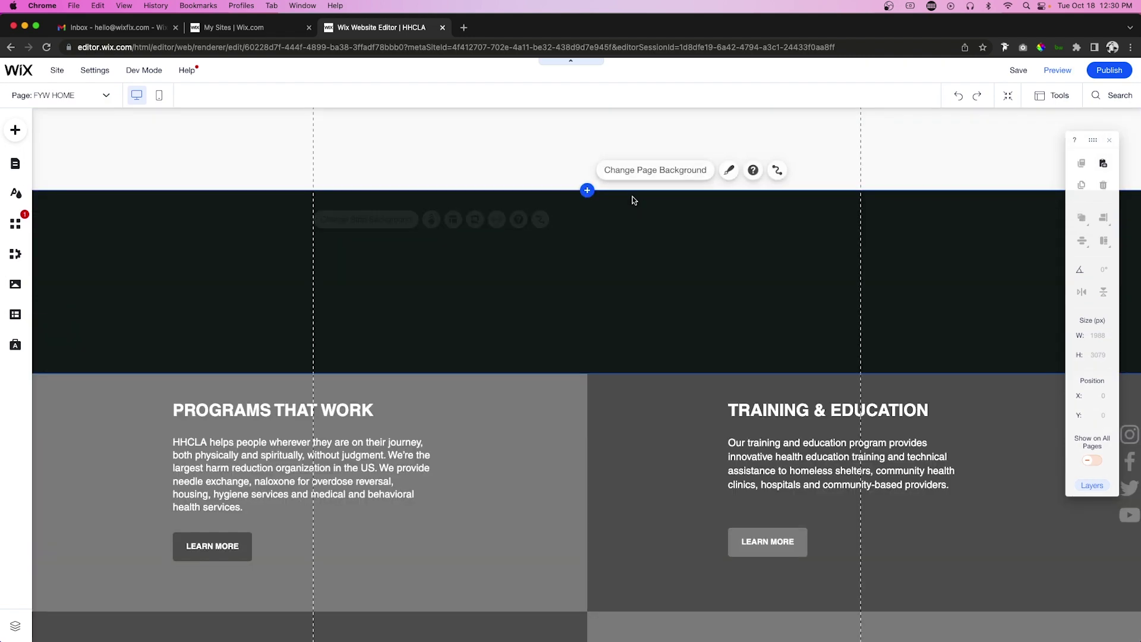
pyautogui.moveTo(629, 191); pyautogui.dragTo(617, 303)
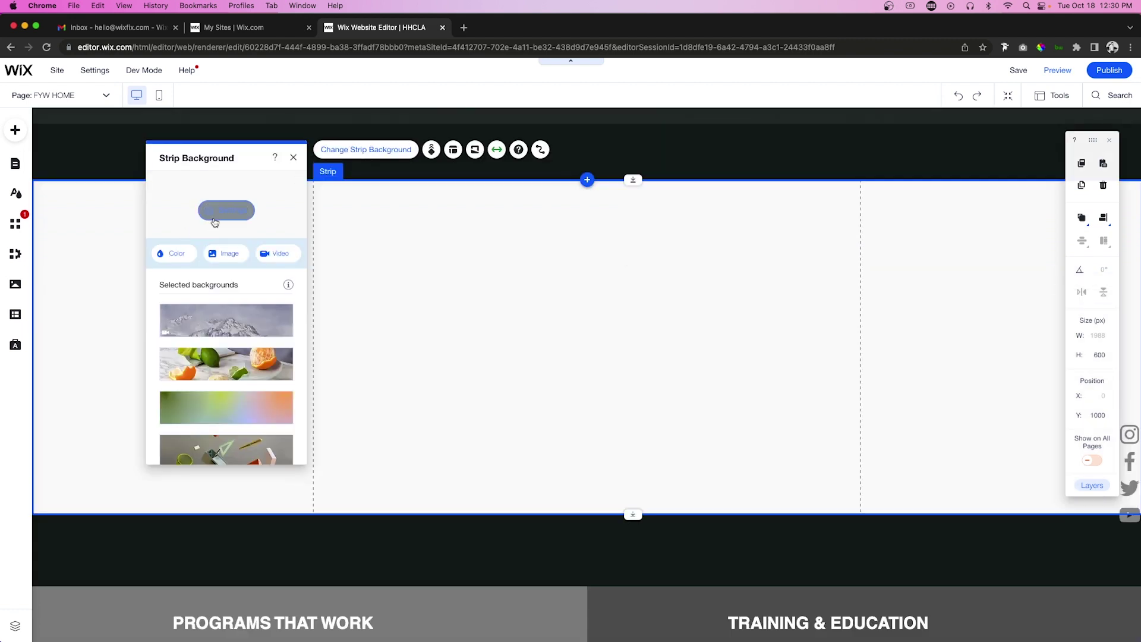
pyautogui.click(216, 215)
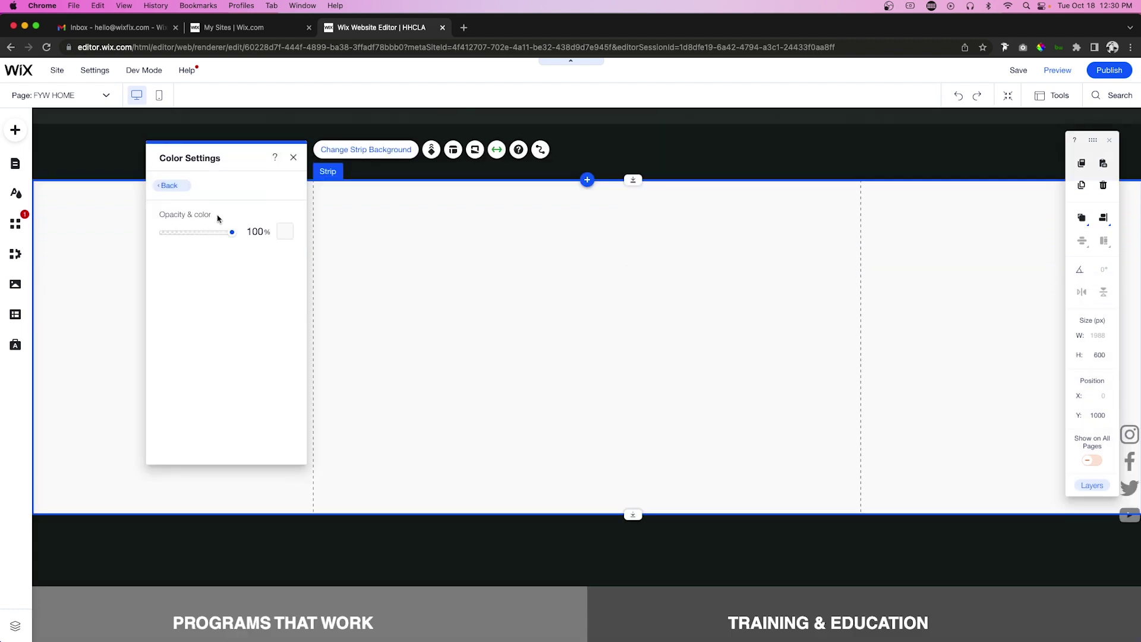
pyautogui.moveTo(234, 234); pyautogui.dragTo(112, 225)
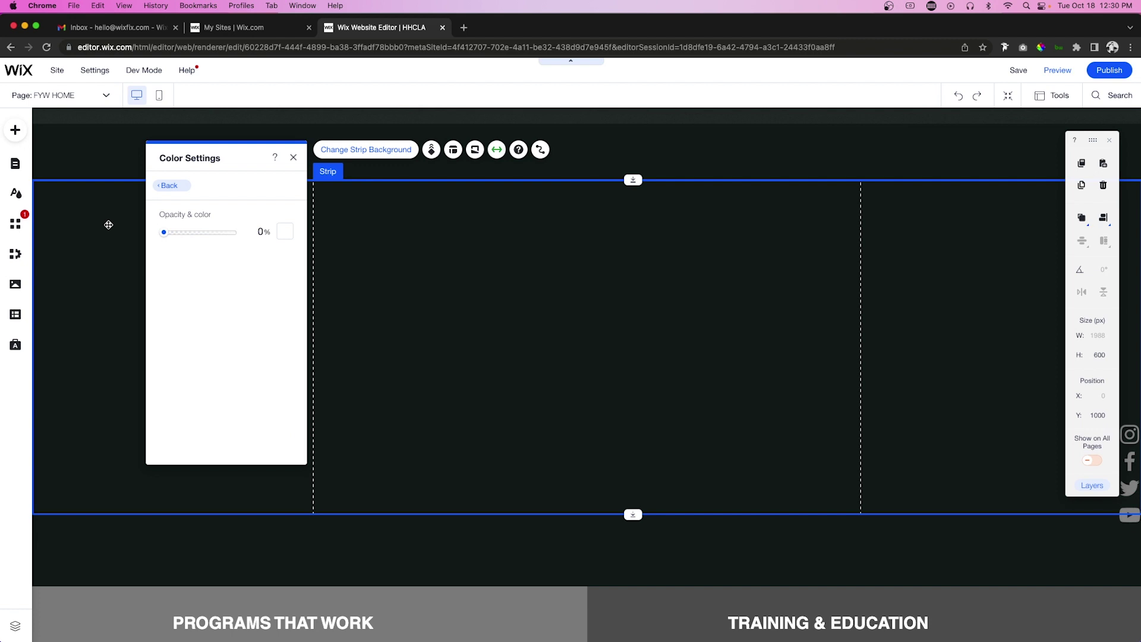
# Split the new strip into two columns with 40-60 proportions
pyautogui.click(452, 150)
pyautogui.click(232, 194)
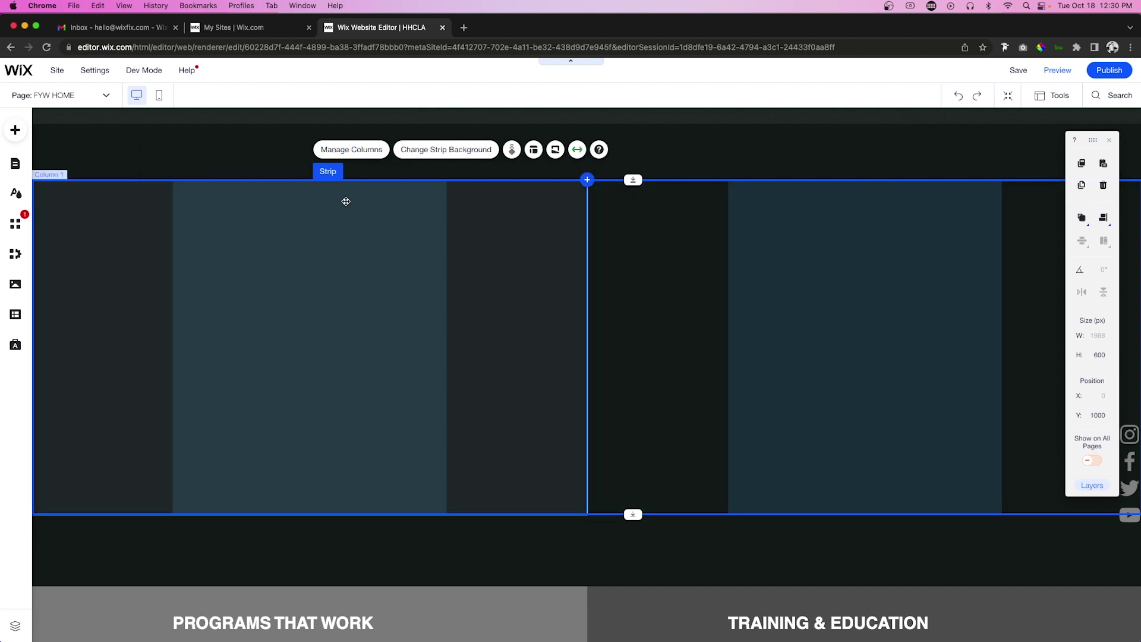
pyautogui.click(534, 149)
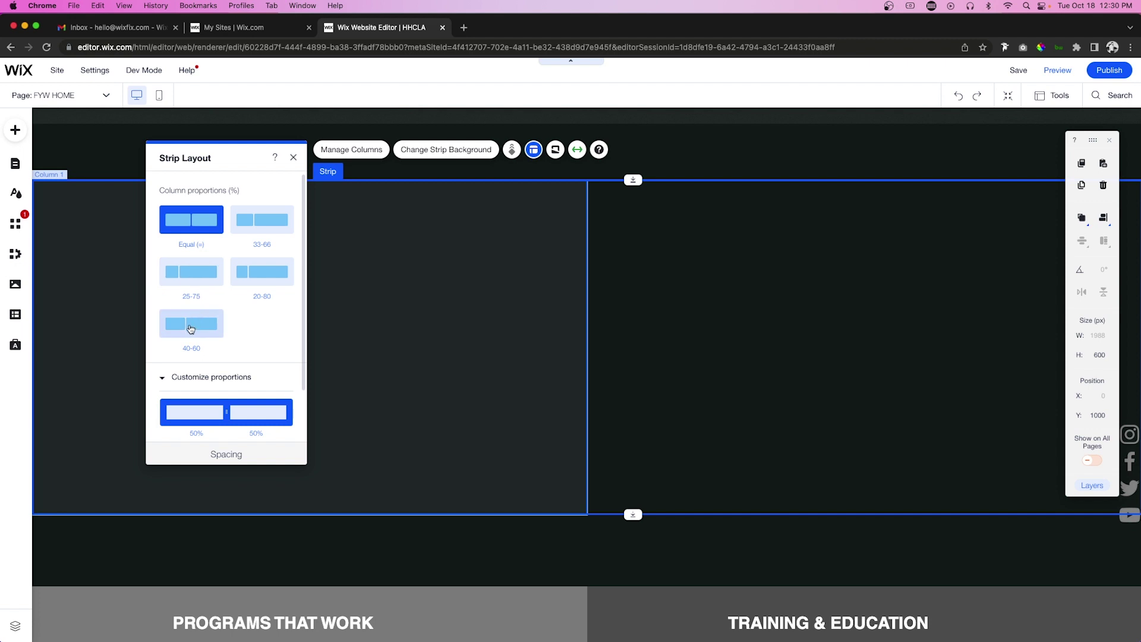
pyautogui.click(190, 328)
# Fill the narrower column with the black-and-white photo of the woman in a tent and lower its image opacity to darken it
pyautogui.click(440, 288)
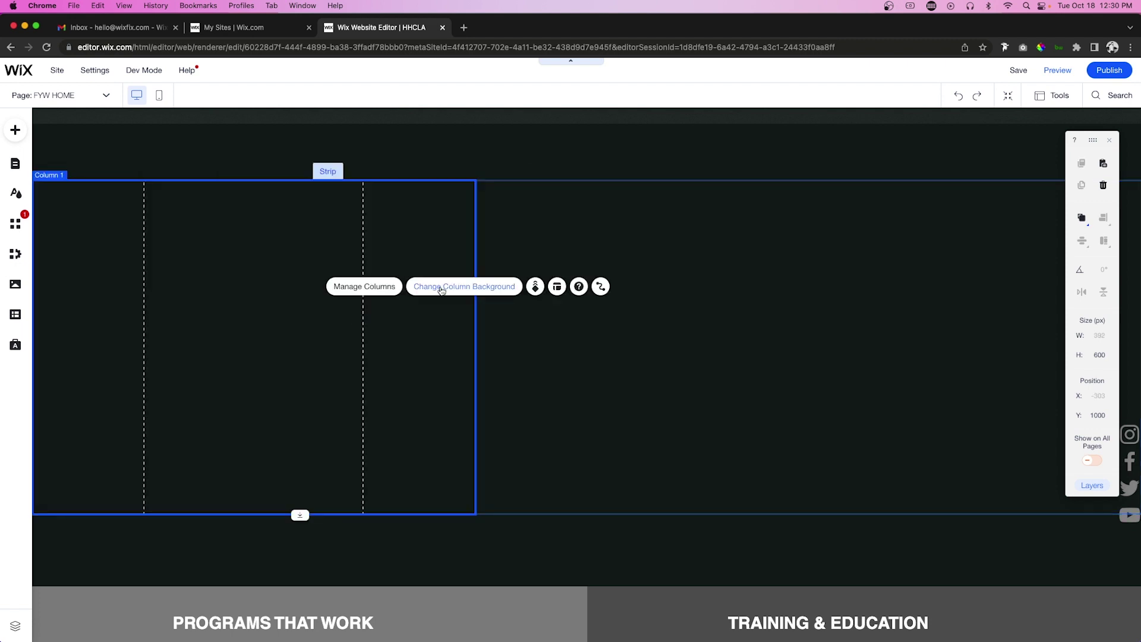
pyautogui.click(441, 289)
pyautogui.click(573, 301)
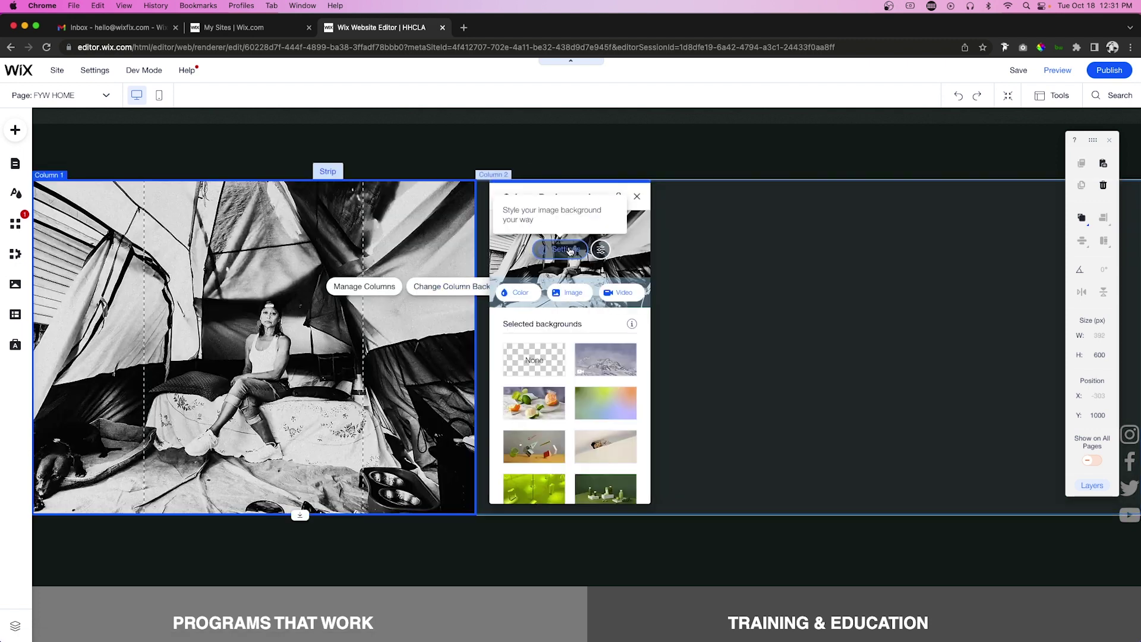
pyautogui.click(569, 252)
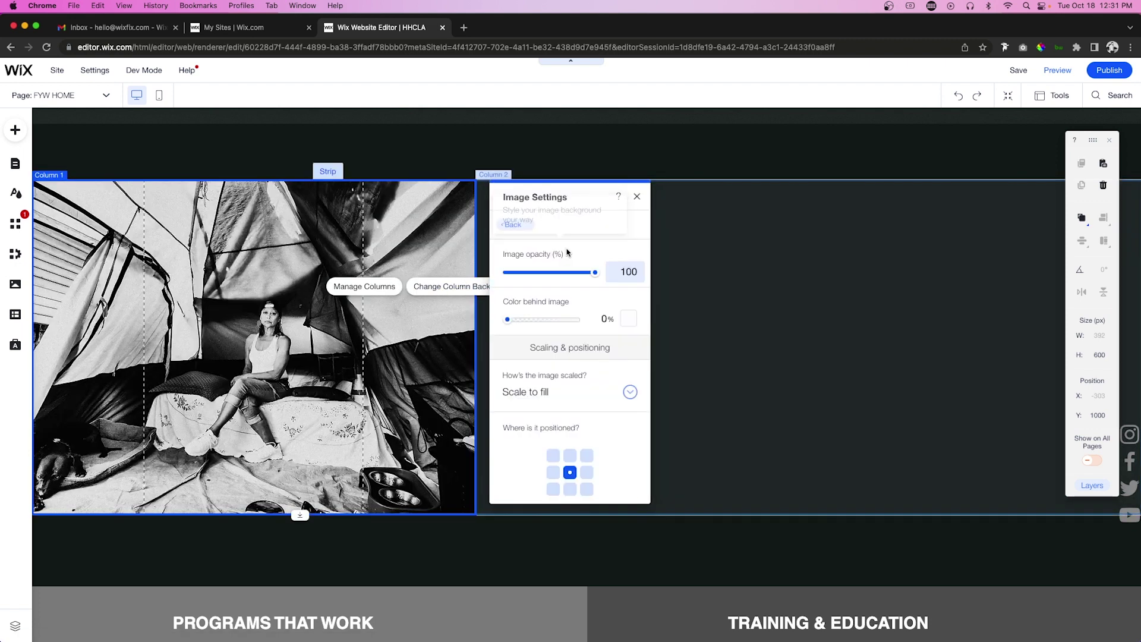
pyautogui.click(522, 273)
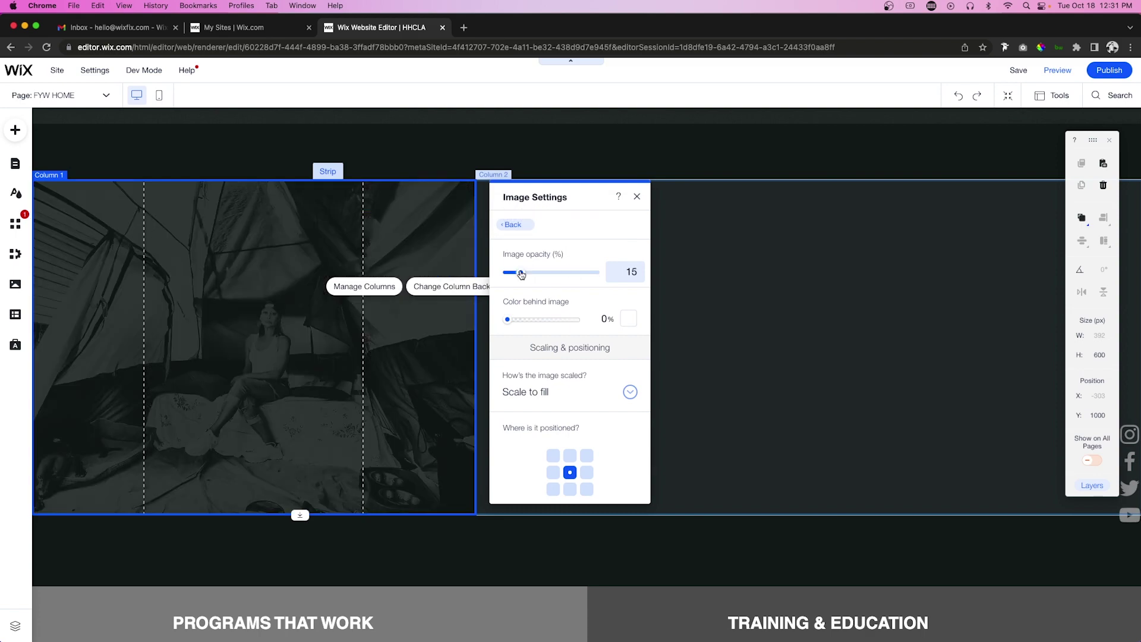
pyautogui.moveTo(529, 274); pyautogui.dragTo(534, 275)
# Apply the Parallax scroll effect to the photo column's background
pyautogui.click(479, 278)
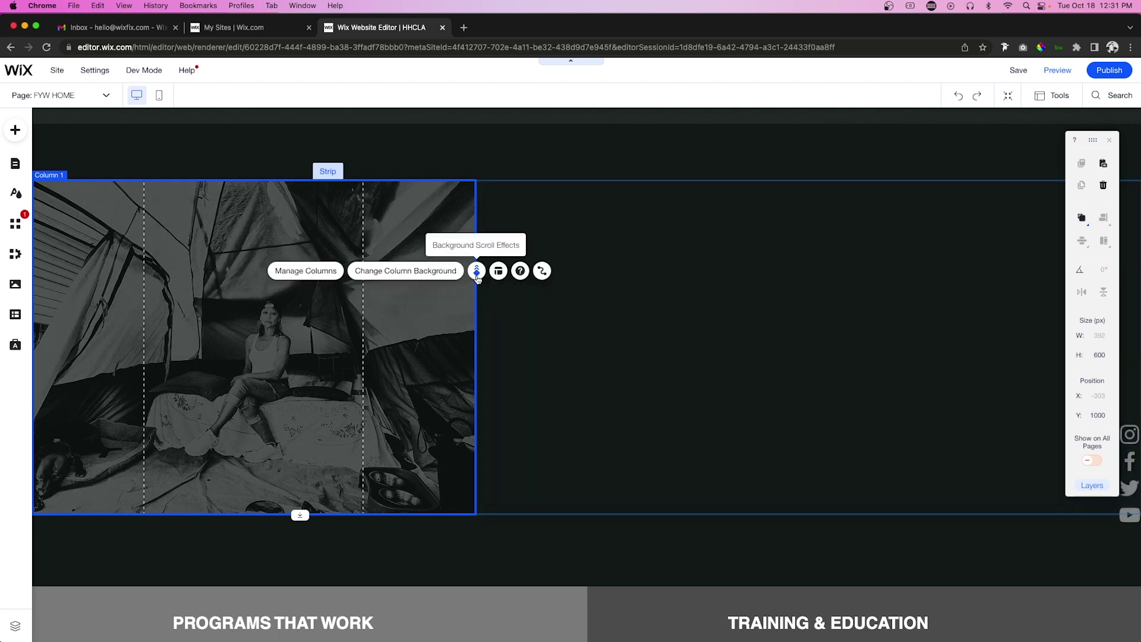
pyautogui.click(477, 271)
pyautogui.click(581, 253)
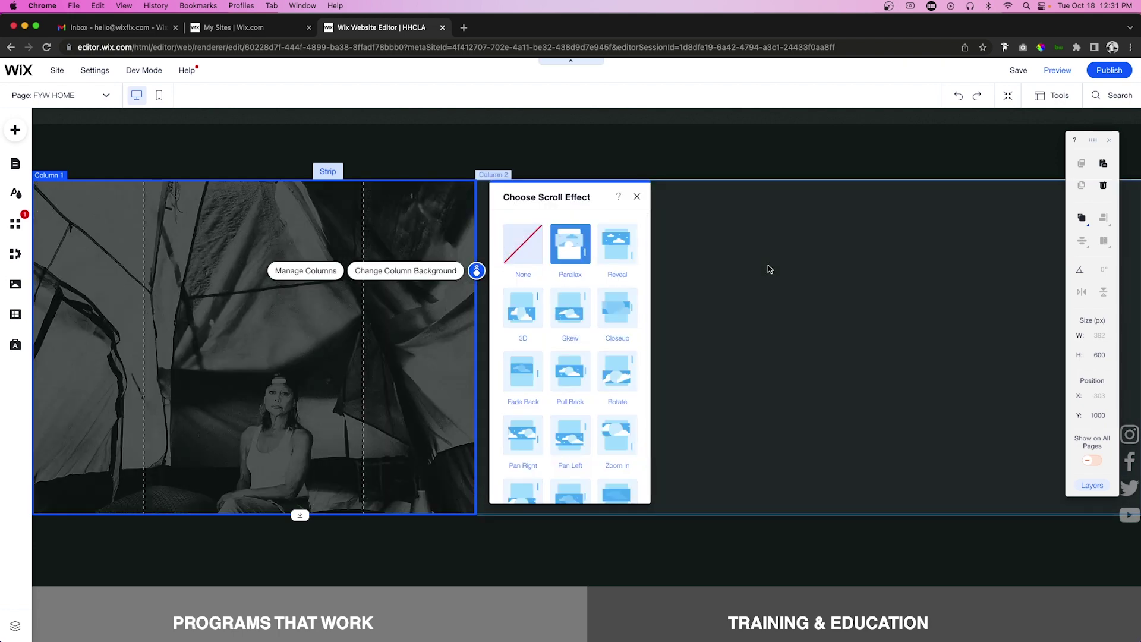
# Copy the Programs That Work heading, paragraph and LEARN MORE button from the grey strip into the new strip's empty column
pyautogui.click(775, 272)
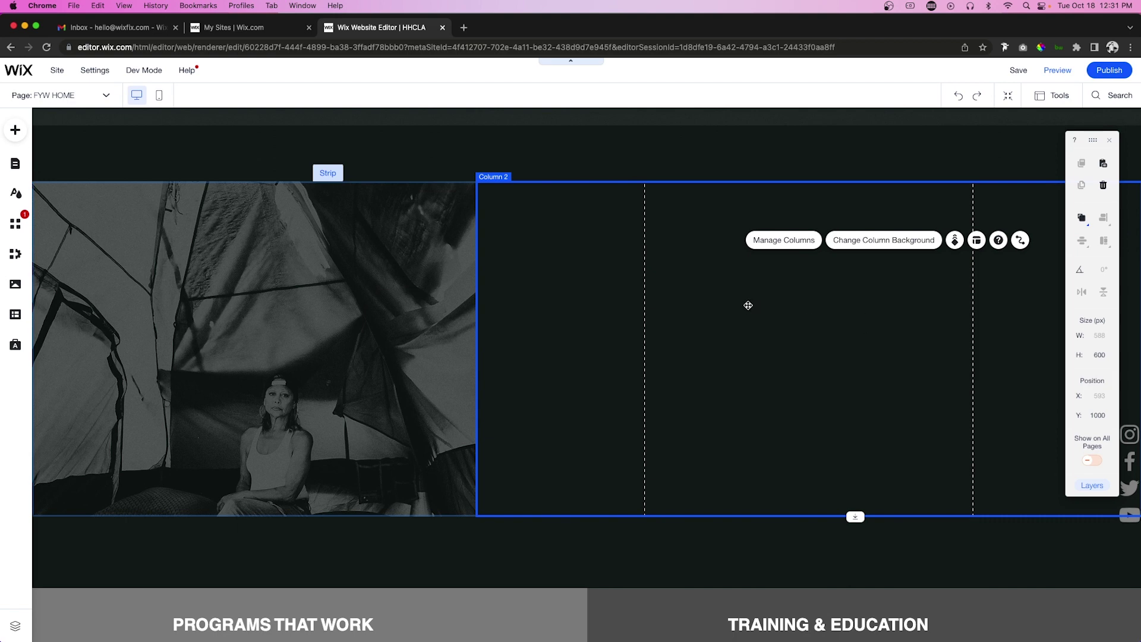
pyautogui.scroll(-4, 754, 299)
pyautogui.click(280, 415)
pyautogui.keyDown('shift'); pyautogui.click(230, 489); pyautogui.keyUp('shift')
pyautogui.keyDown('shift'); pyautogui.click(217, 554); pyautogui.keyUp('shift')
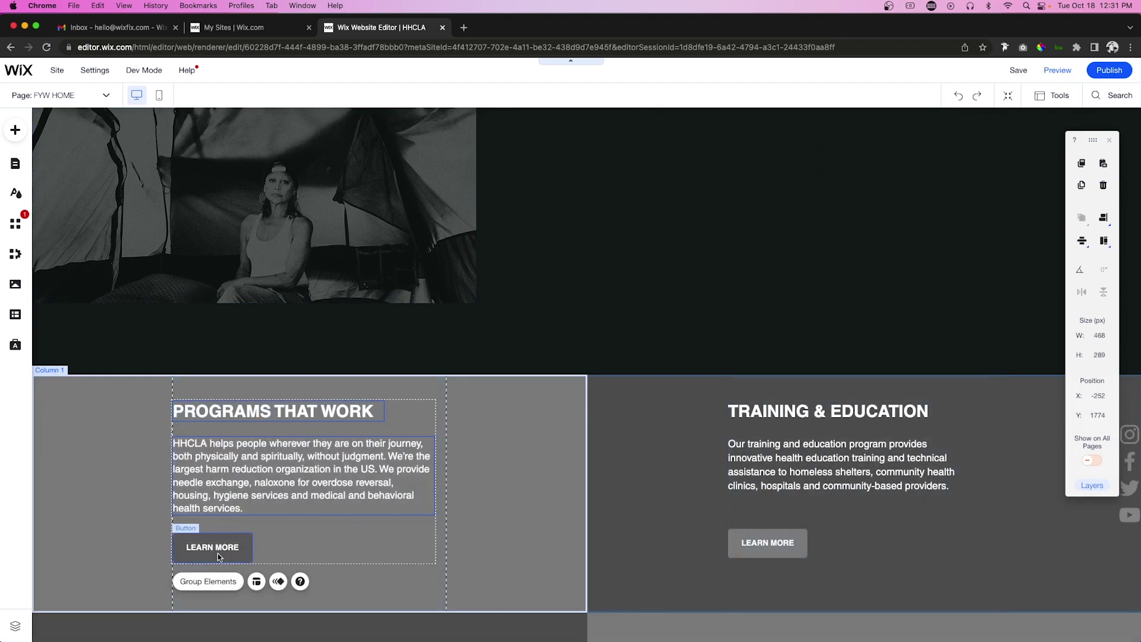
pyautogui.scroll(2, 525, 459)
pyautogui.scroll(2, 524, 458)
pyautogui.click(705, 339)
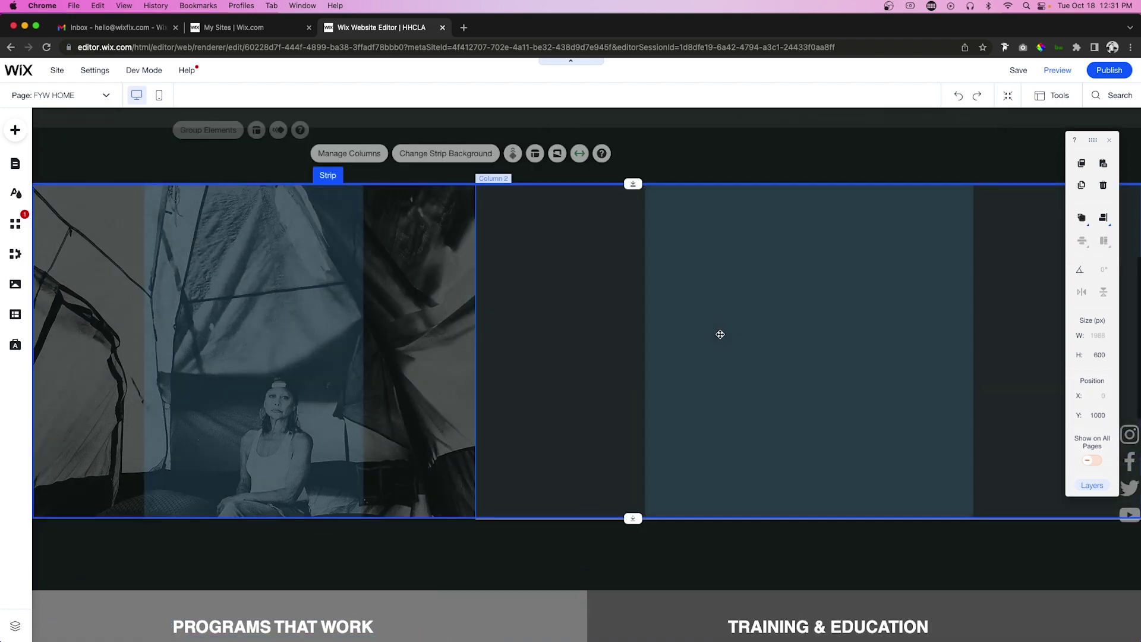
pyautogui.rightClick(730, 333)
pyautogui.click(756, 342)
# Recolour the copied HHCLA paragraph with the mid-grey theme color
pyautogui.doubleClick(732, 281)
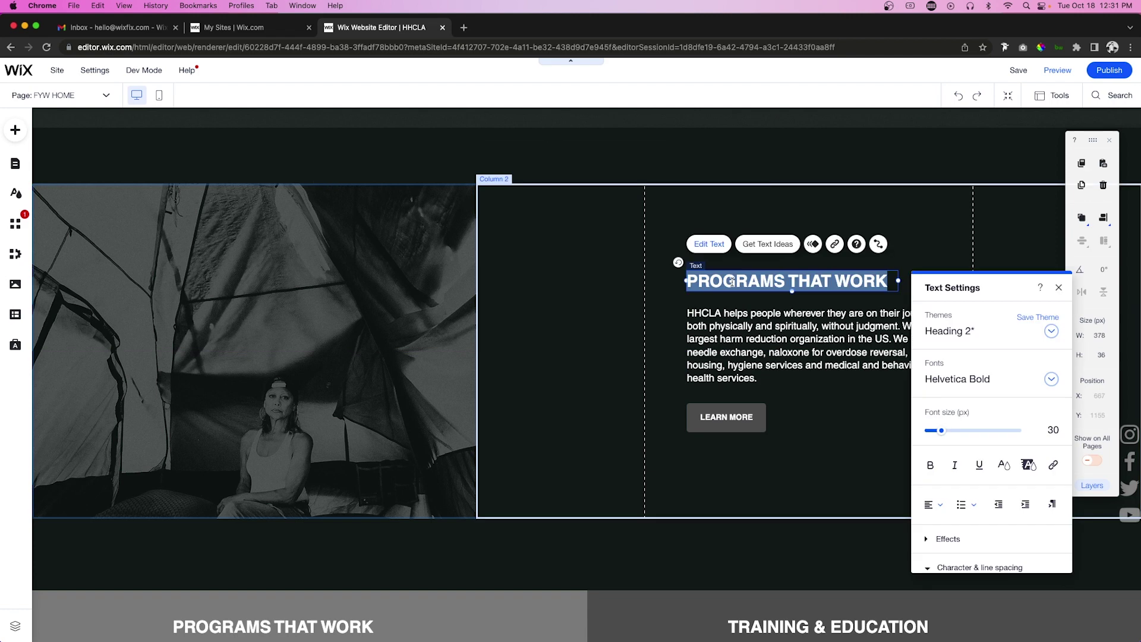
pyautogui.click(748, 338)
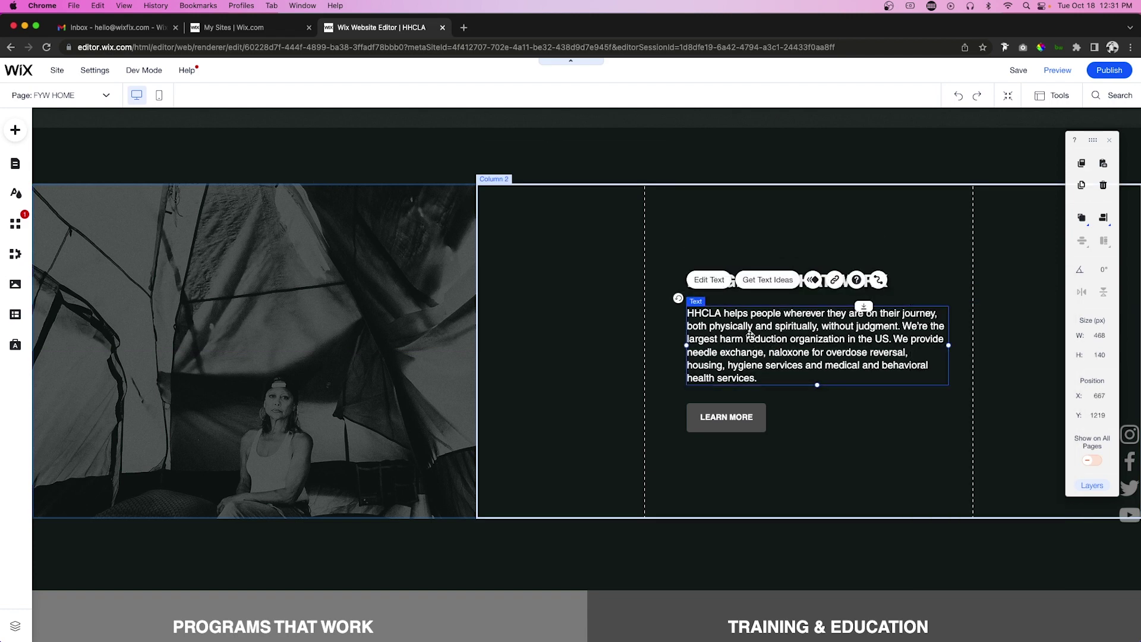
pyautogui.click(706, 286)
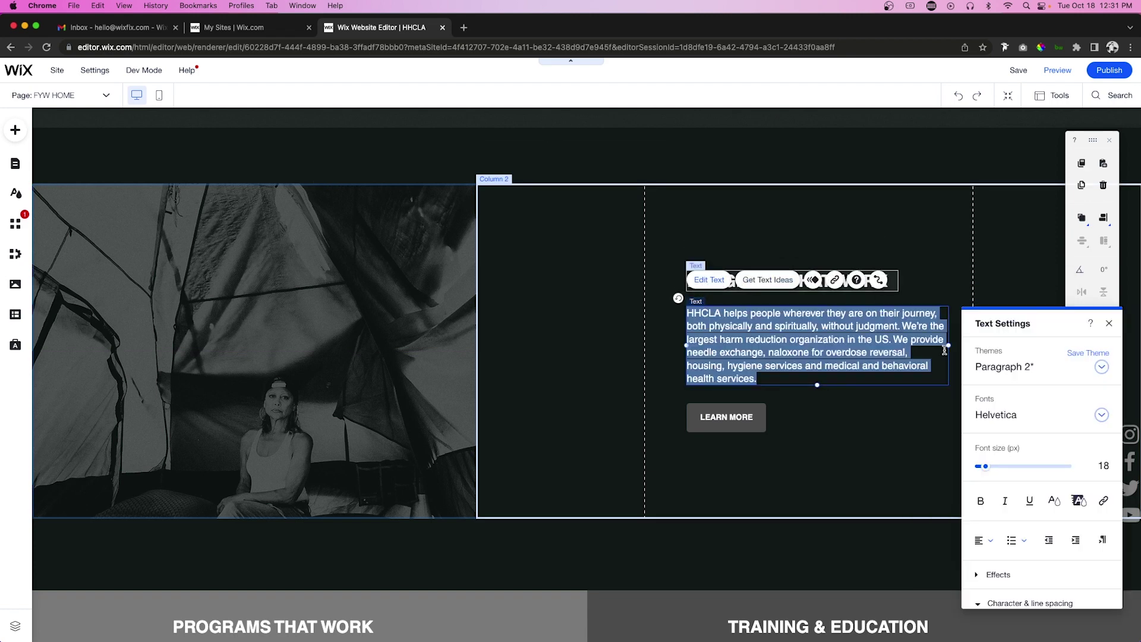
pyautogui.click(1053, 501)
pyautogui.click(1021, 409)
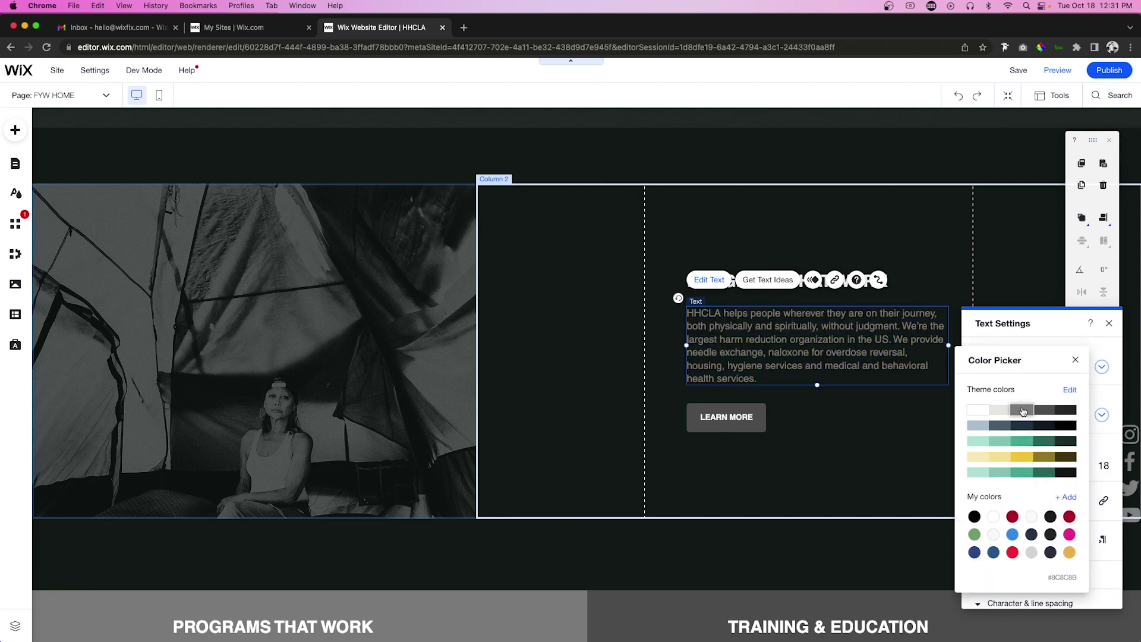
pyautogui.click(884, 417)
pyautogui.click(886, 419)
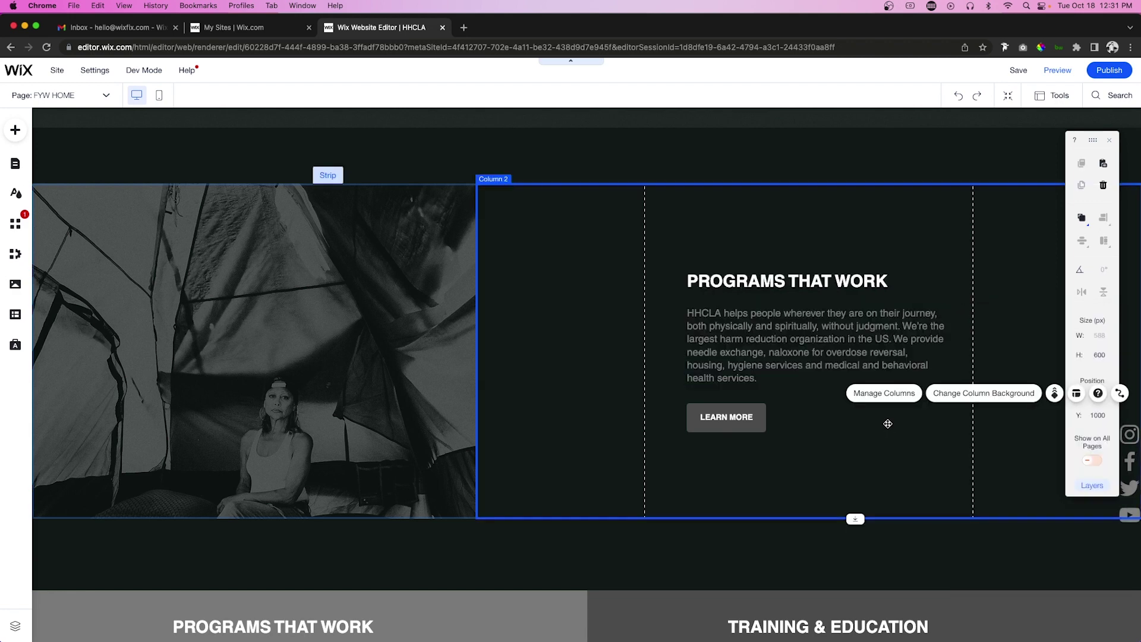
# Restyle the copied LEARN MORE button with the saved white design that has green text
pyautogui.click(746, 410)
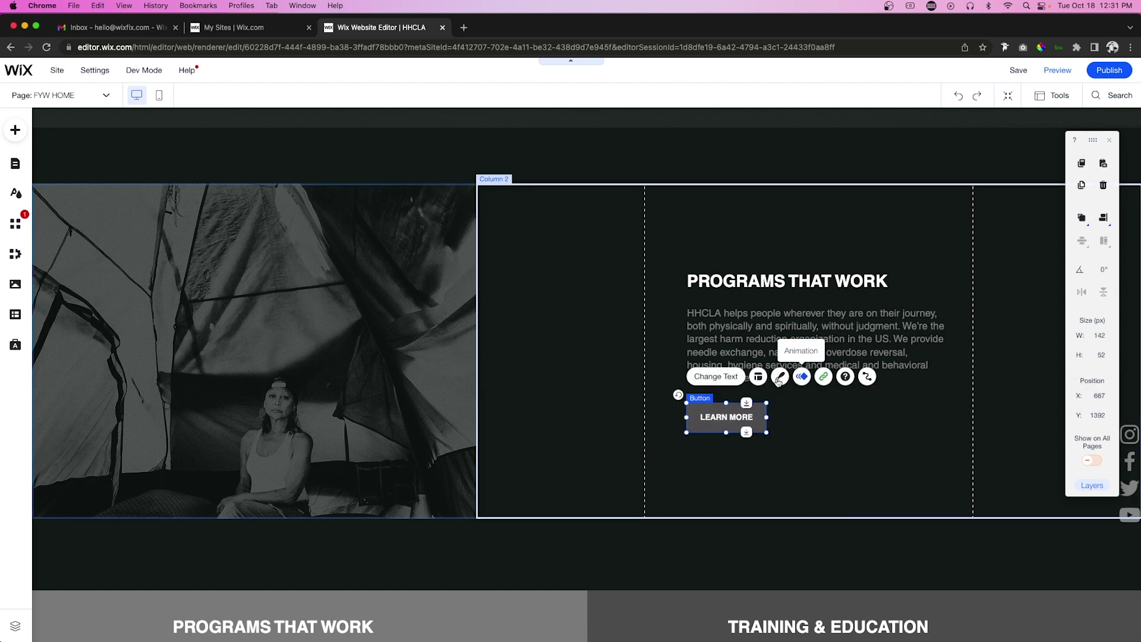
pyautogui.click(780, 377)
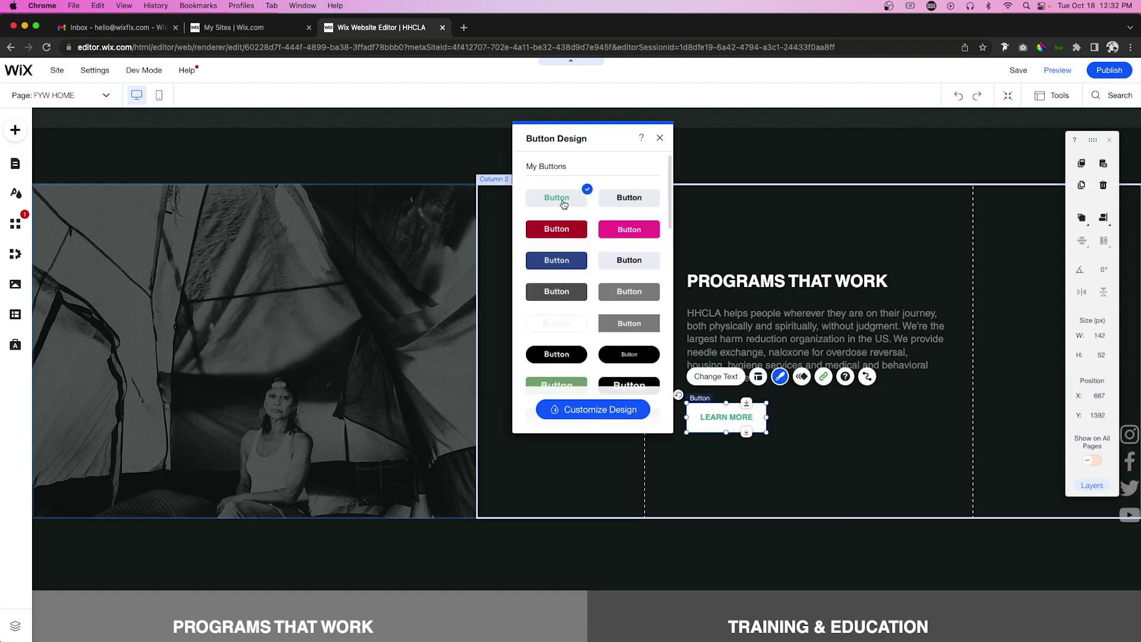
pyautogui.click(838, 244)
# Push the grey strips further down and duplicate the photo-and-text strip below the original at Y 1700
pyautogui.scroll(-1, 908, 249)
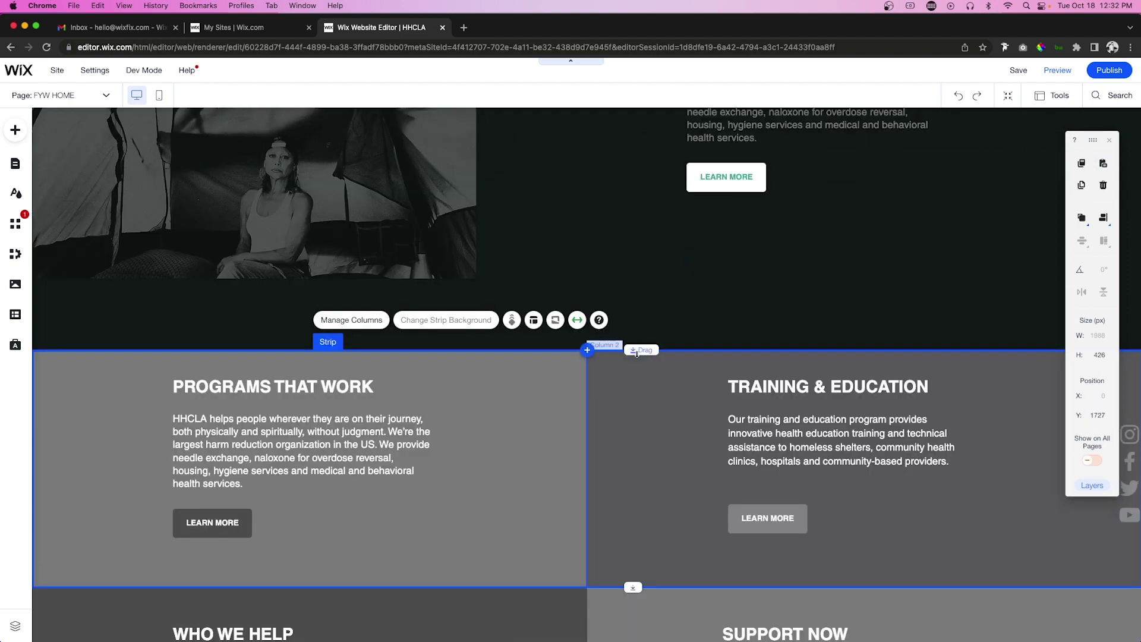
pyautogui.moveTo(633, 350); pyautogui.dragTo(630, 527)
pyautogui.scroll(-4, 631, 525)
pyautogui.click(553, 341)
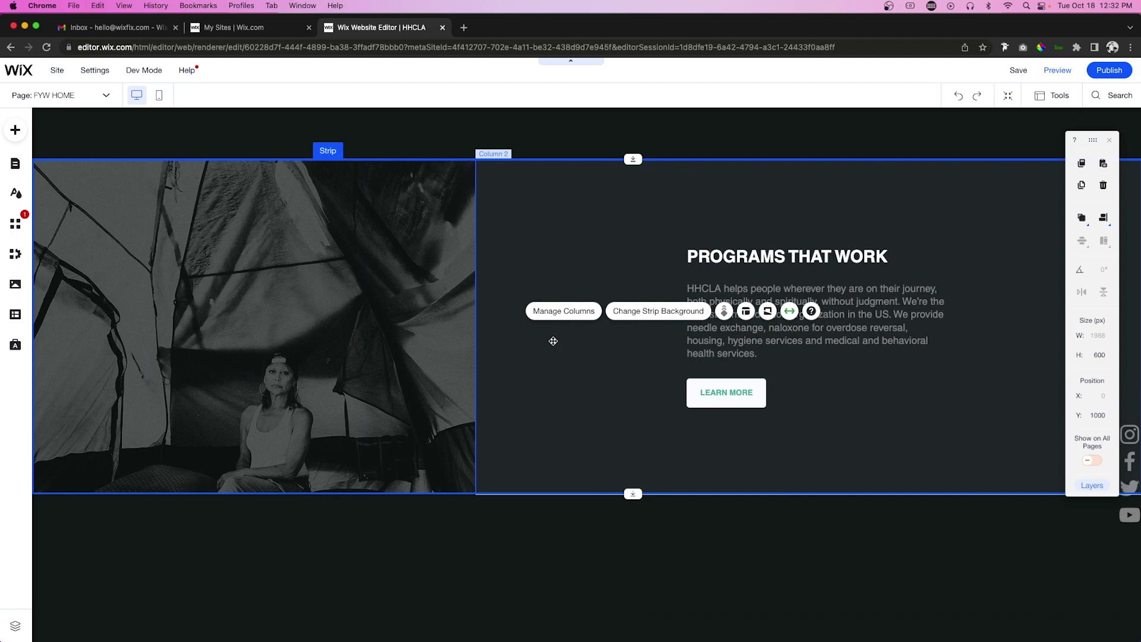
pyautogui.moveTo(553, 341); pyautogui.dragTo(527, 265)
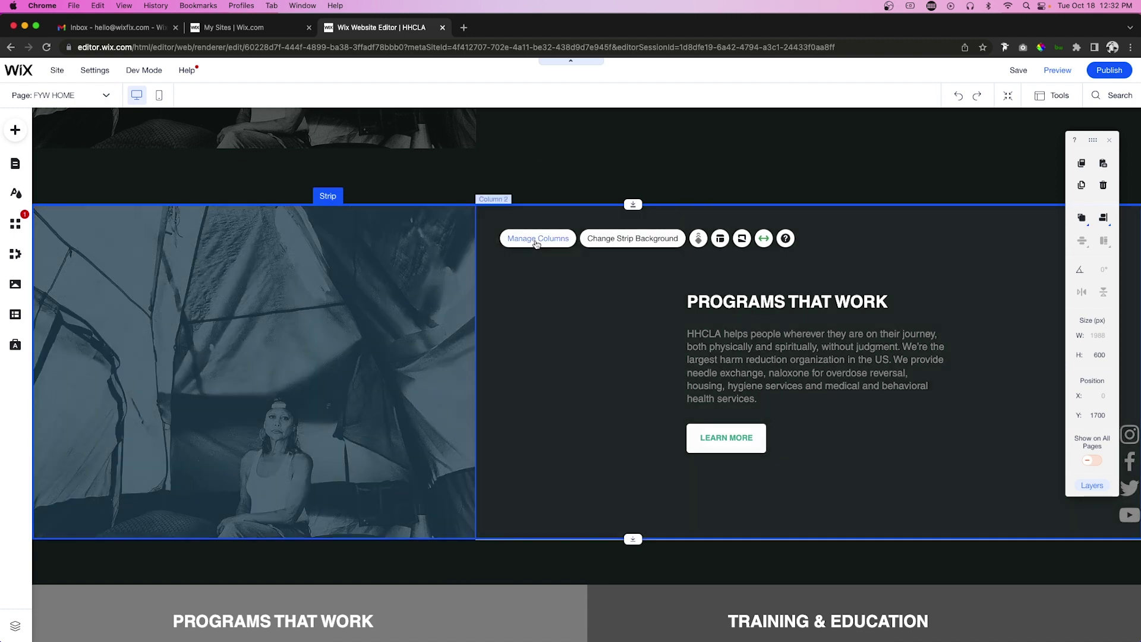
# Move the duplicated strip's photo column to the right of the text and set its background to the storefront photo at 30% opacity
pyautogui.click(537, 240)
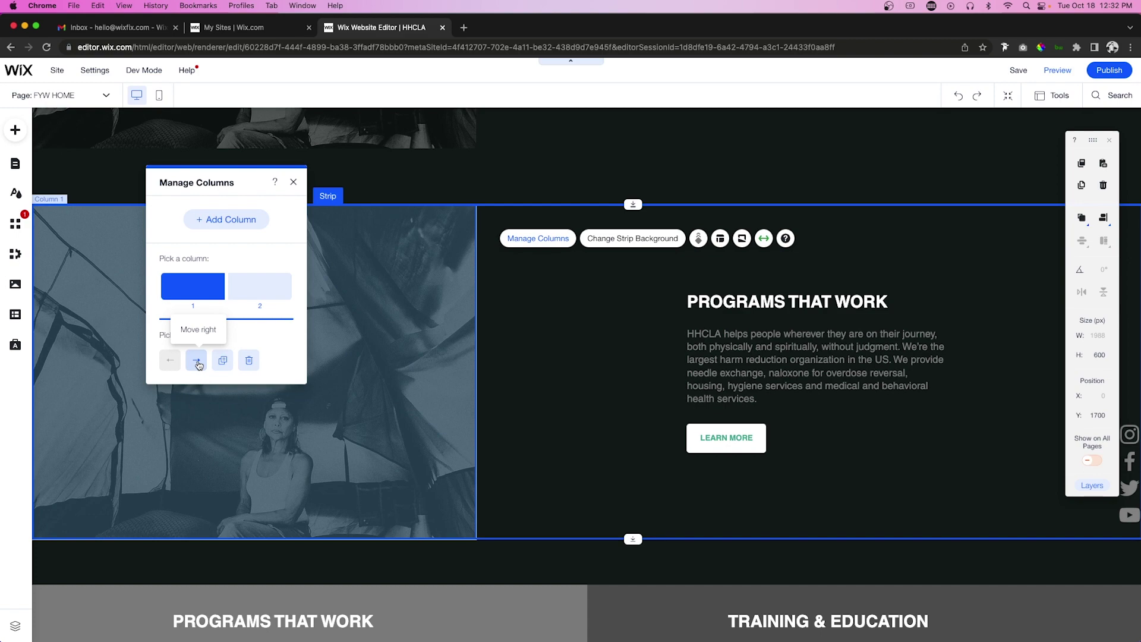
pyautogui.click(197, 361)
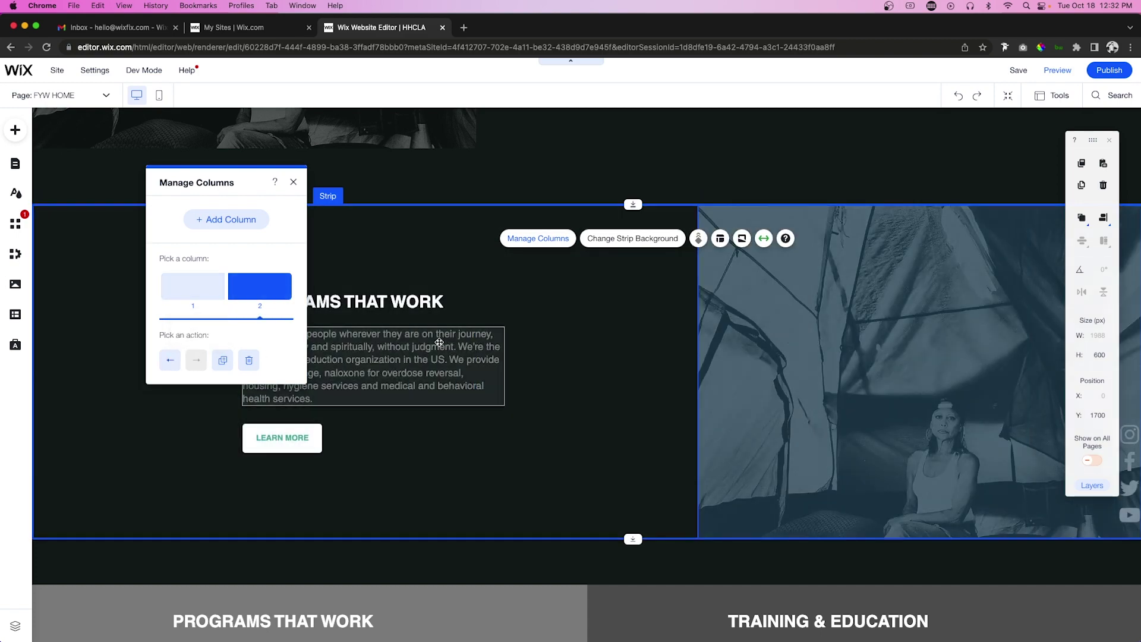
pyautogui.click(944, 332)
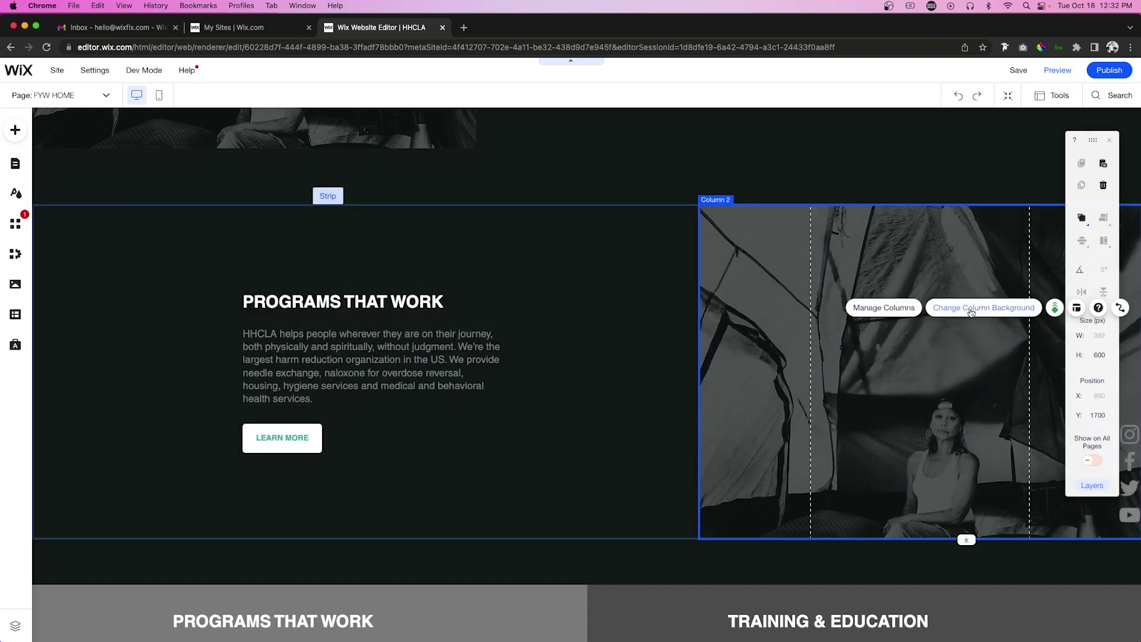
pyautogui.click(971, 307)
pyautogui.click(578, 278)
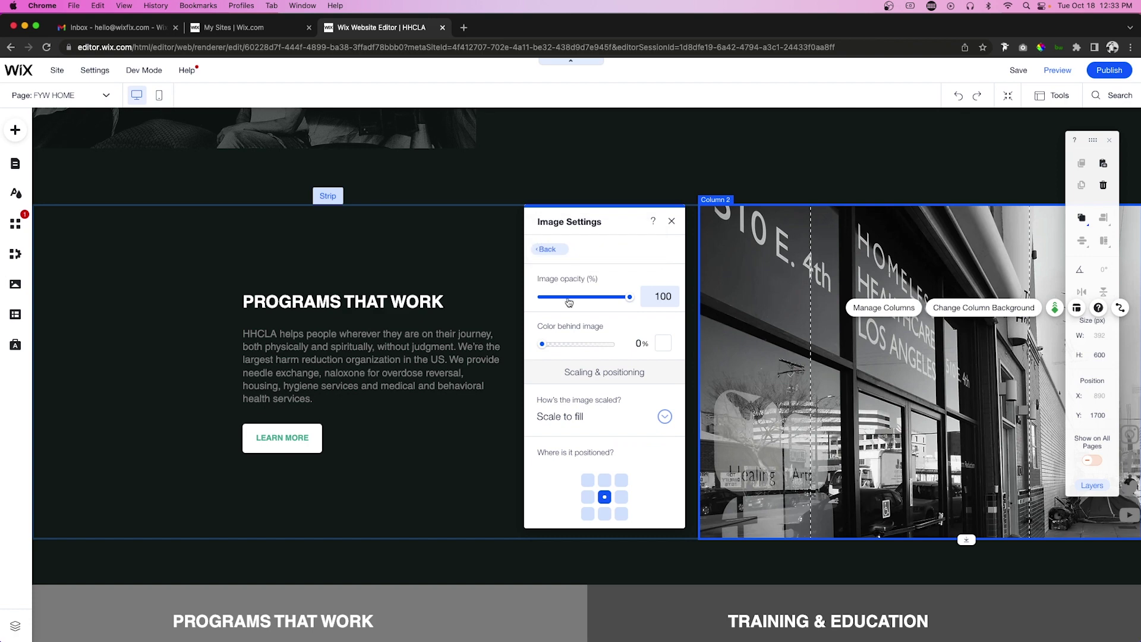
pyautogui.click(565, 298)
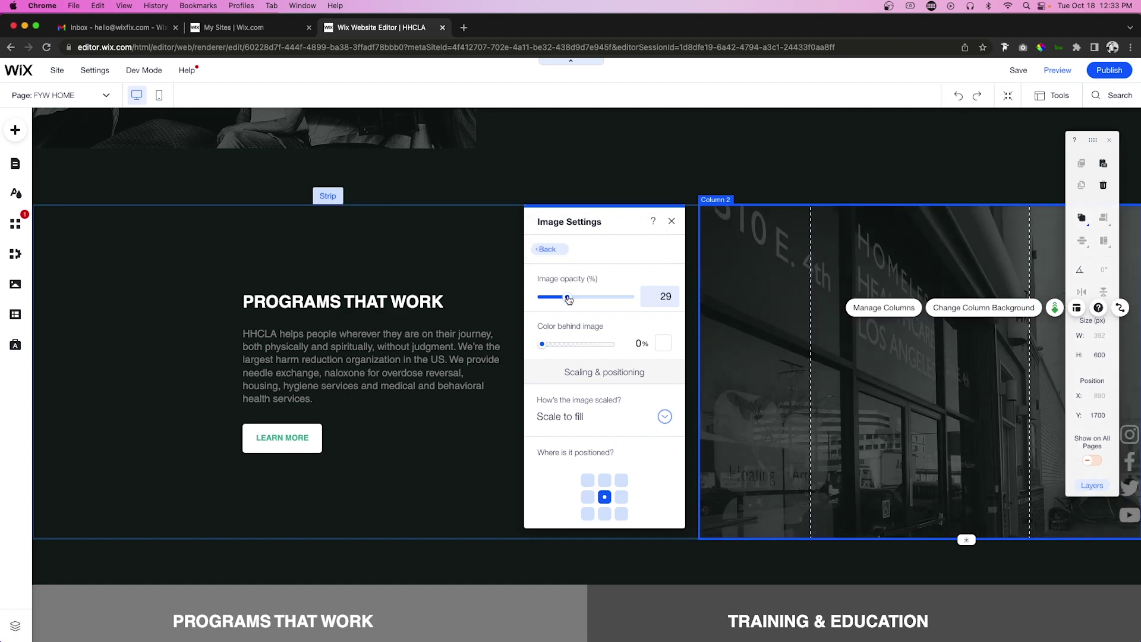
# Replace the duplicated strip's heading with the TRAINING & EDUCATION heading text copied from the grey strip
pyautogui.scroll(-3, 772, 386)
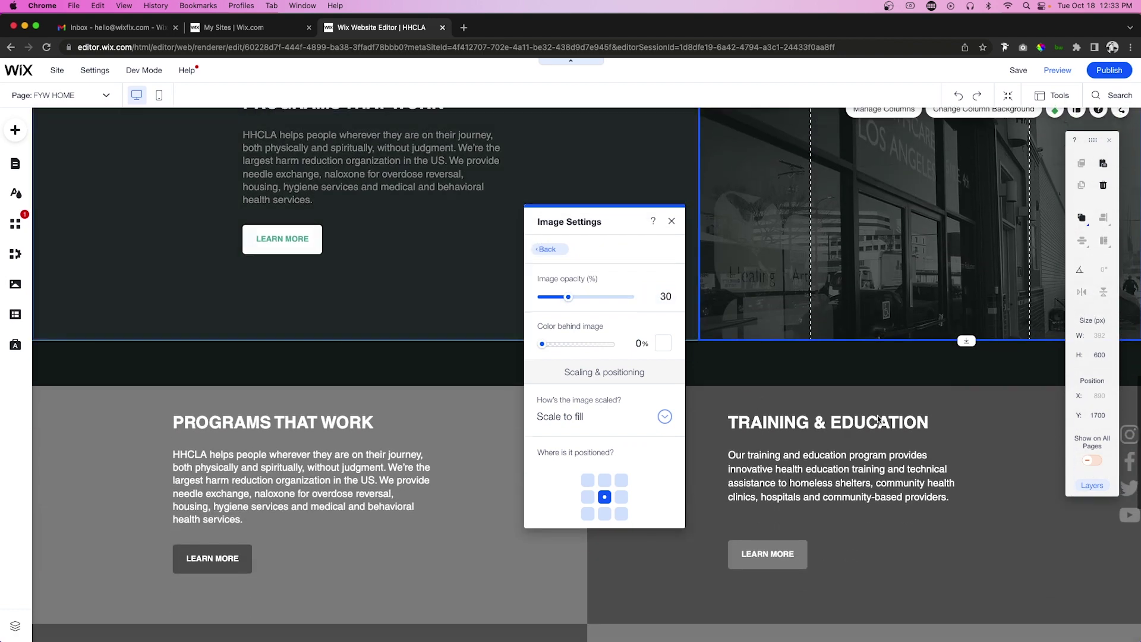
pyautogui.click(857, 425)
pyautogui.doubleClick(858, 425)
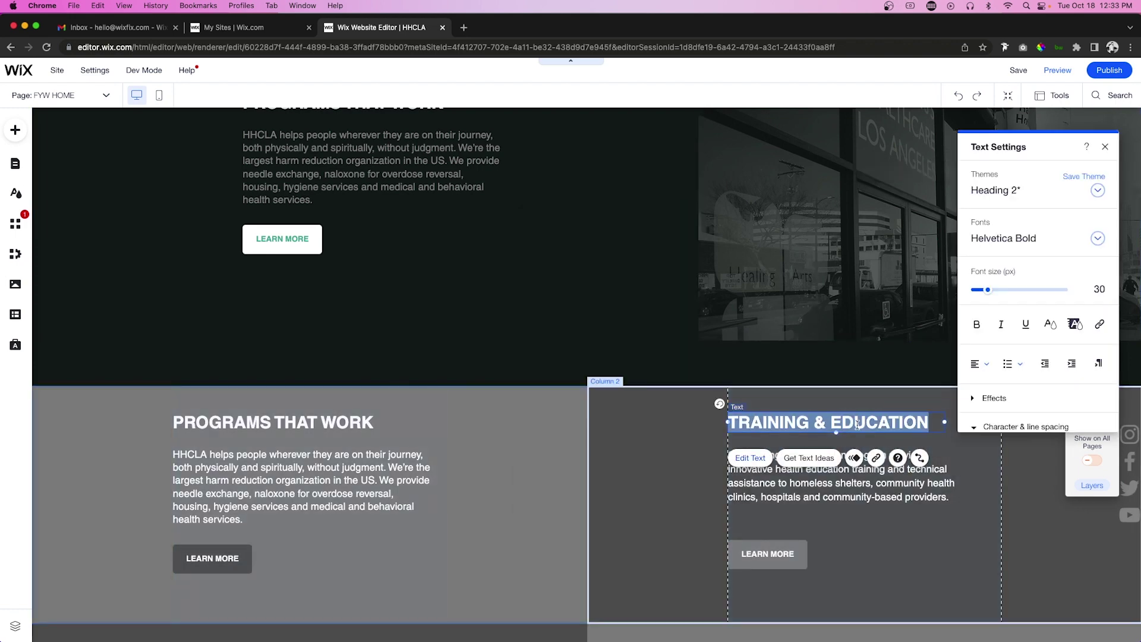
pyautogui.press('super+c')
pyautogui.scroll(5, 390, 328)
pyautogui.doubleClick(303, 230)
pyautogui.press('super+v')
# Replace the paragraph under the new TRAINING & EDUCATION heading with the training paragraph copied from the grey strip
pyautogui.scroll(-2, 837, 461)
pyautogui.click(799, 491)
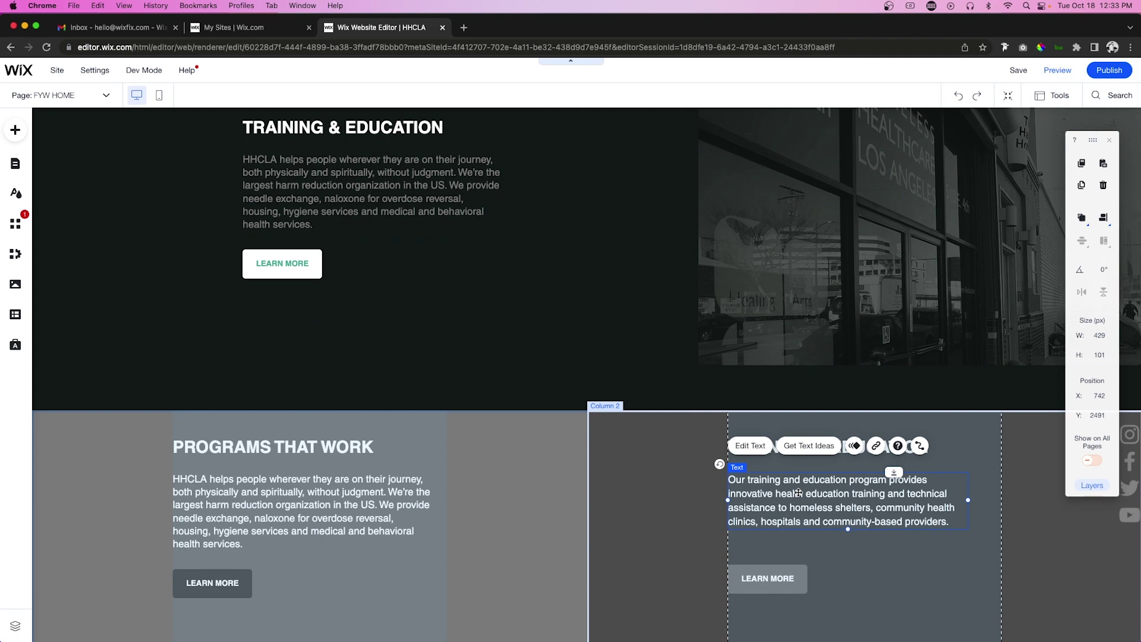
pyautogui.doubleClick(798, 491)
pyautogui.press('super+c')
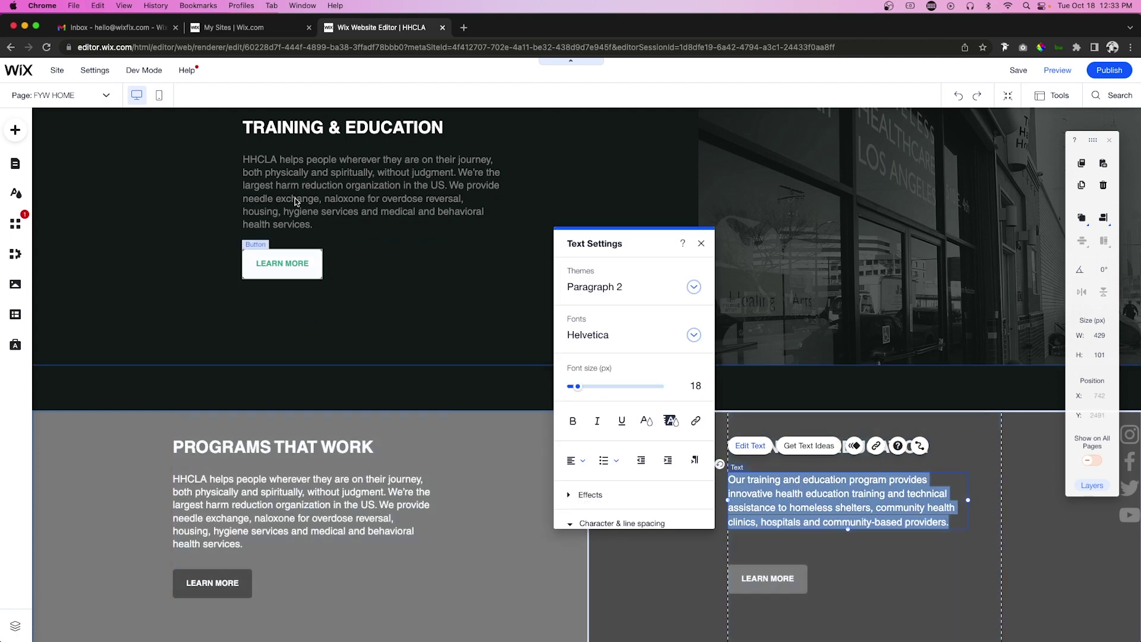
pyautogui.scroll(2, 475, 357)
pyautogui.doubleClick(332, 273)
pyautogui.press('super+v')
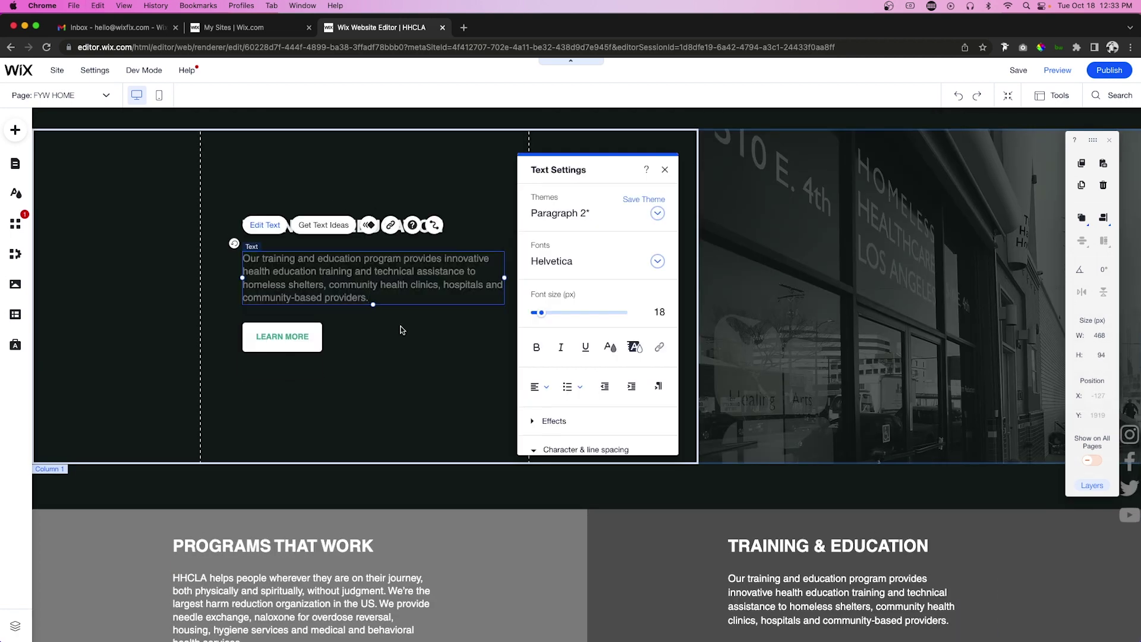
# Group the Training & Education heading, paragraph and LEARN MORE button, and align the group to the vertical middle of its column
pyautogui.click(403, 222)
pyautogui.keyDown('shift'); pyautogui.click(405, 270); pyautogui.keyUp('shift')
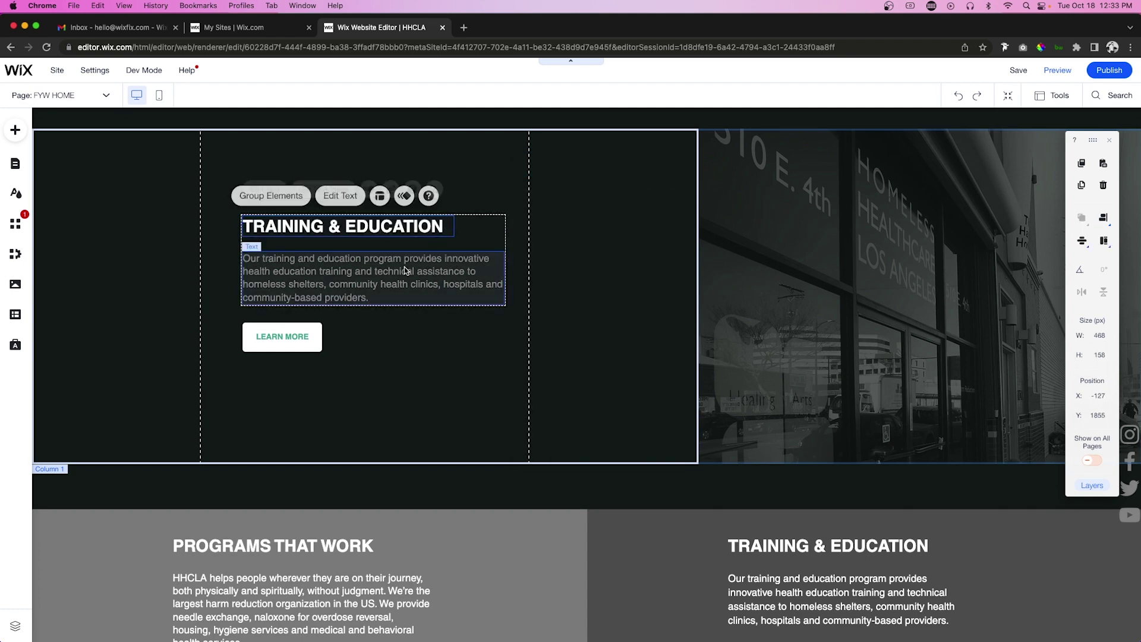
pyautogui.keyDown('shift'); pyautogui.click(289, 345); pyautogui.keyUp('shift')
pyautogui.click(277, 195)
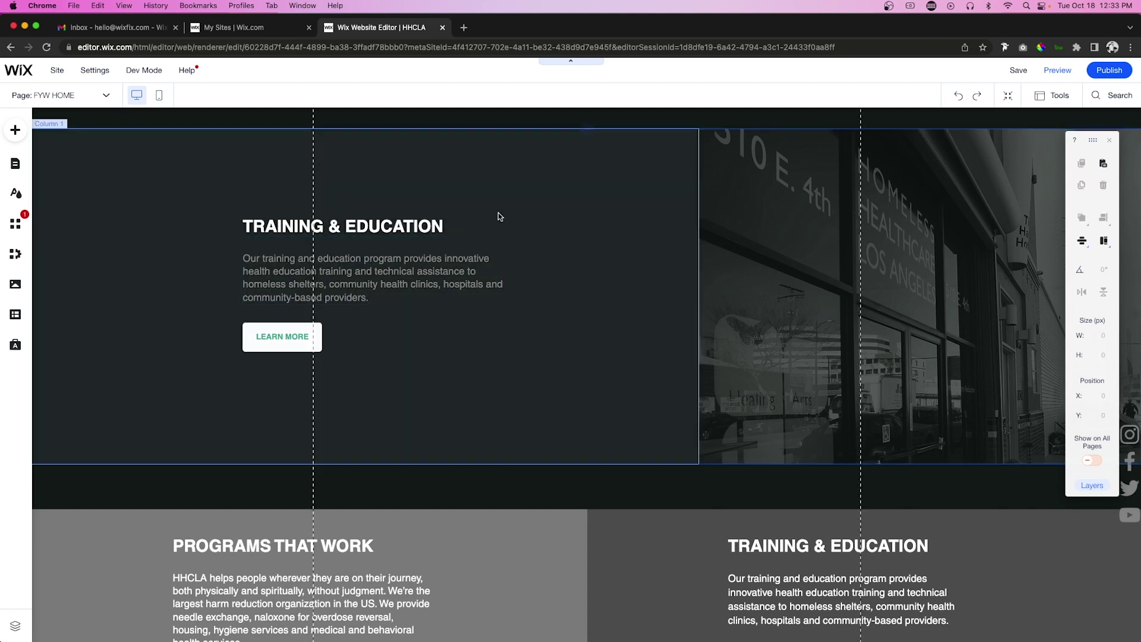
pyautogui.scroll(1, 317, 329)
pyautogui.click(1101, 218)
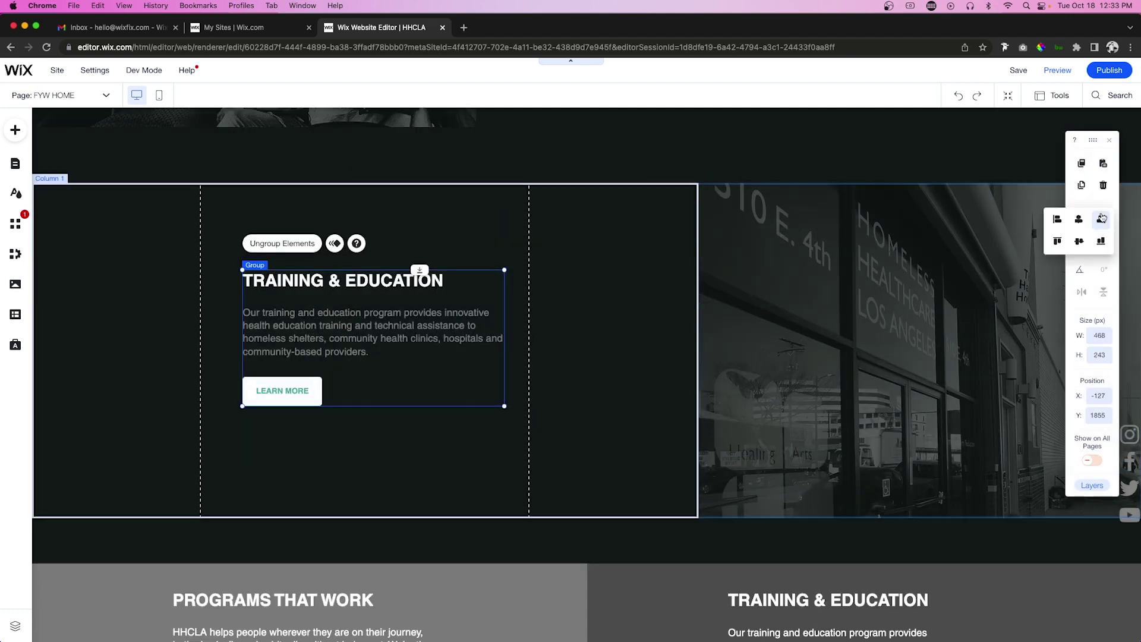
pyautogui.click(1081, 241)
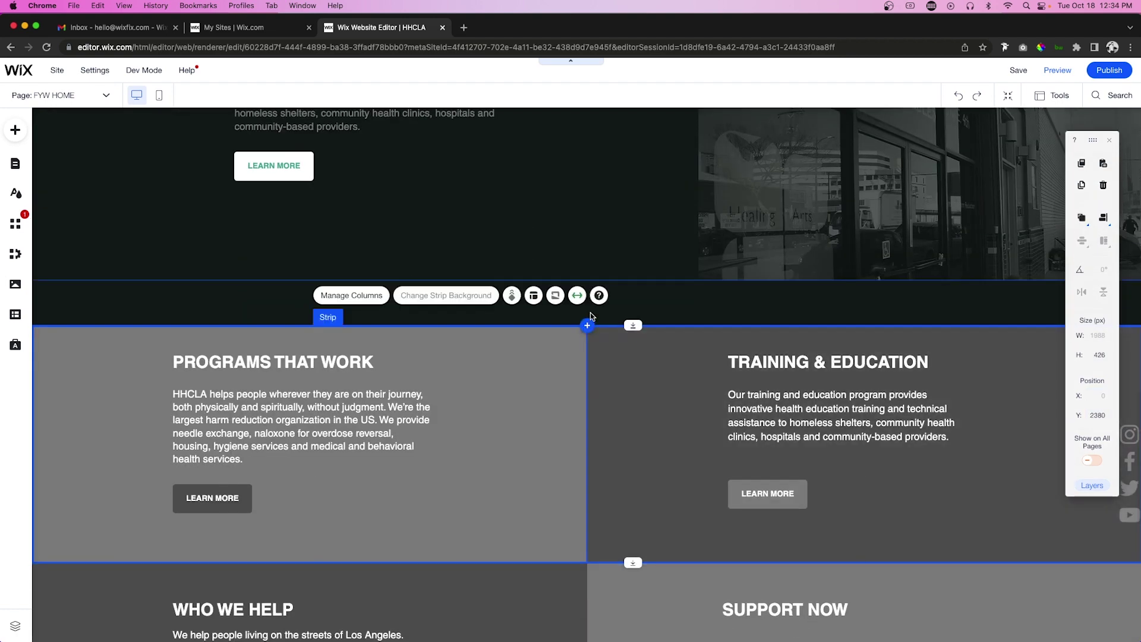
# Remove the grey Programs and Training strip and move the grey Who We Help and Support Now strip further down the page
pyautogui.click(589, 315)
pyautogui.click(615, 380)
pyautogui.scroll(-4, 615, 380)
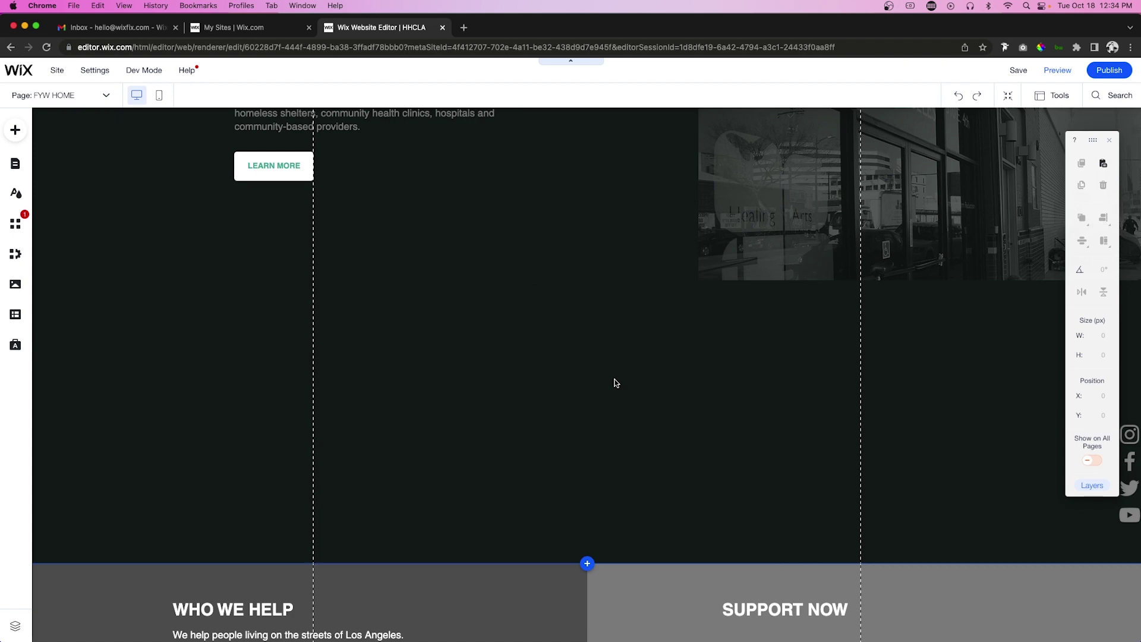
pyautogui.click(623, 386)
pyautogui.moveTo(631, 324); pyautogui.dragTo(586, 640)
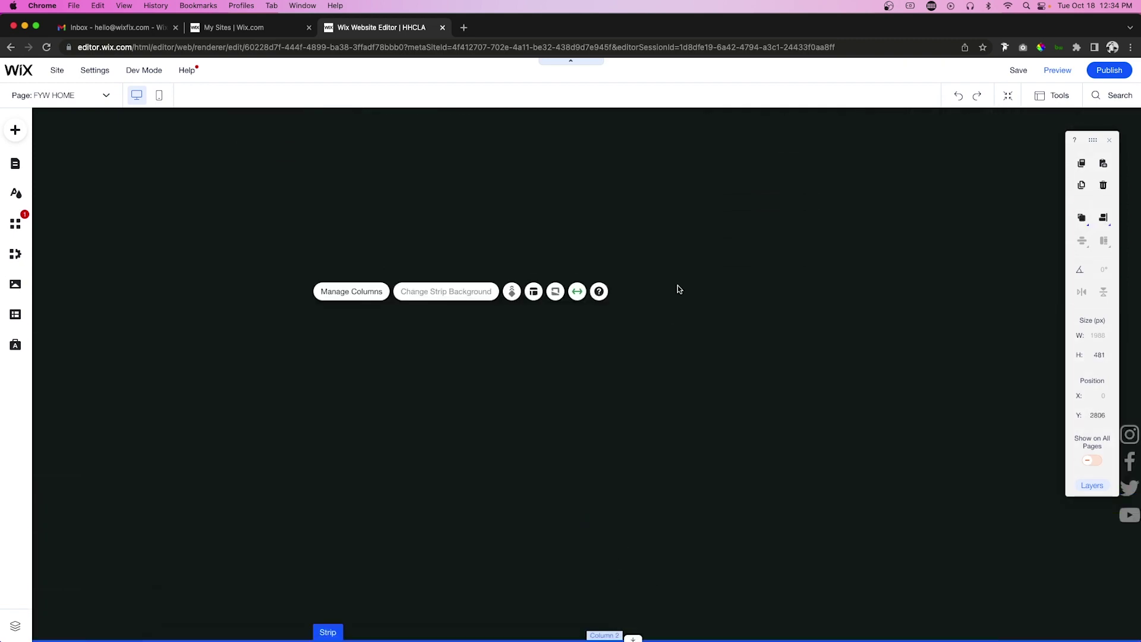
# Duplicate the Programs That Work strip and place the copy below the Training & Education strip at Y 2400
pyautogui.scroll(10, 678, 285)
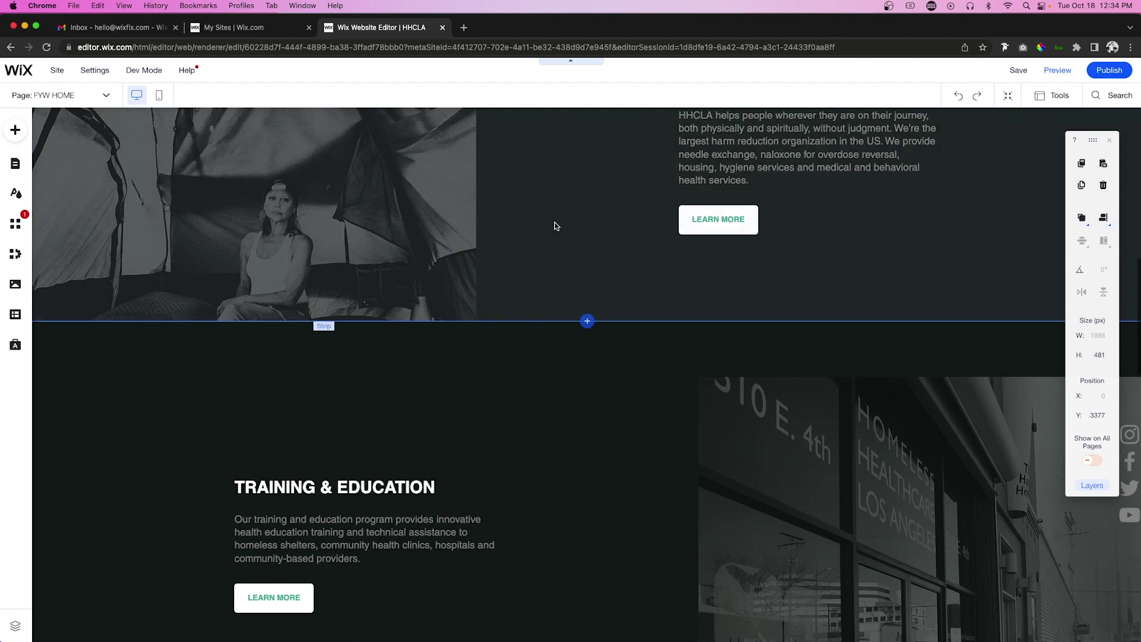
pyautogui.click(556, 222)
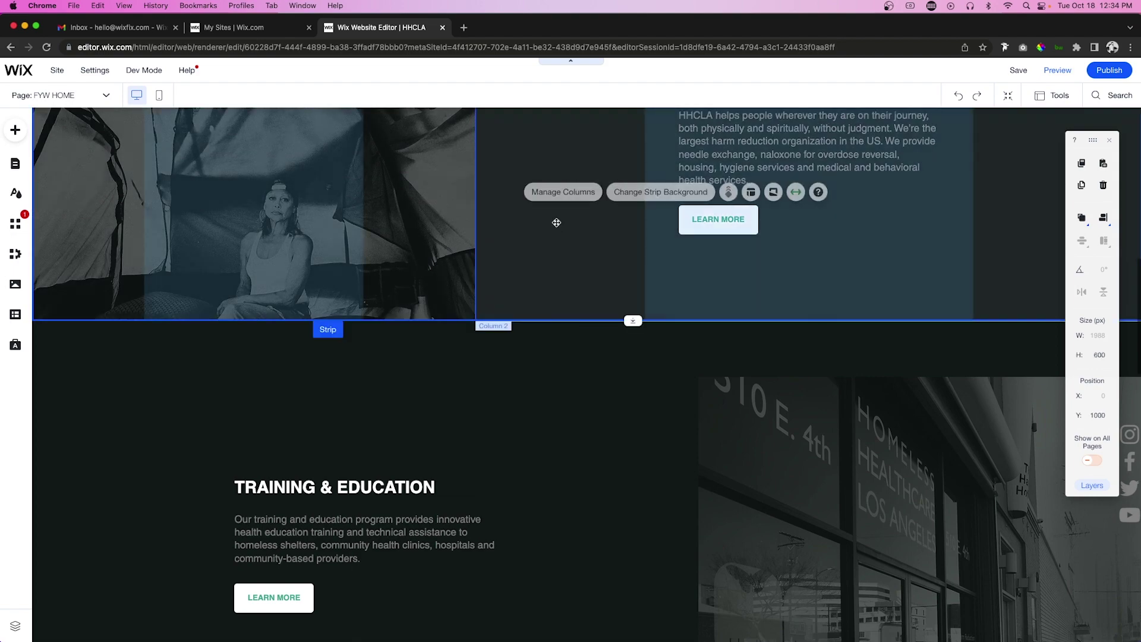
pyautogui.moveTo(556, 223); pyautogui.dragTo(534, 501)
pyautogui.scroll(-4, 533, 500)
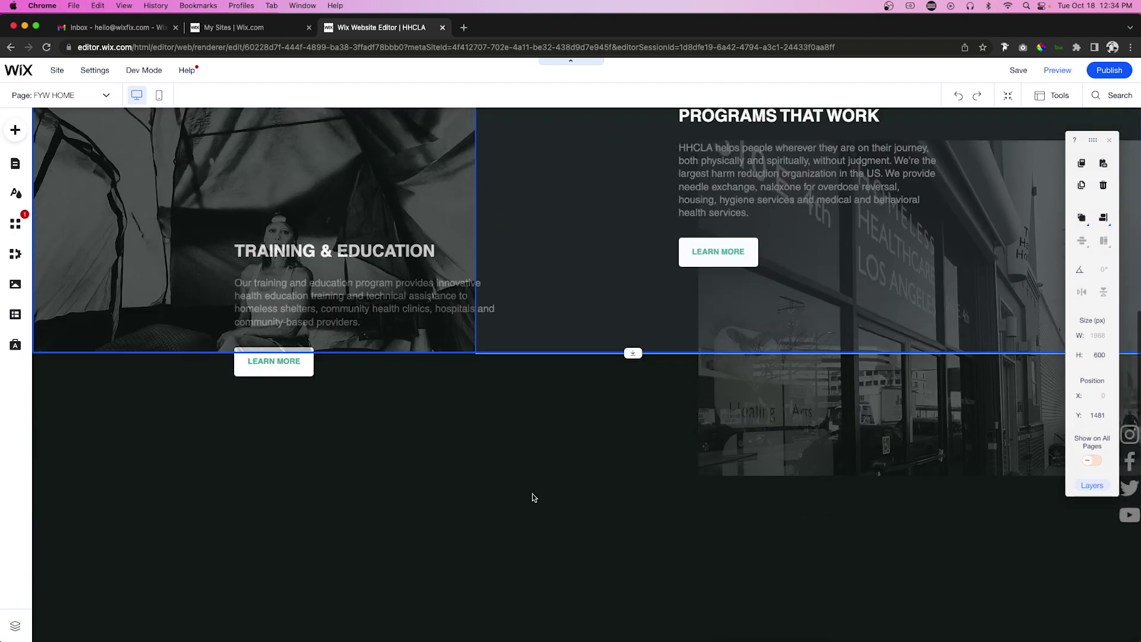
pyautogui.moveTo(547, 155); pyautogui.dragTo(530, 546)
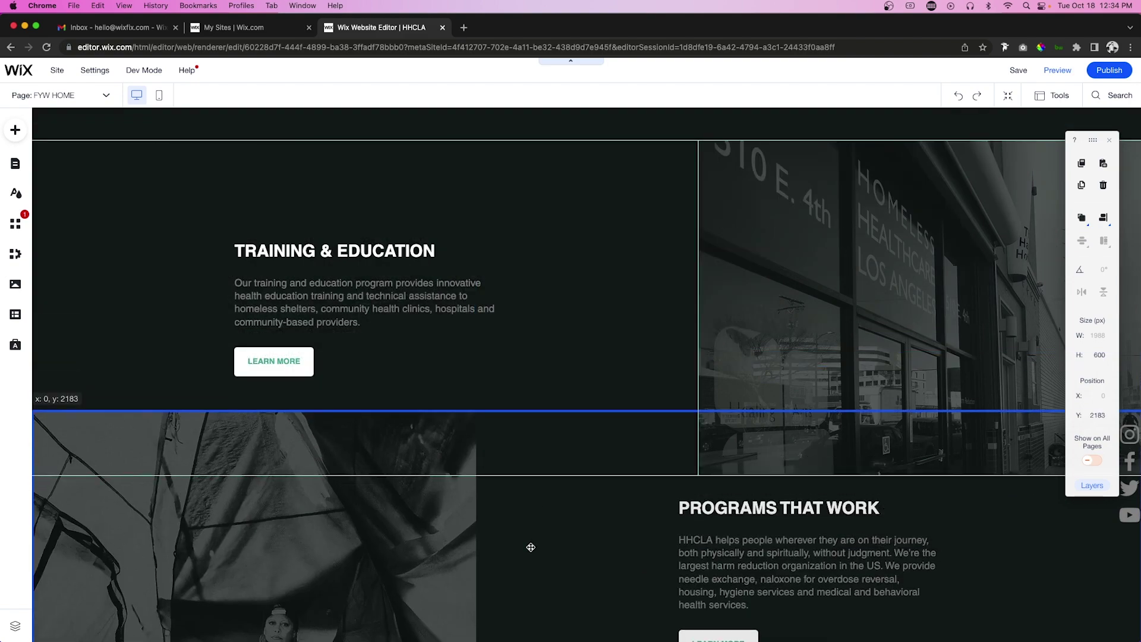
pyautogui.scroll(-4, 530, 546)
pyautogui.moveTo(545, 333); pyautogui.dragTo(543, 398)
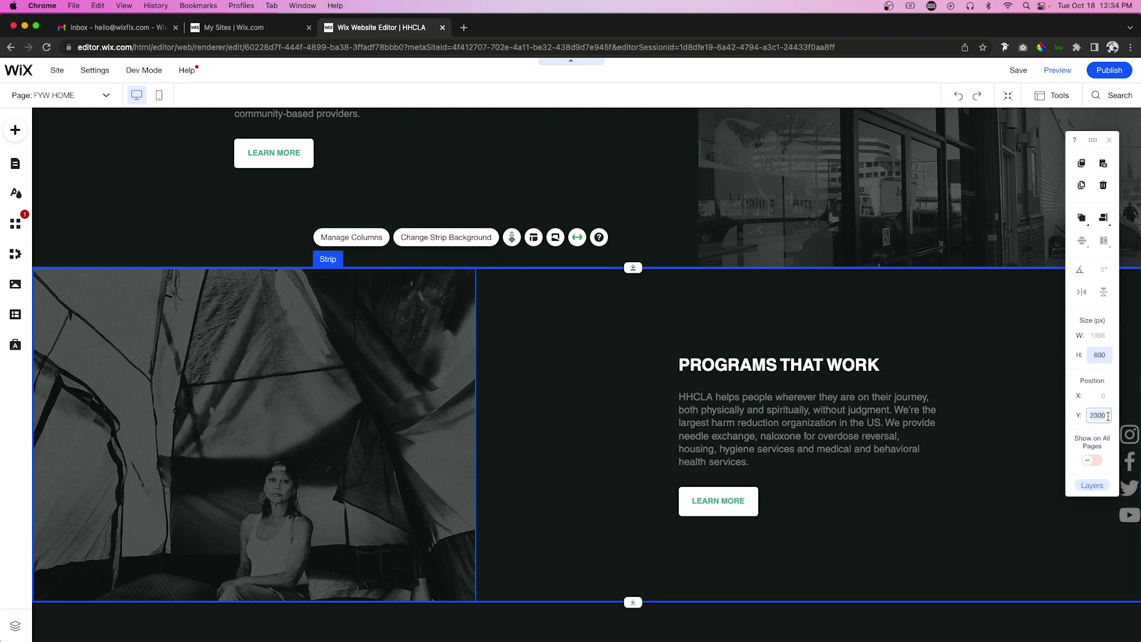
pyautogui.press('Return')
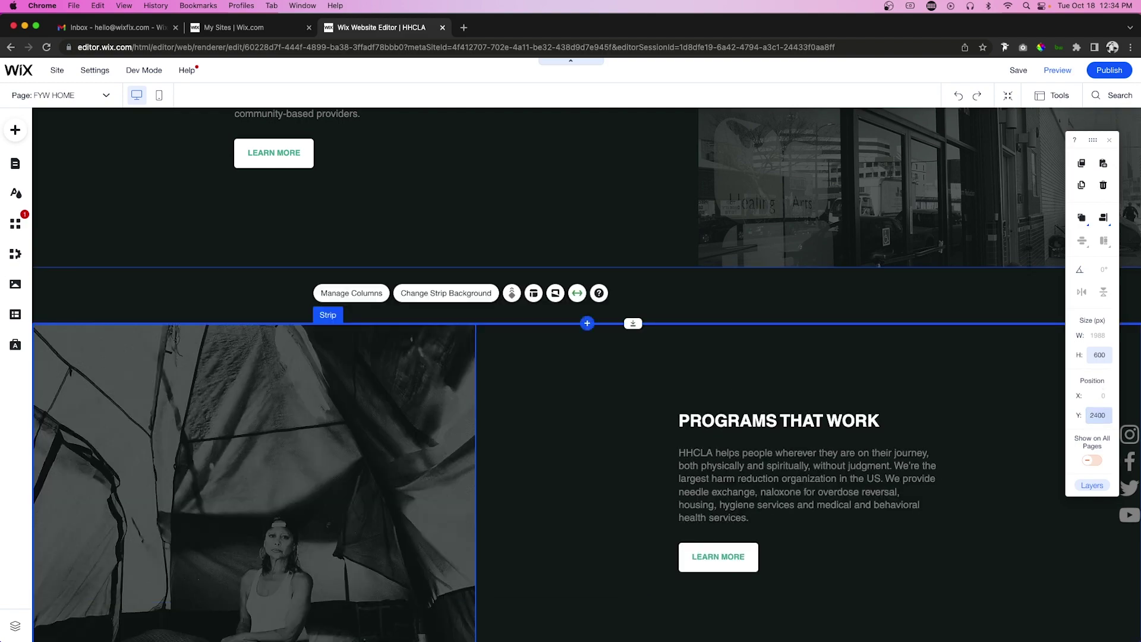
# Replace the copied strip's tent photo with the photo of the man by the shutter and set its opacity to 30%
pyautogui.scroll(-3, 362, 238)
pyautogui.click(363, 237)
pyautogui.click(360, 236)
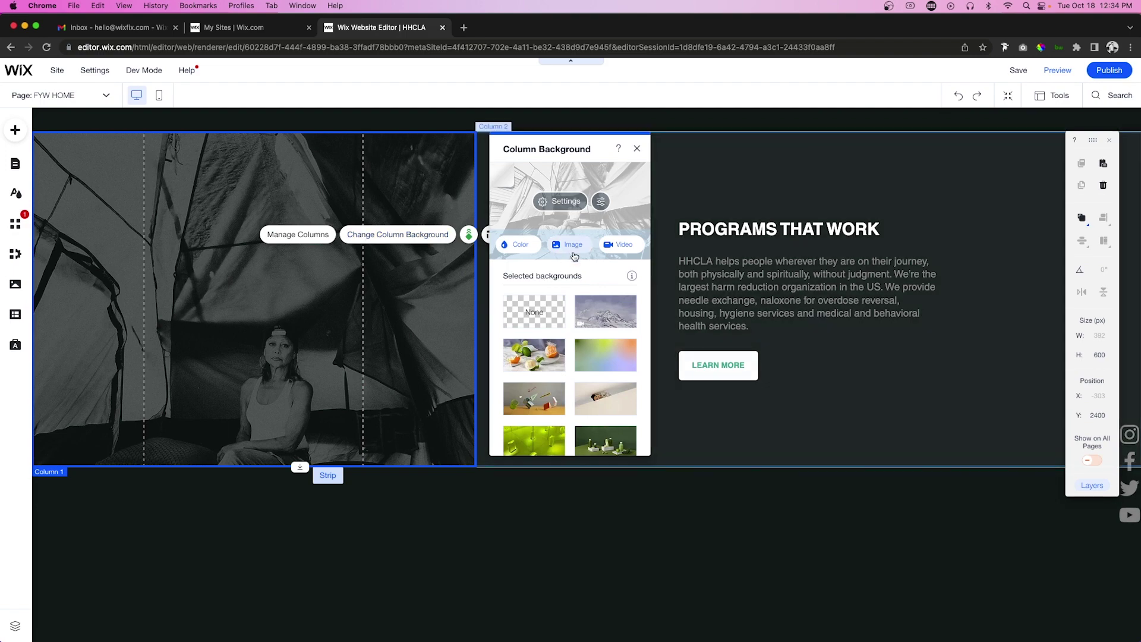
pyautogui.click(570, 244)
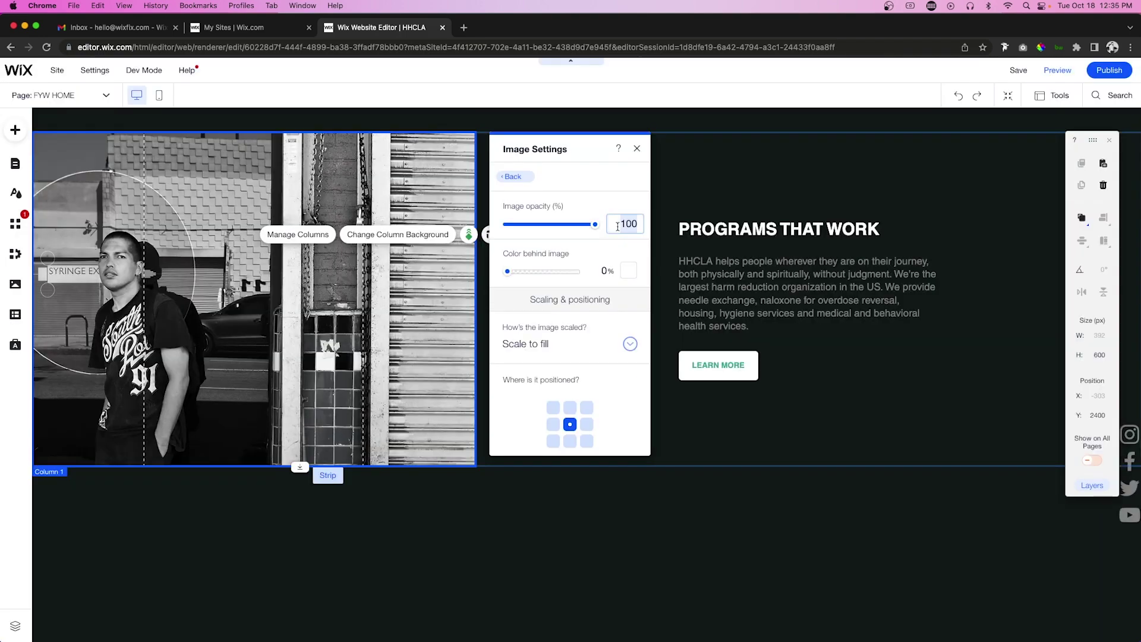
pyautogui.write('30')
# Replace the copied strip's heading and paragraph with the WHO WE HELP text from the grey strip, and align the text group to middle
pyautogui.scroll(-6, 298, 446)
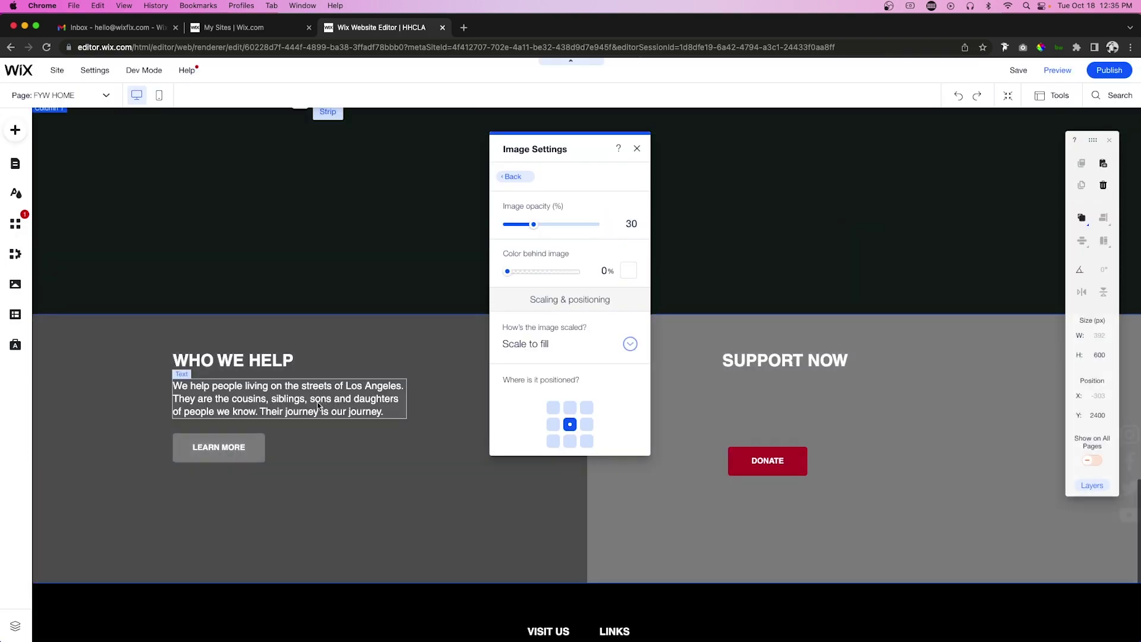
pyautogui.doubleClick(274, 361)
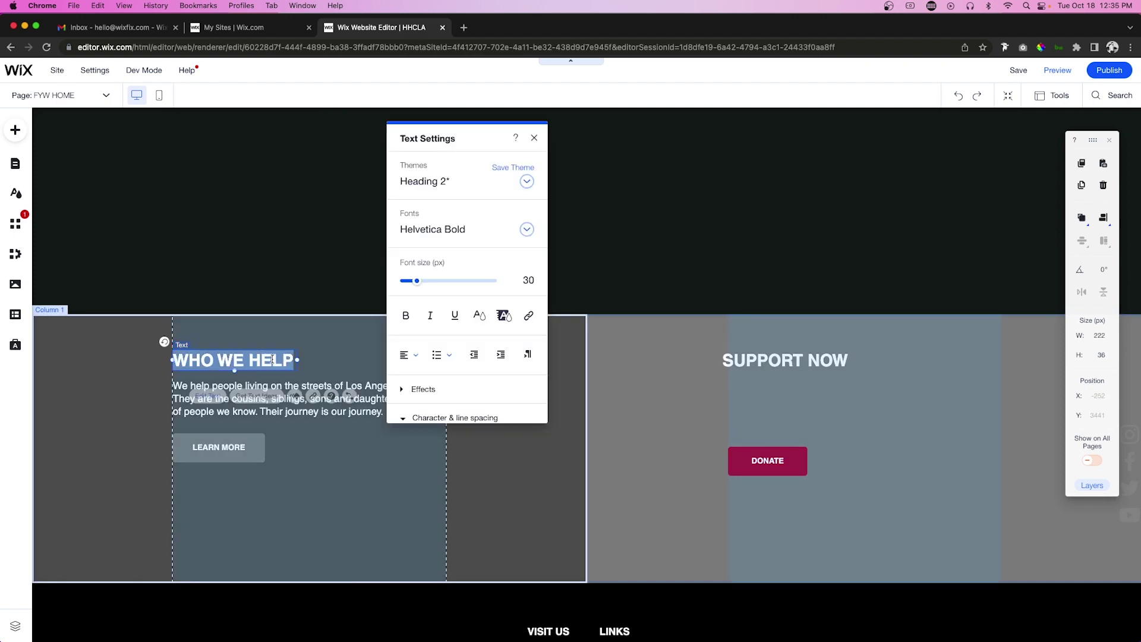
pyautogui.scroll(5, 272, 360)
pyautogui.click(778, 137)
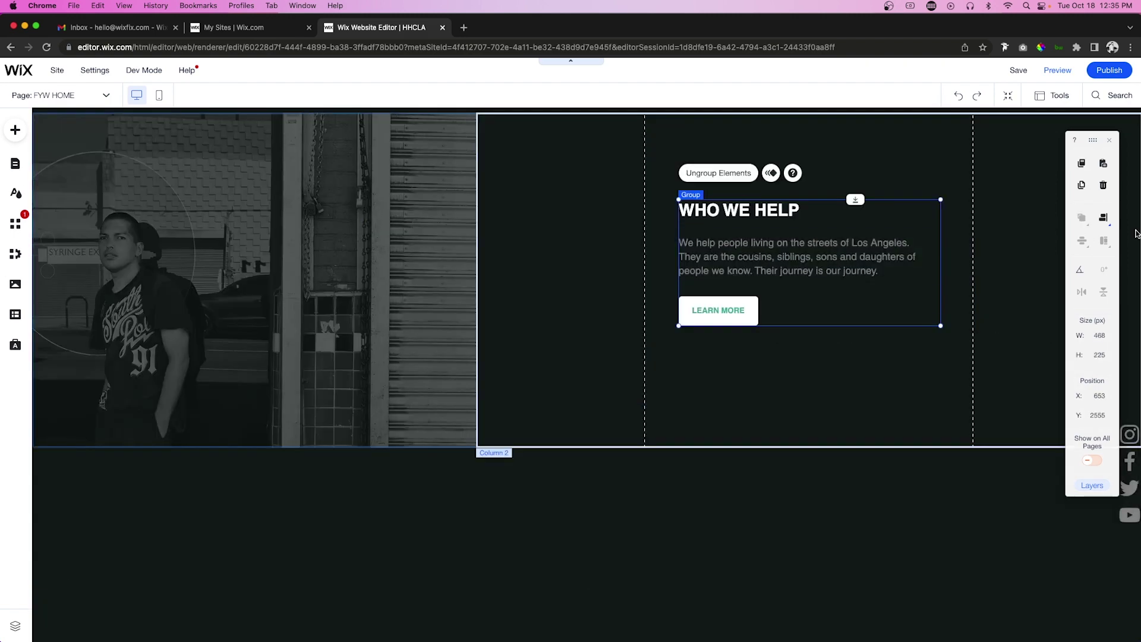
pyautogui.click(1082, 240)
pyautogui.click(1079, 241)
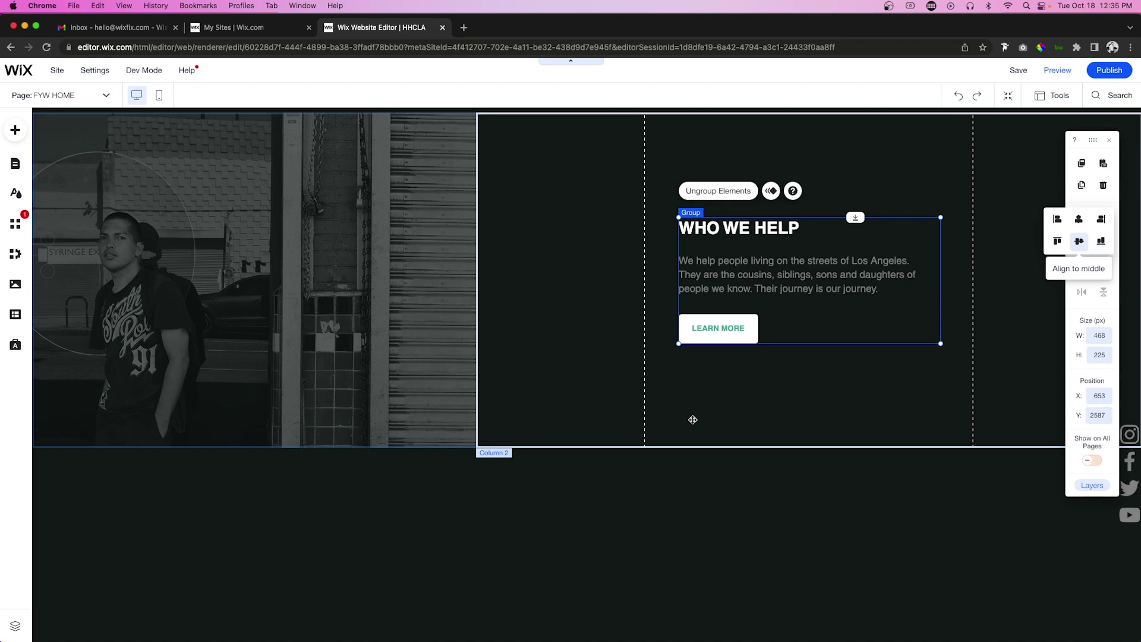
# Move the grey Who We Help and Support Now strip further down to about Y 4235
pyautogui.scroll(-7, 534, 490)
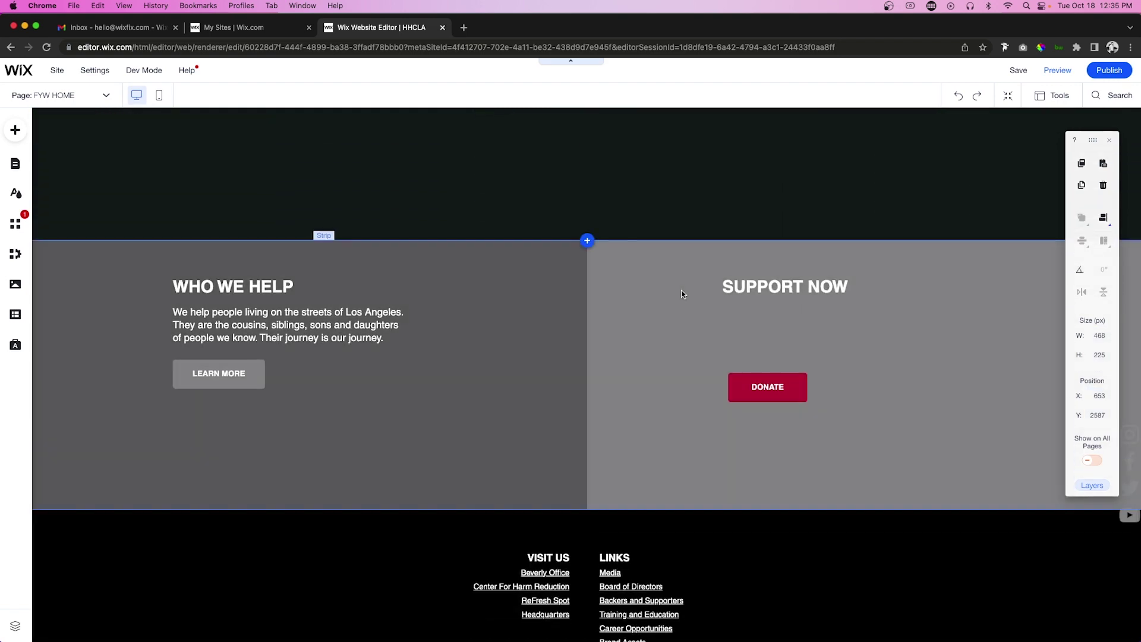
pyautogui.scroll(6, 681, 290)
pyautogui.scroll(-5, 681, 291)
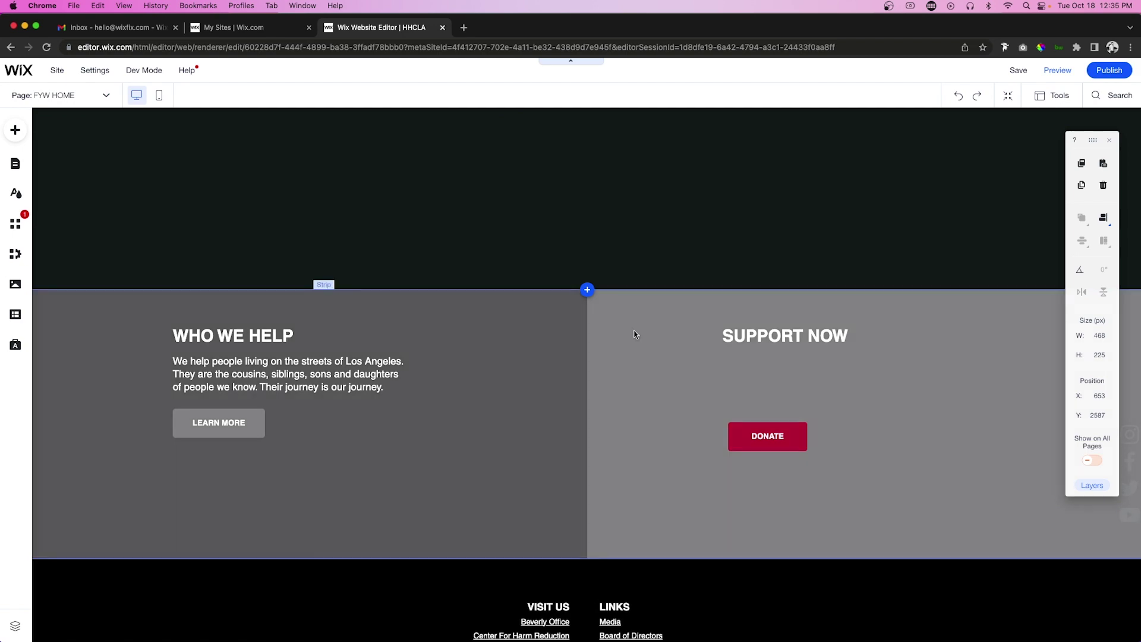
pyautogui.click(634, 333)
pyautogui.moveTo(639, 290); pyautogui.dragTo(618, 615)
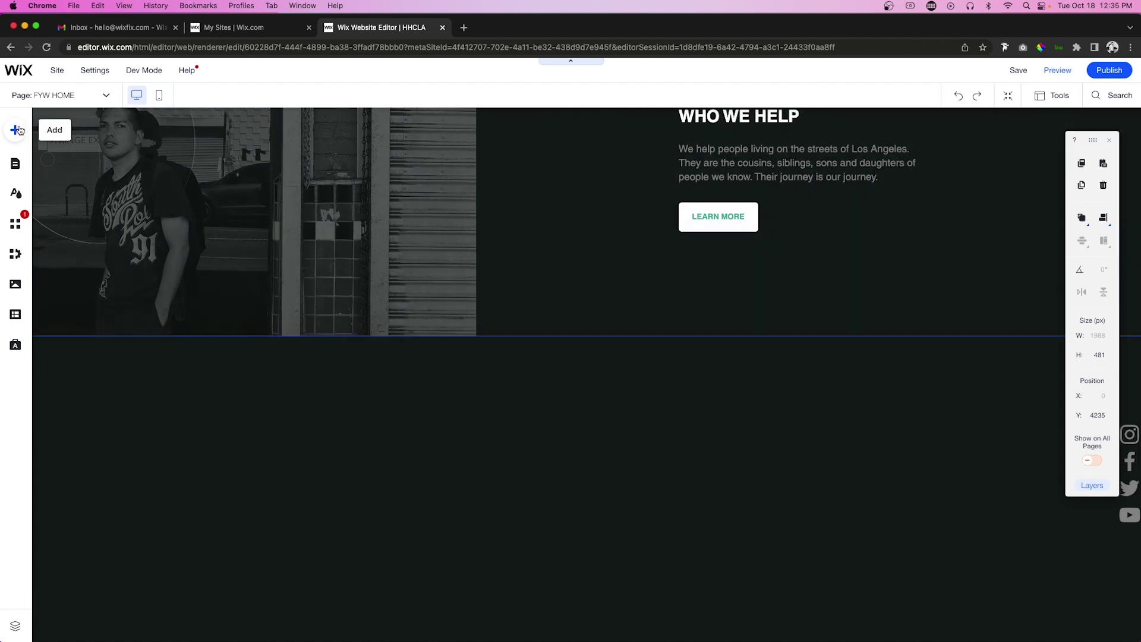
# Add a blank strip below the Who We Help photo strip and position it at Y 3100
pyautogui.click(16, 130)
pyautogui.click(293, 269)
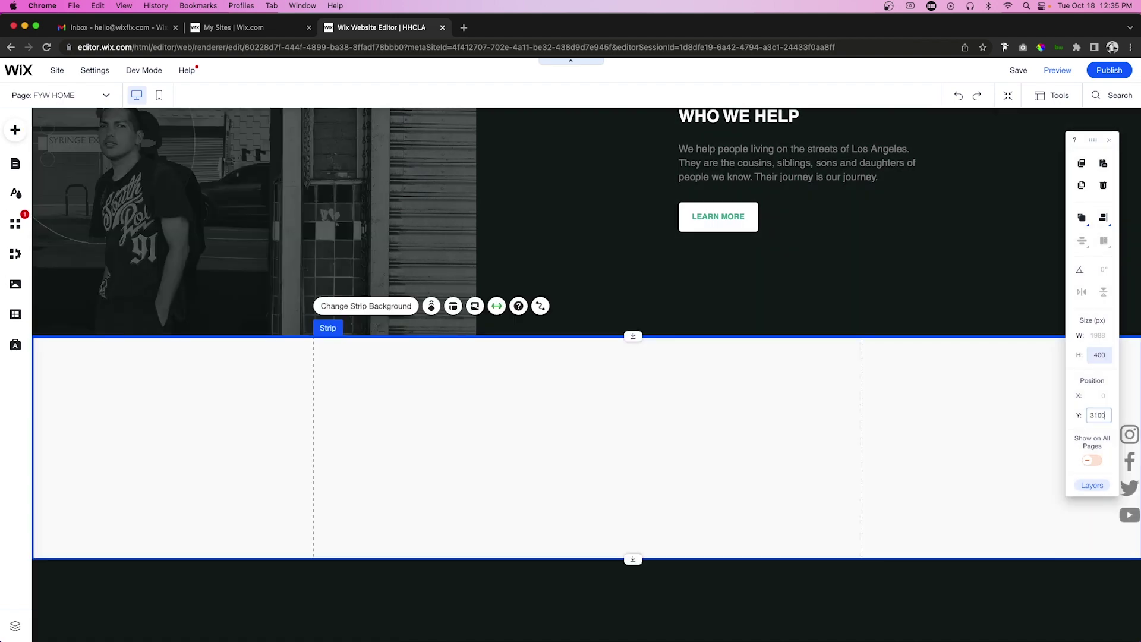
pyautogui.write('3100')
pyautogui.press('Return')
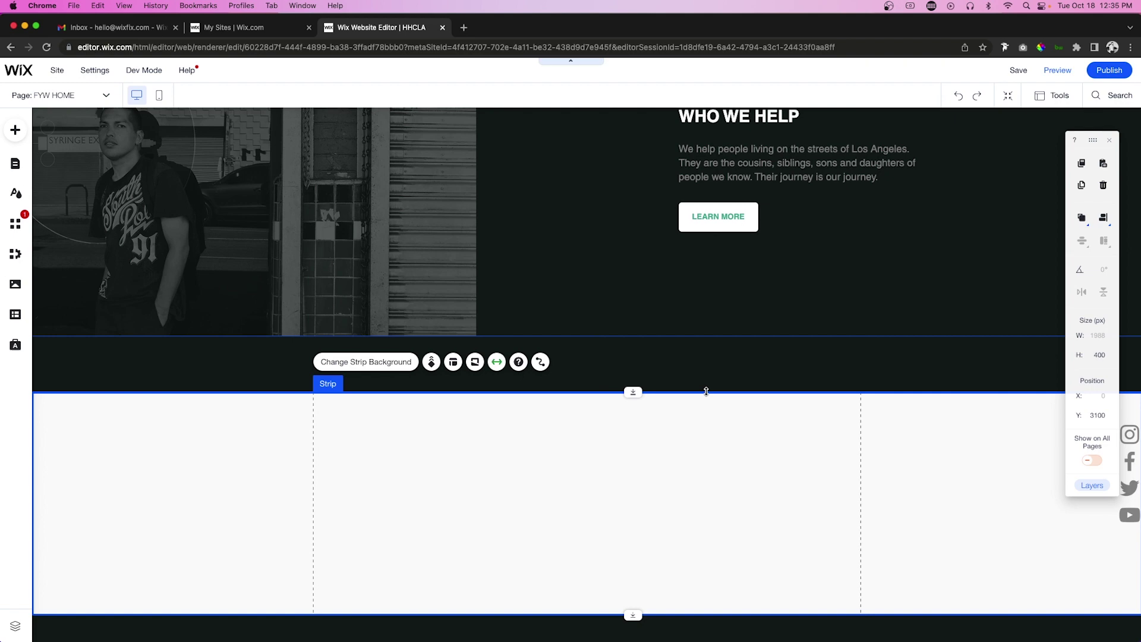
# Set the new blank strip's height to 800 px
pyautogui.scroll(-5, 721, 398)
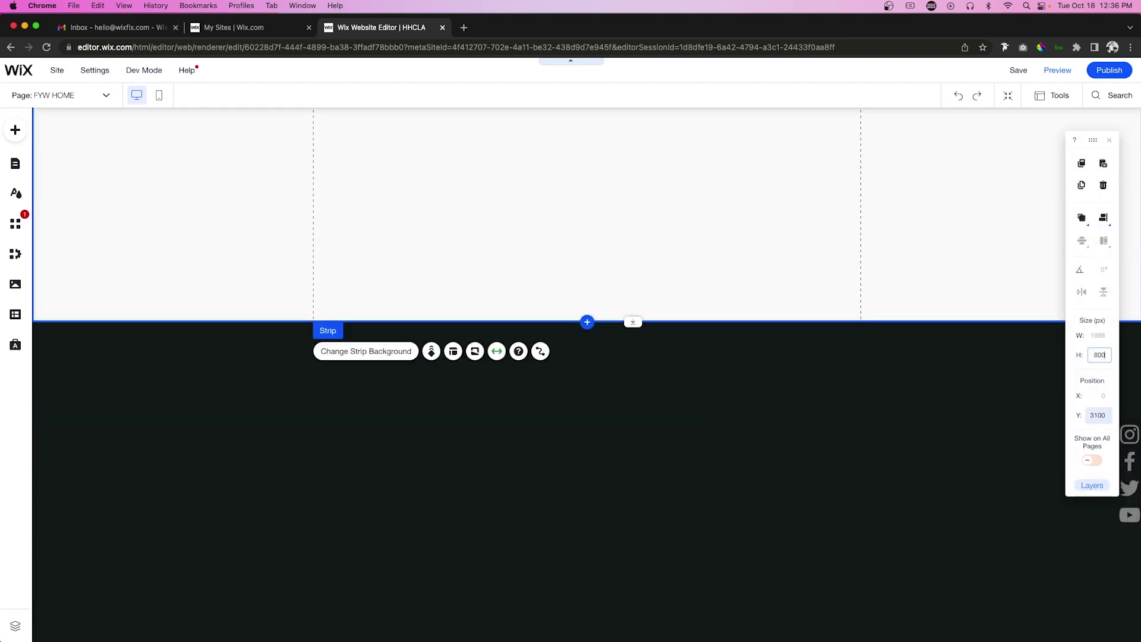
pyautogui.click(1099, 355)
pyautogui.write('800')
pyautogui.press('Return')
# Set the blank strip's background to the black-and-white handshake photo with the dark colour #151F1D behind the image
pyautogui.scroll(1, 586, 209)
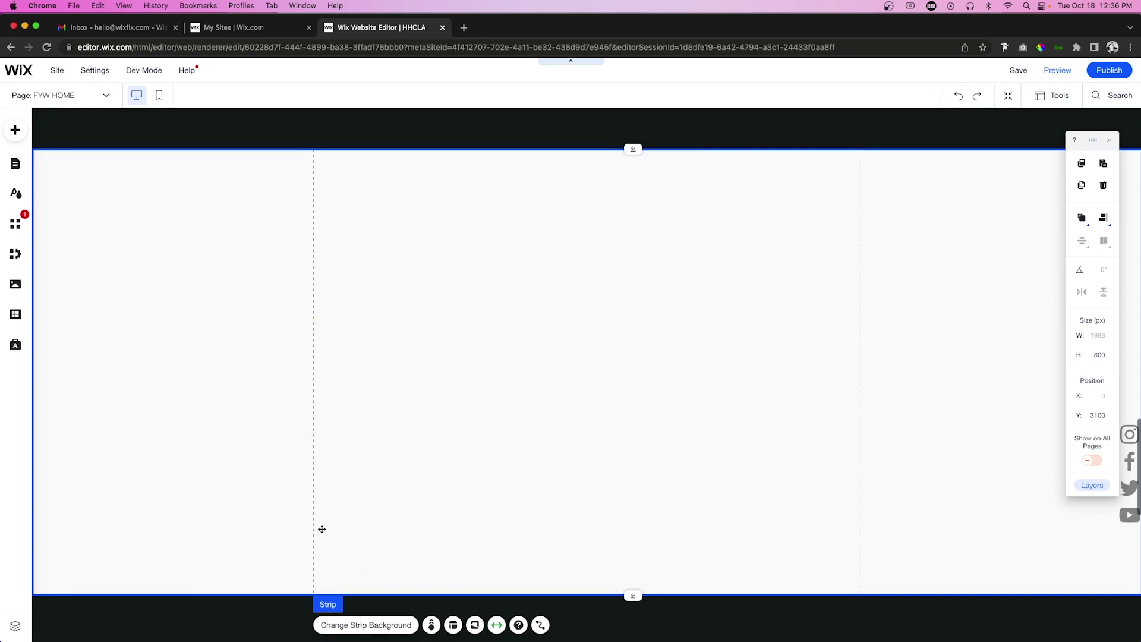
pyautogui.click(370, 625)
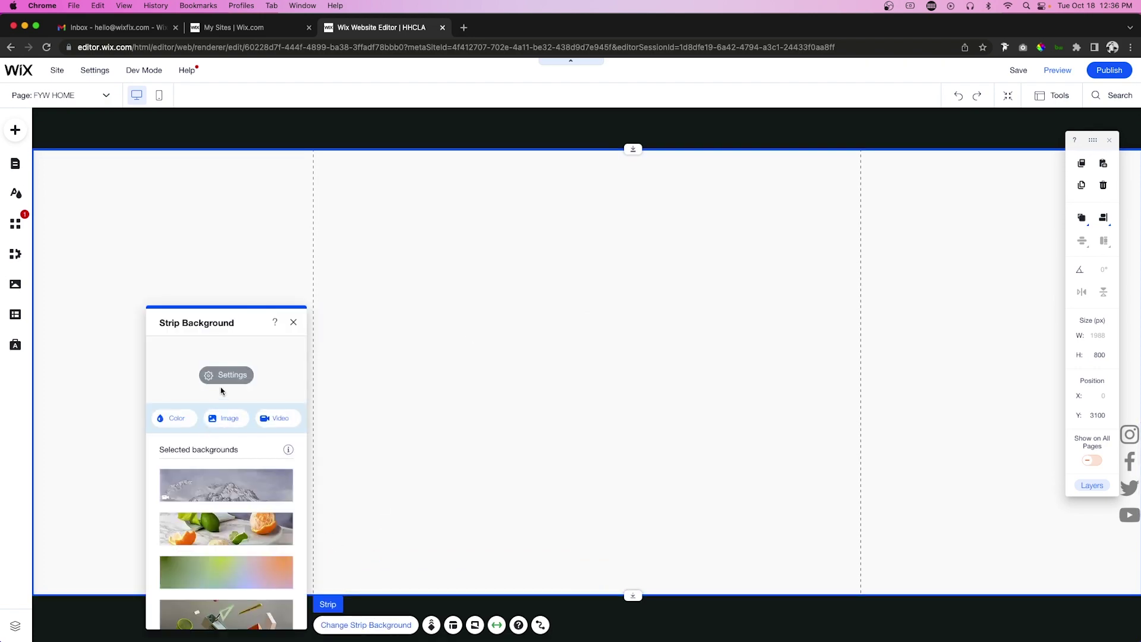
pyautogui.click(222, 424)
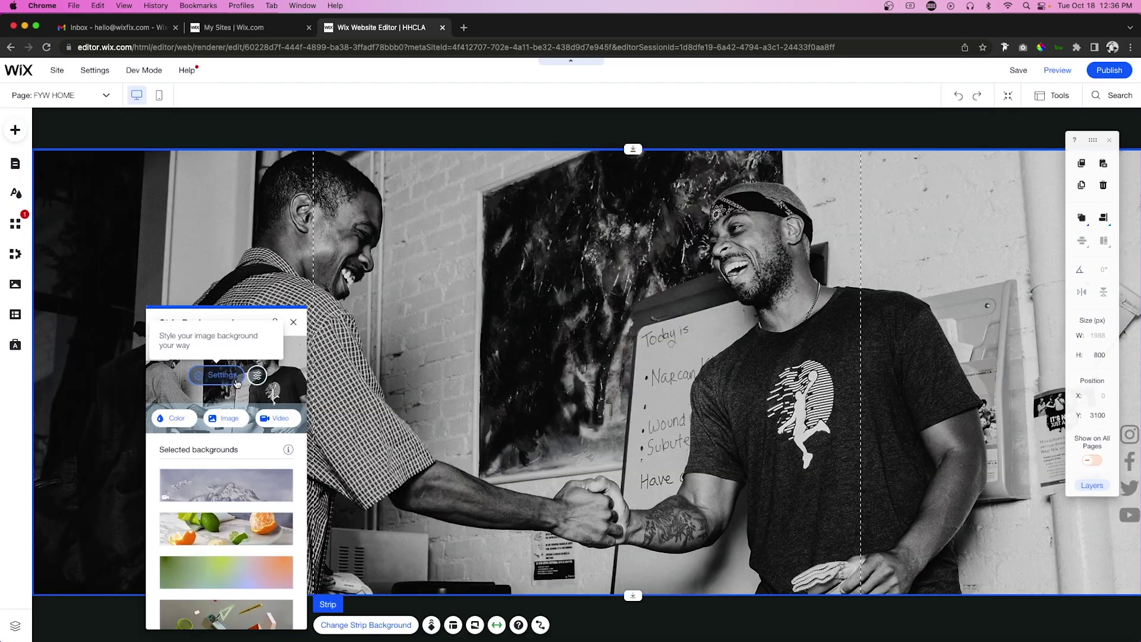
pyautogui.click(226, 375)
pyautogui.click(284, 447)
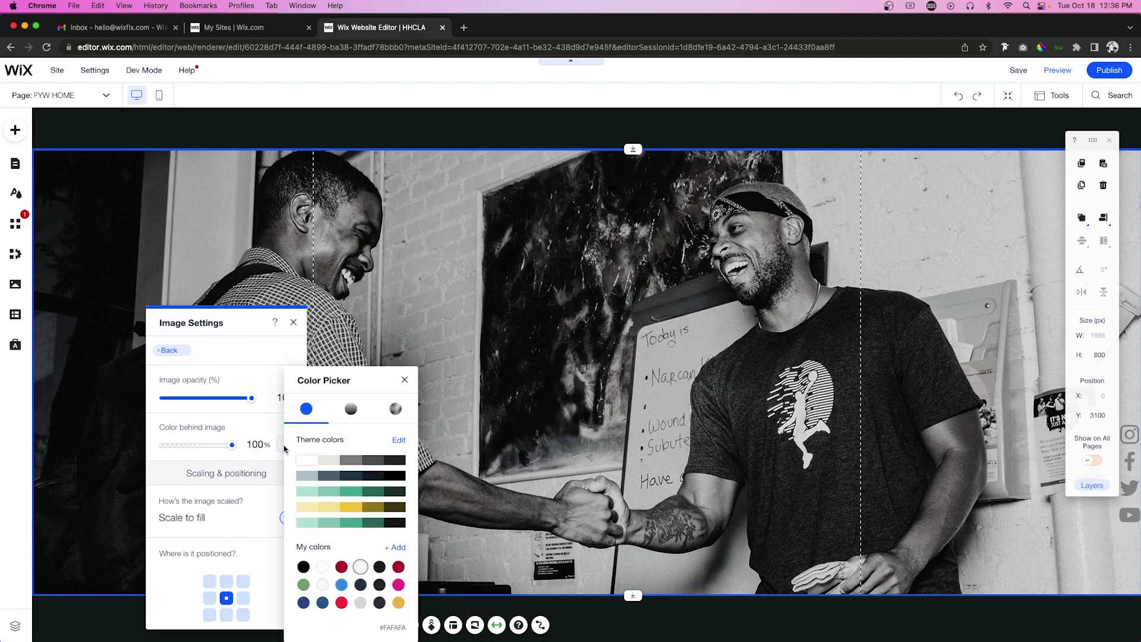
pyautogui.click(396, 524)
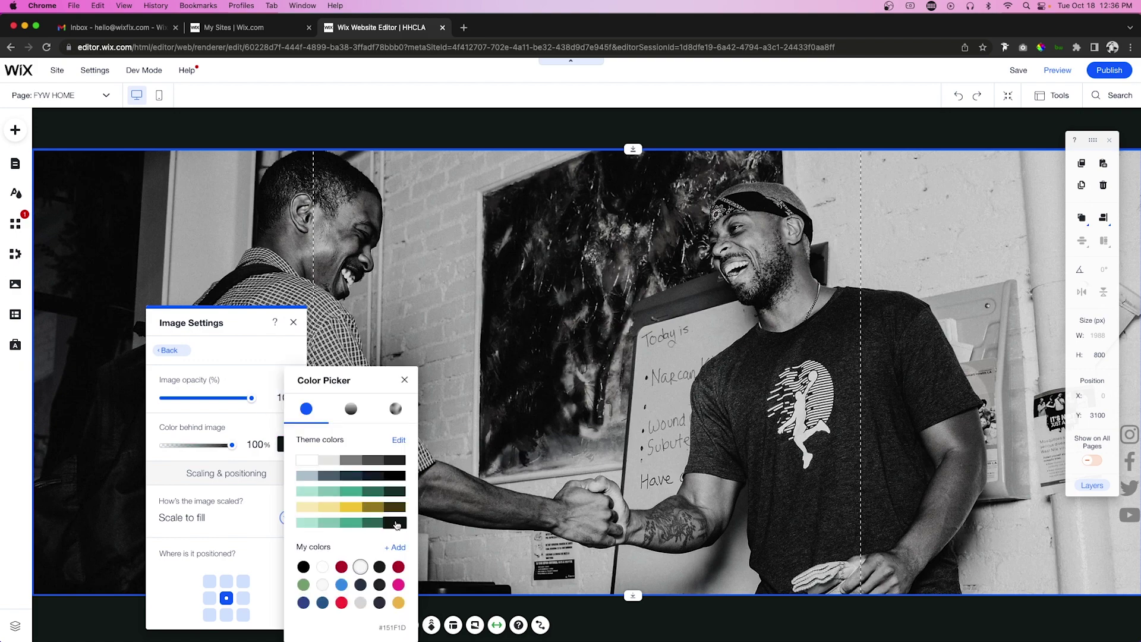
# Lower the strip photo's opacity to 13% and apply the Parallax scroll effect
pyautogui.click(257, 421)
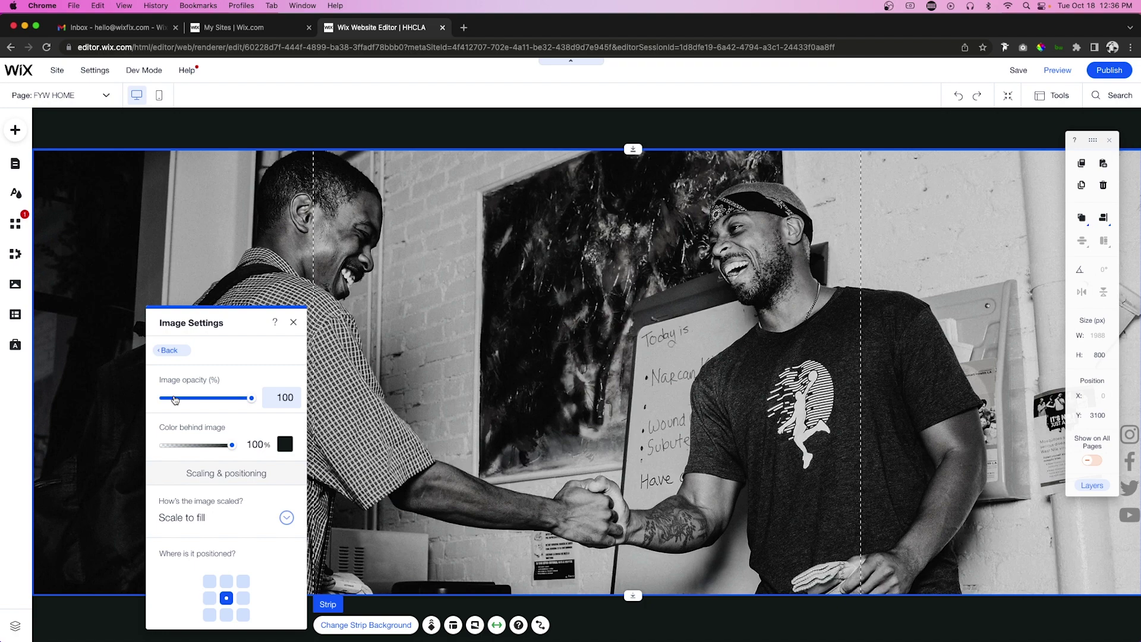
pyautogui.click(180, 398)
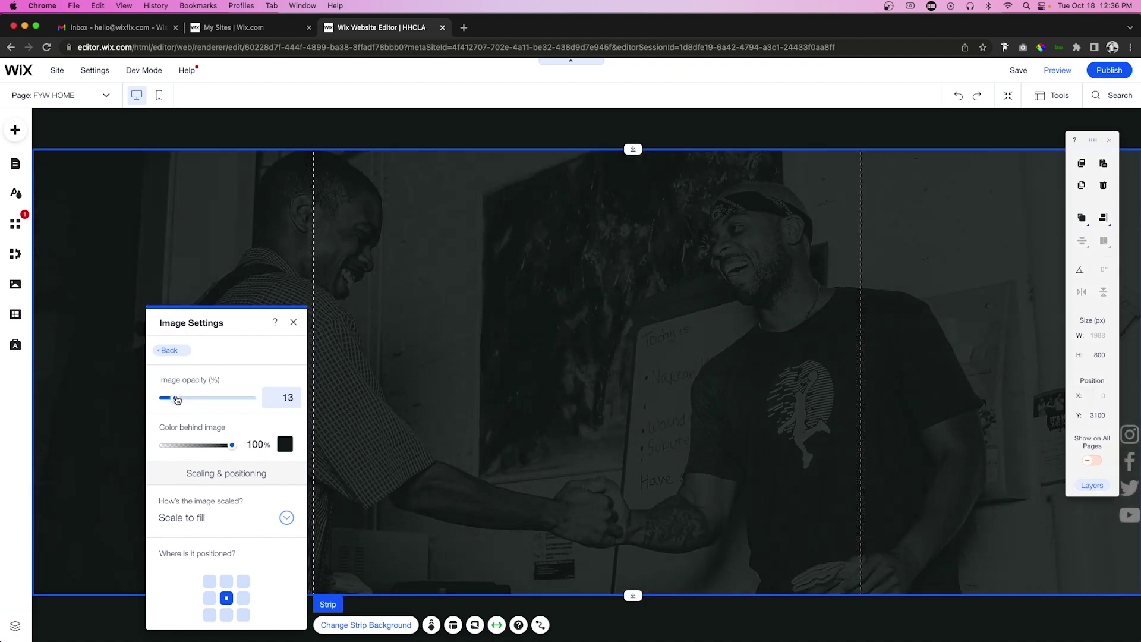
pyautogui.click(431, 625)
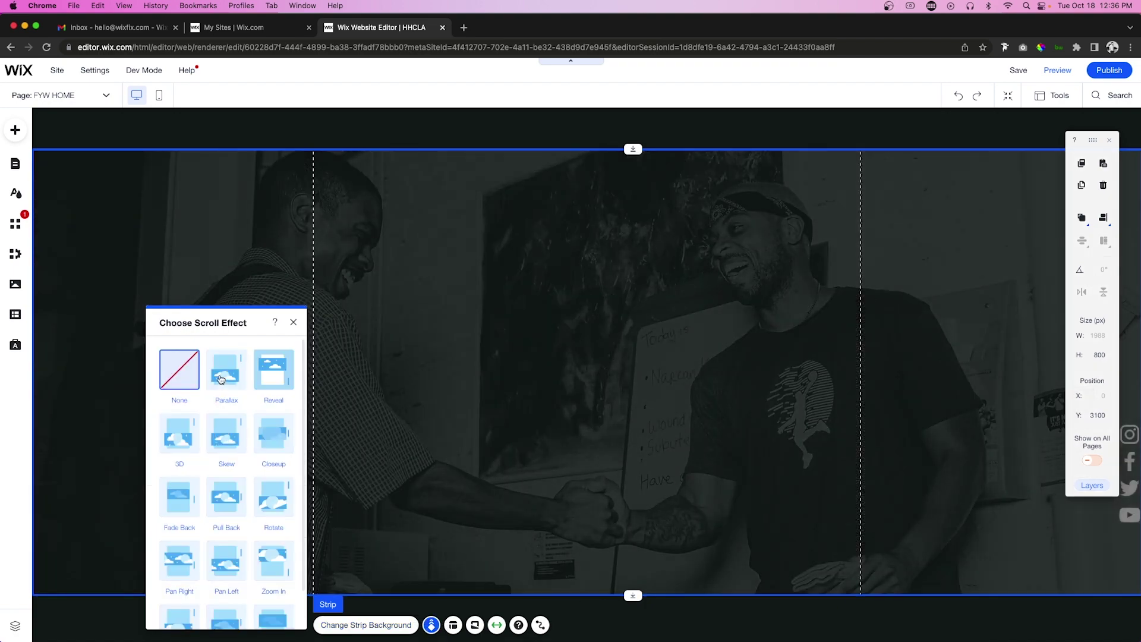
pyautogui.click(220, 379)
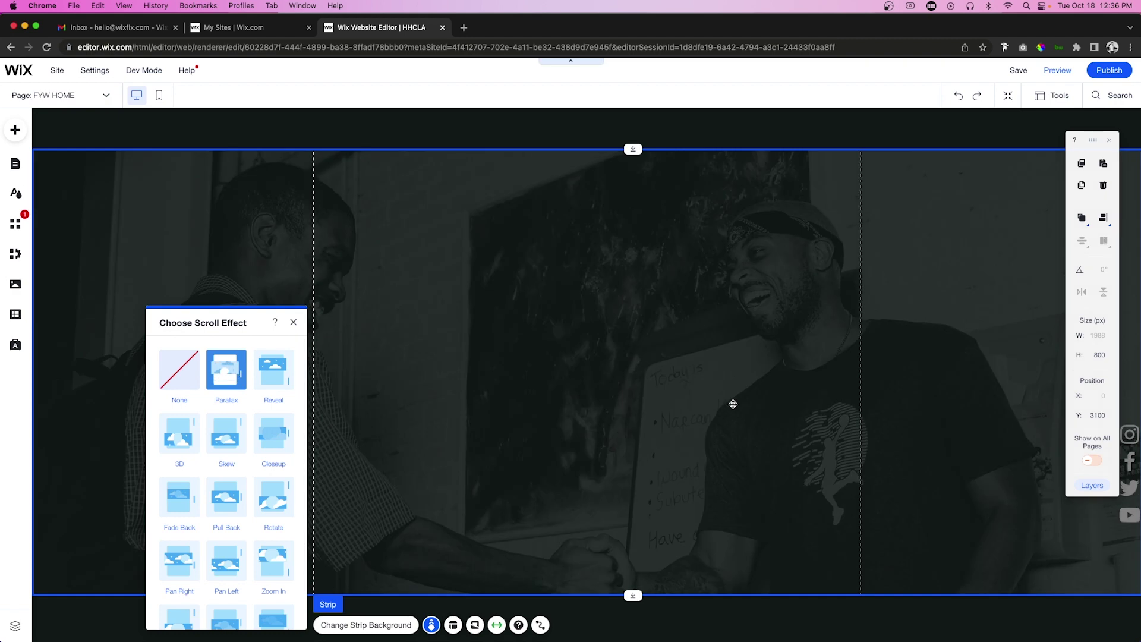
# Move the SUPPORT NOW heading and DONATE button together from the grey strip up onto the handshake photo strip
pyautogui.scroll(-7, 733, 404)
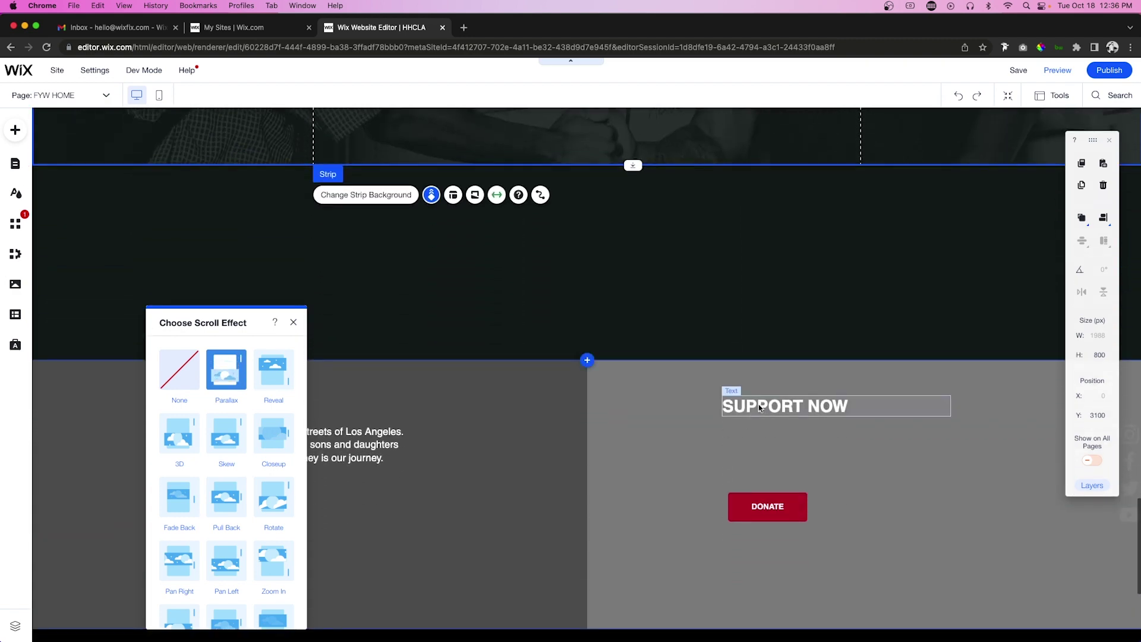
pyautogui.click(758, 405)
pyautogui.keyDown('shift'); pyautogui.click(767, 506); pyautogui.keyUp('shift')
pyautogui.moveTo(767, 506); pyautogui.dragTo(767, 506)
pyautogui.moveTo(503, 233); pyautogui.dragTo(508, 133)
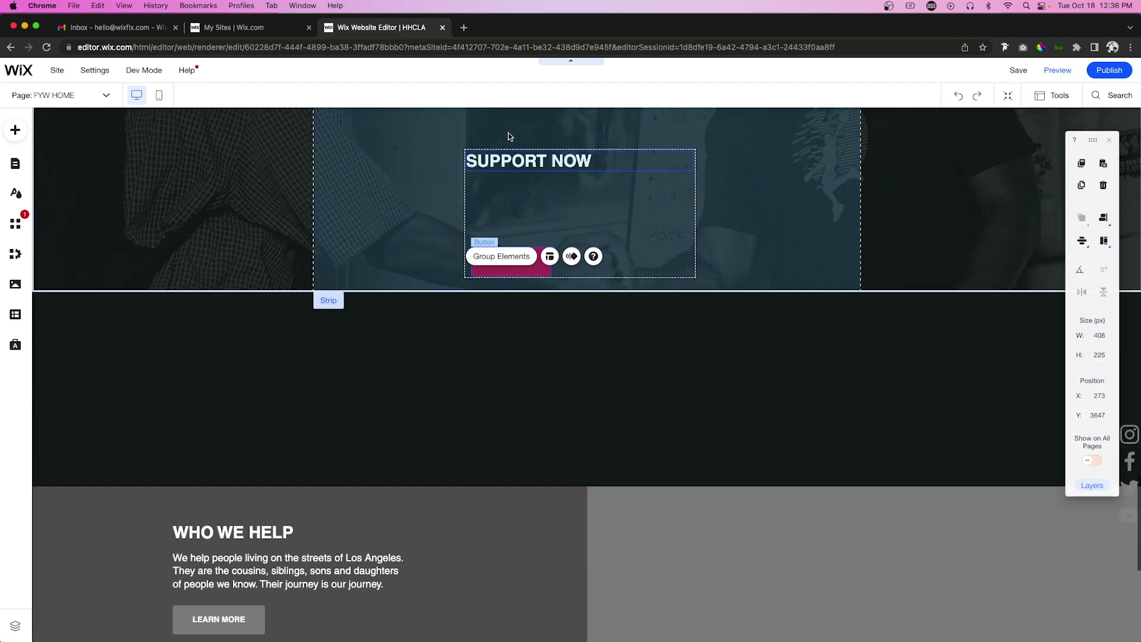
# Centre the SUPPORT NOW text, set its font size to 120 px, and widen its text box to fit one line
pyautogui.scroll(3, 509, 136)
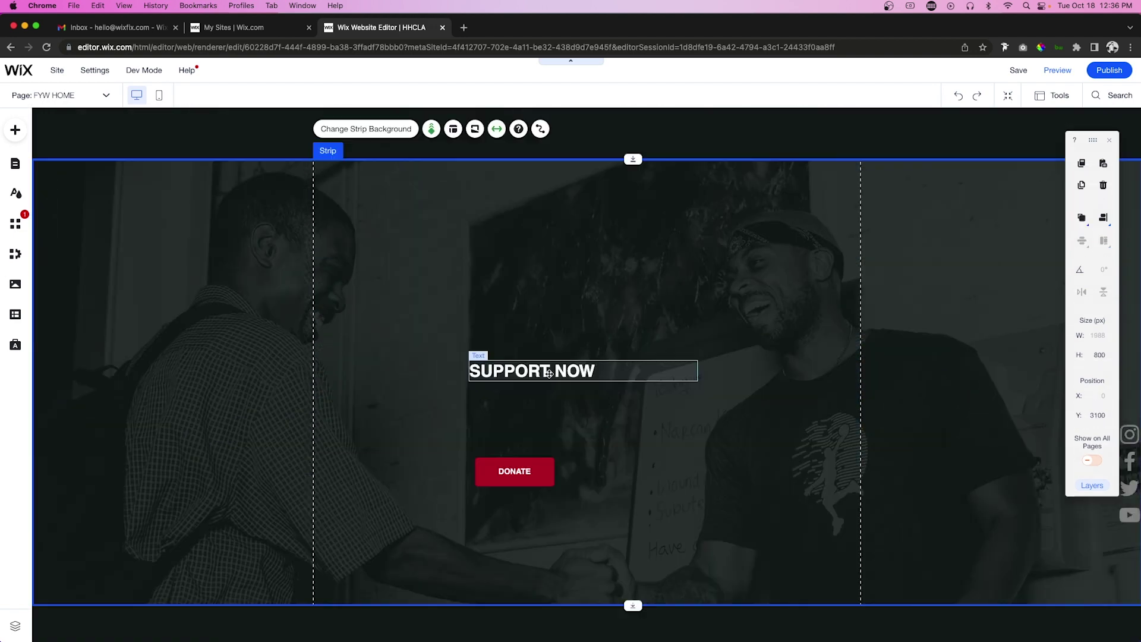
pyautogui.doubleClick(549, 373)
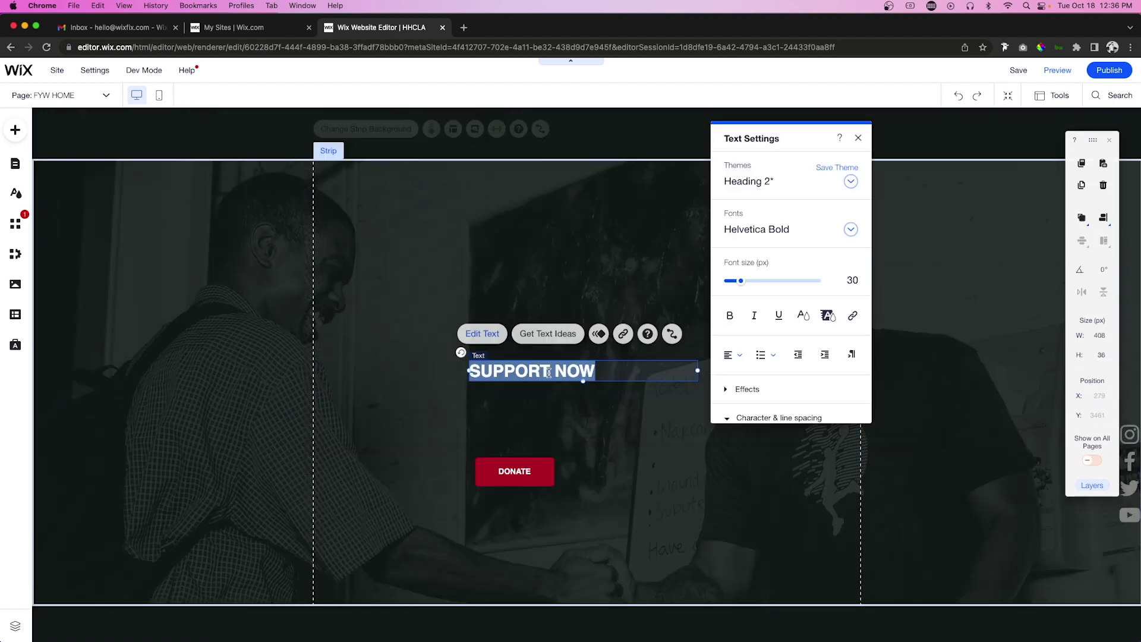
pyautogui.click(735, 354)
pyautogui.click(740, 374)
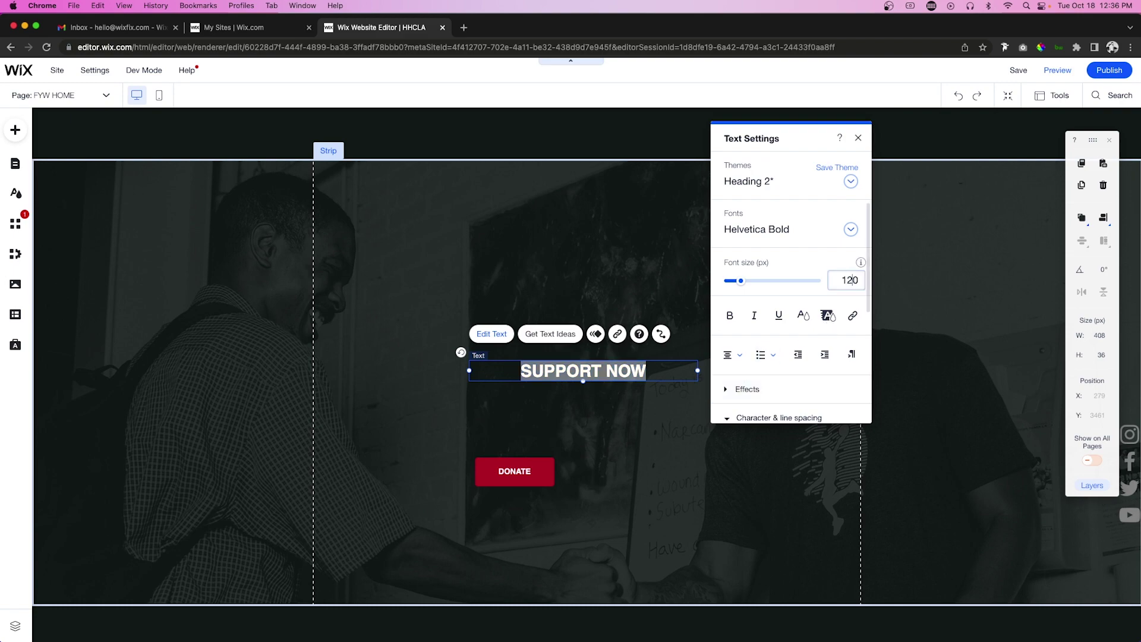
pyautogui.press('Return')
pyautogui.moveTo(698, 479); pyautogui.dragTo(965, 458)
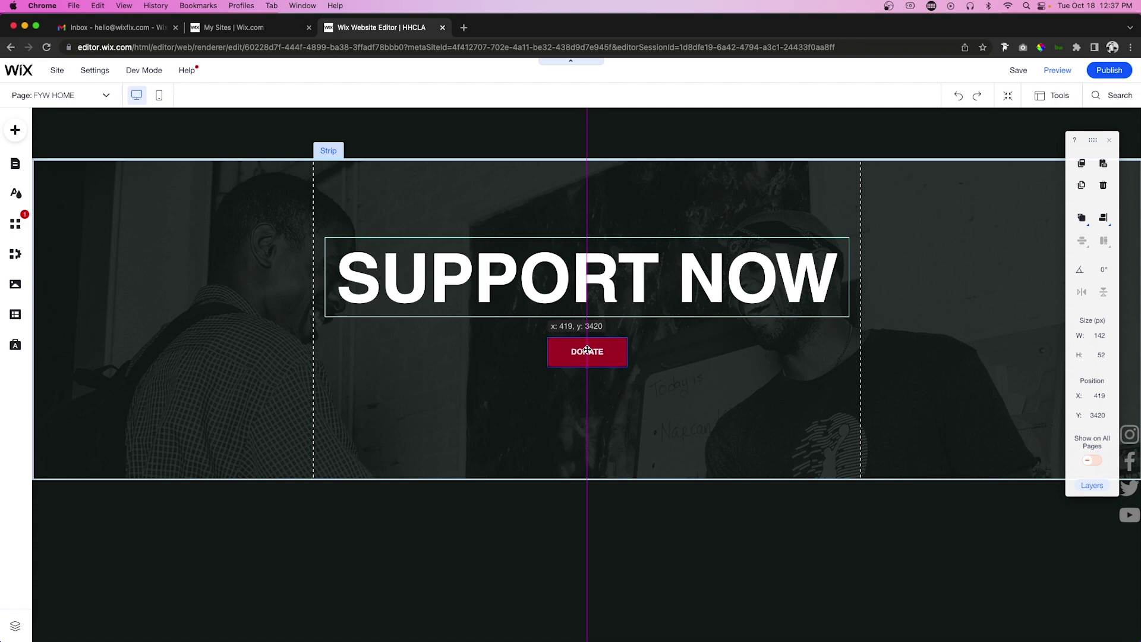
# Place the DONATE button beneath the heading at a width of 225 px and relabel it MAKE A DONATION
pyautogui.click(588, 349)
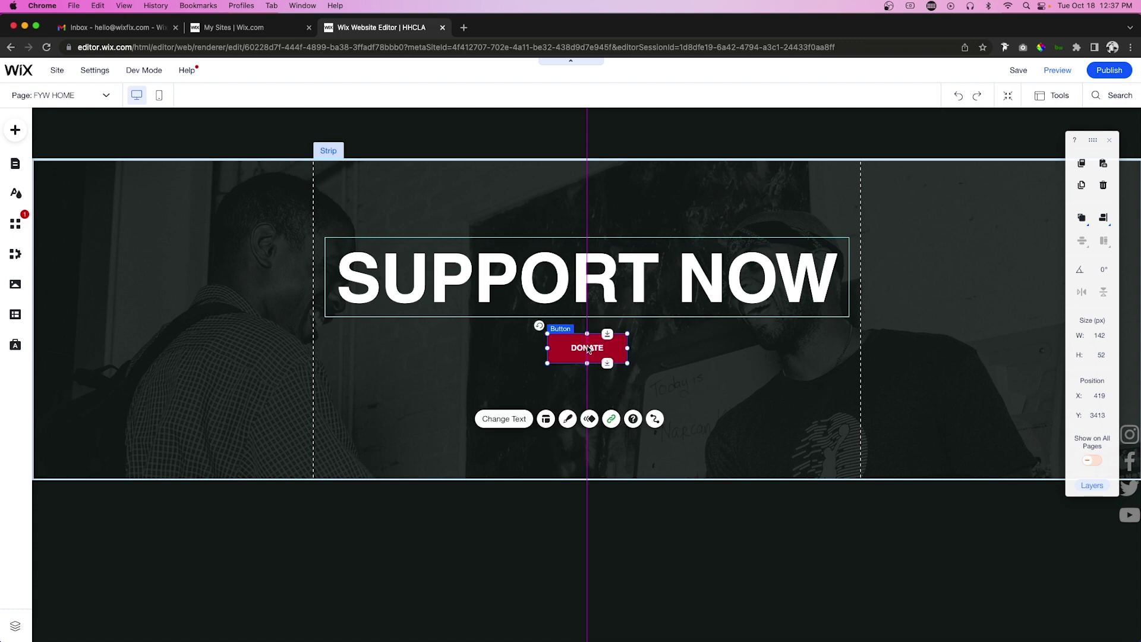
pyautogui.moveTo(627, 350); pyautogui.dragTo(673, 347)
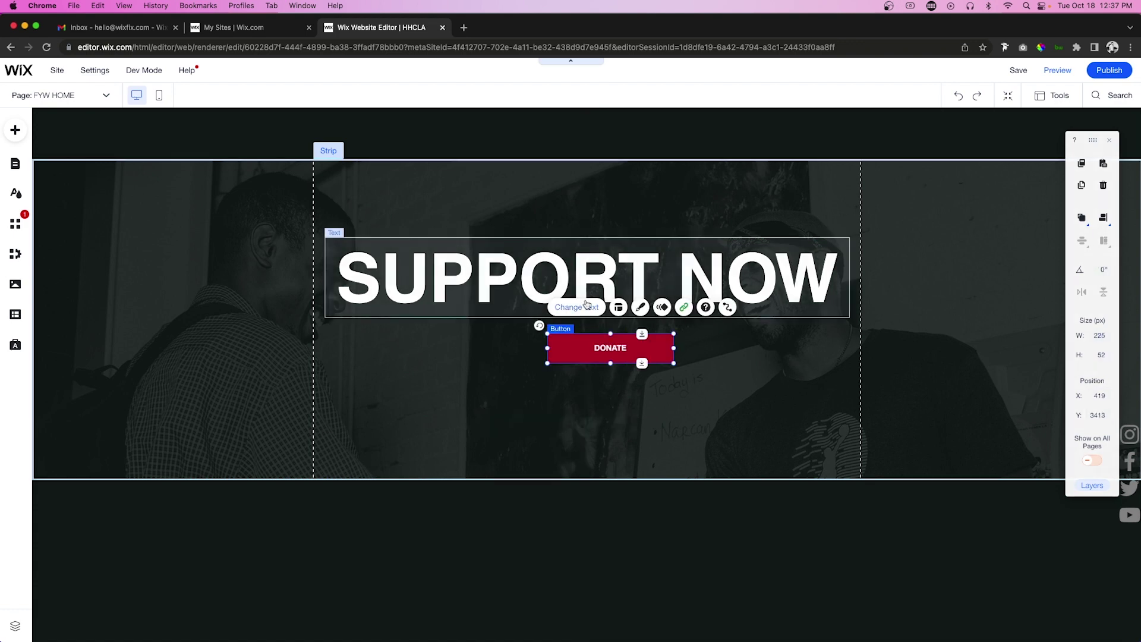
pyautogui.click(586, 305)
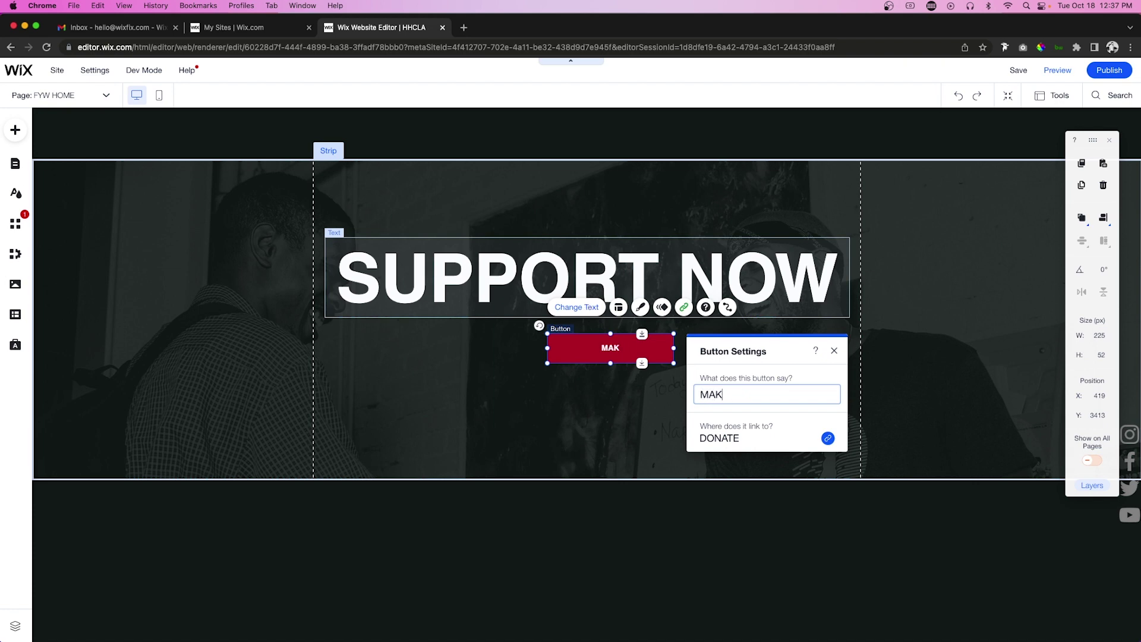
pyautogui.write('MAKE. A')
pyautogui.write('DONATION')
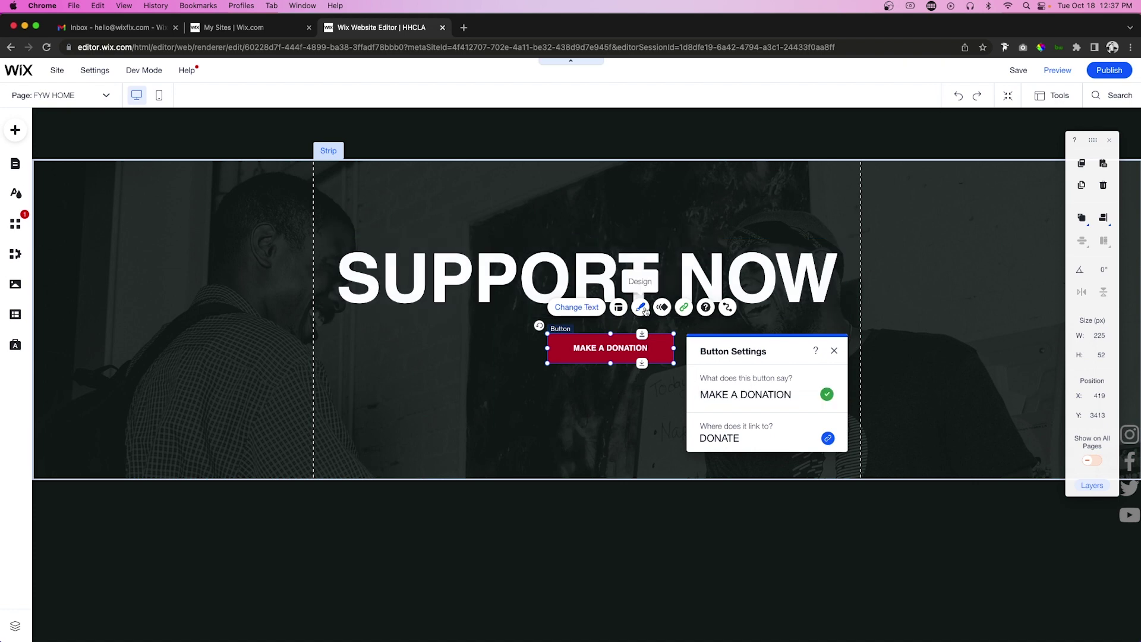
# Apply the saved white design with green text to the donation button and centre it horizontally
pyautogui.click(641, 308)
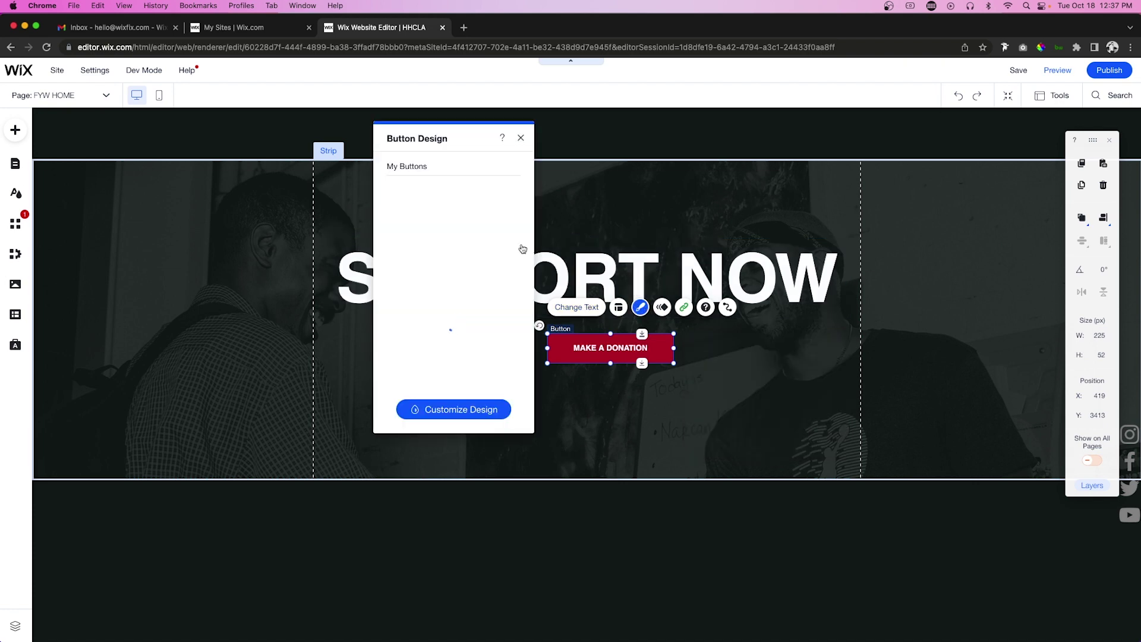
pyautogui.click(418, 198)
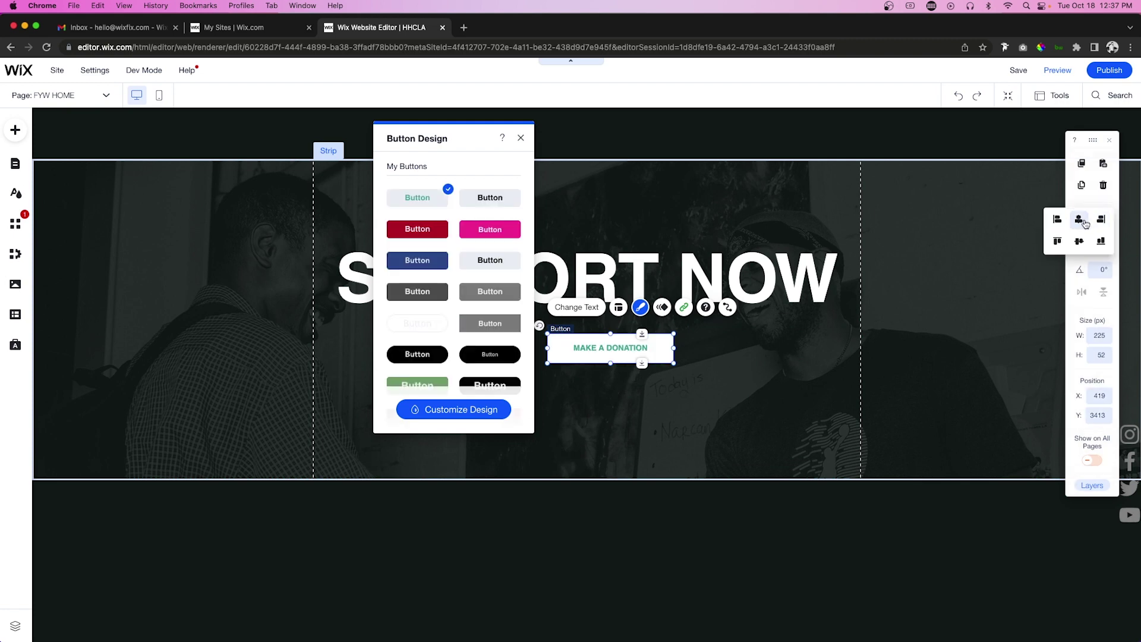
# Group the SUPPORT NOW heading with the donation button and set the photo strip's height to 800 px
pyautogui.keyDown('shift'); pyautogui.click(770, 291); pyautogui.keyUp('shift')
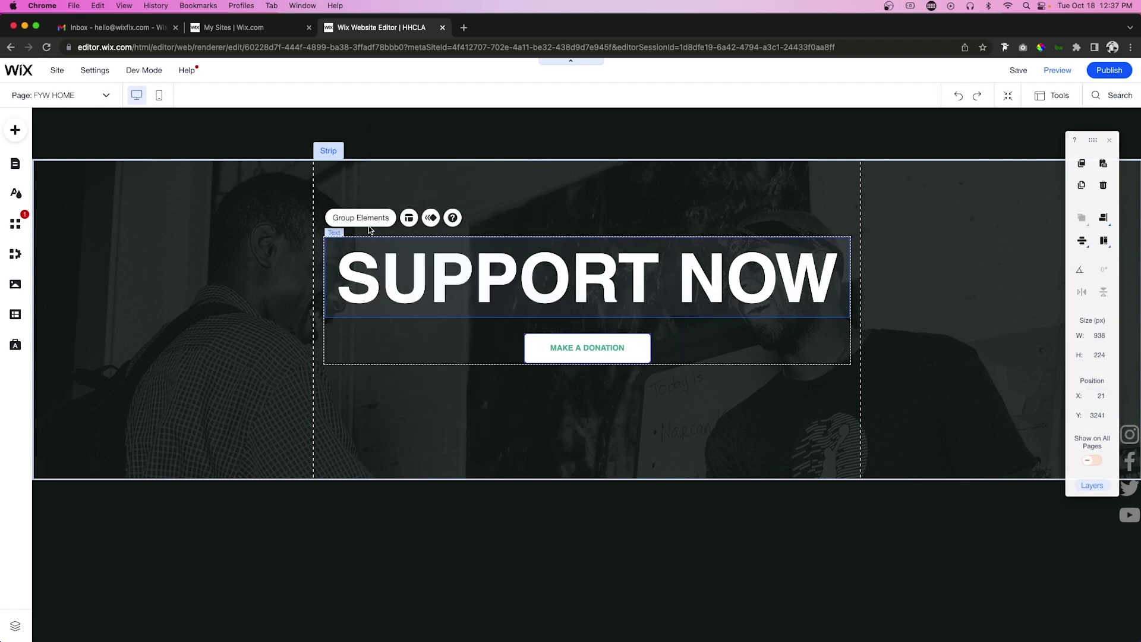
pyautogui.click(360, 221)
pyautogui.click(720, 404)
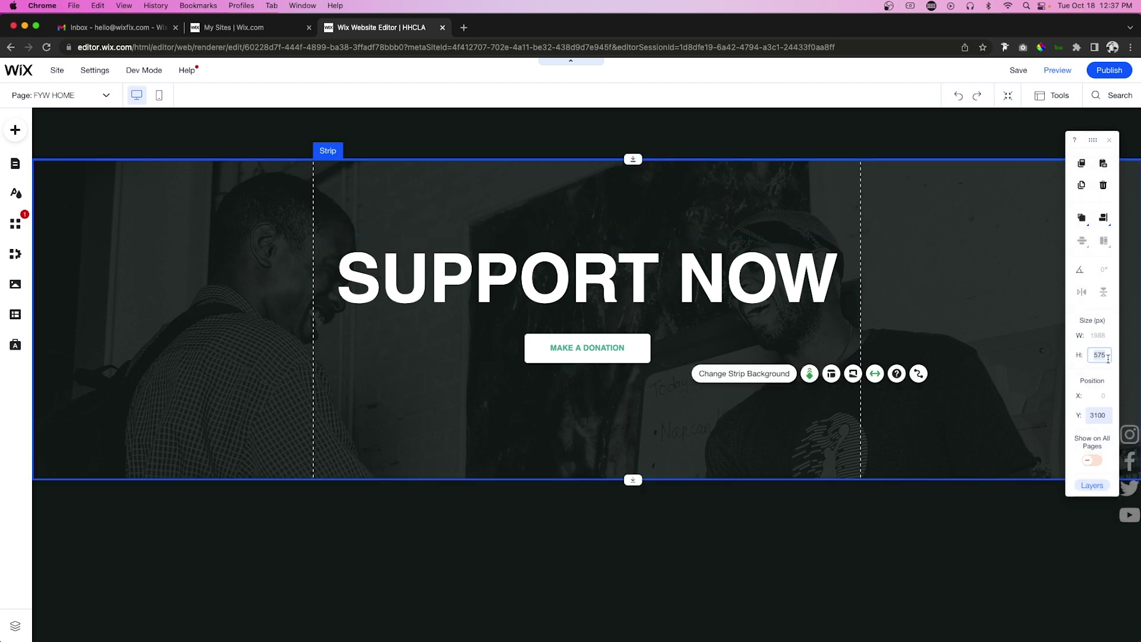
pyautogui.write('800')
pyautogui.press('Return')
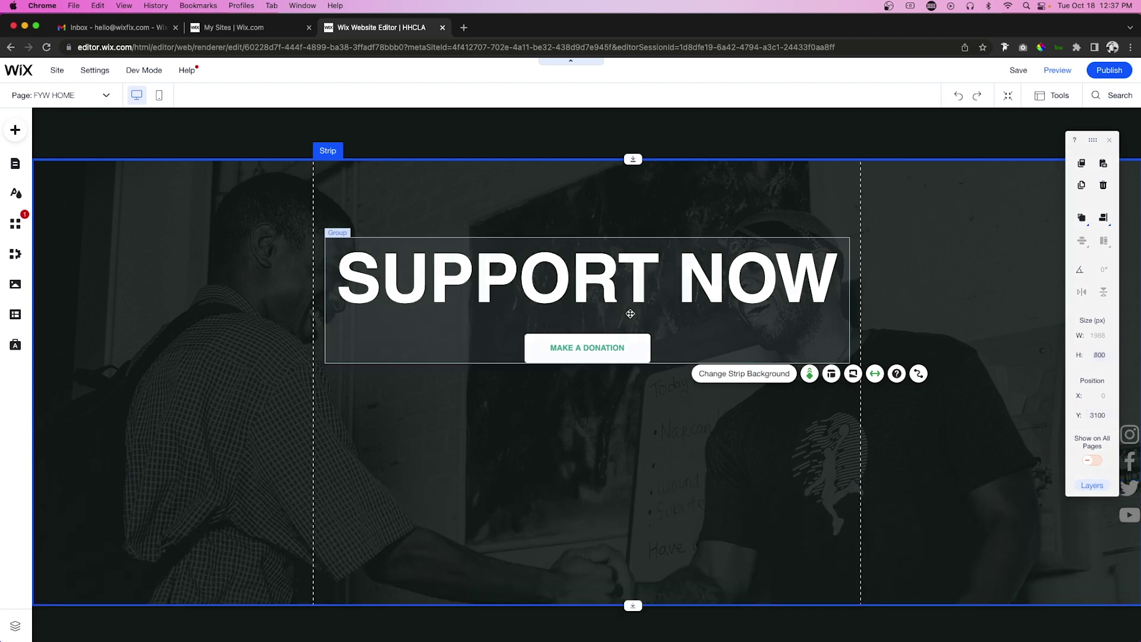
# Align the SUPPORT NOW group to the vertical middle of its photo strip
pyautogui.click(618, 297)
pyautogui.click(1087, 242)
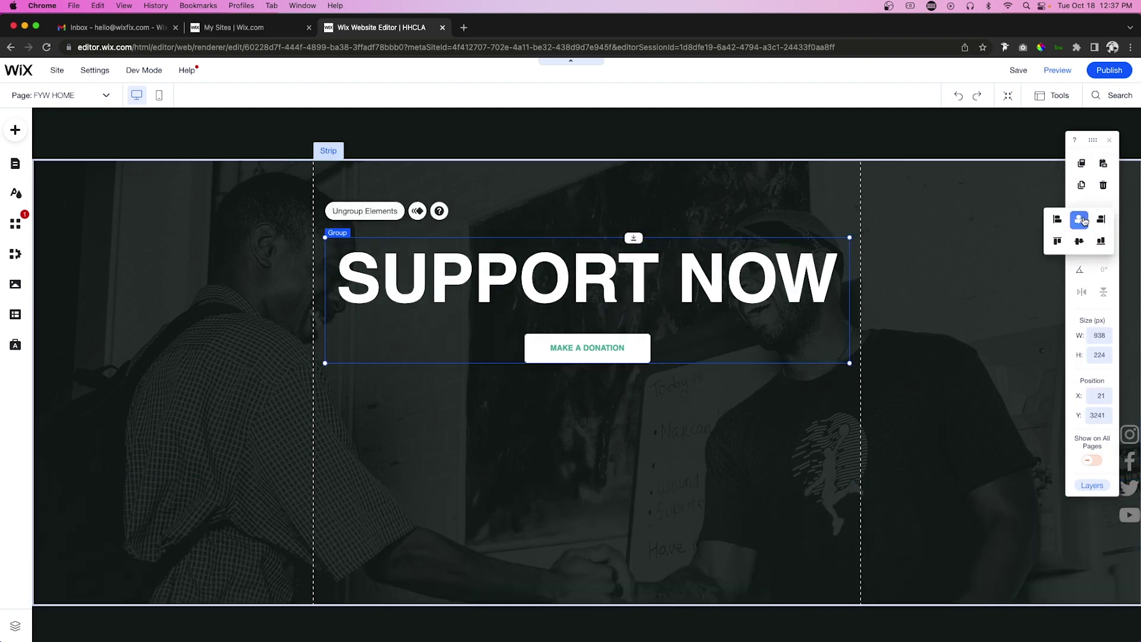
pyautogui.click(1079, 241)
pyautogui.click(918, 316)
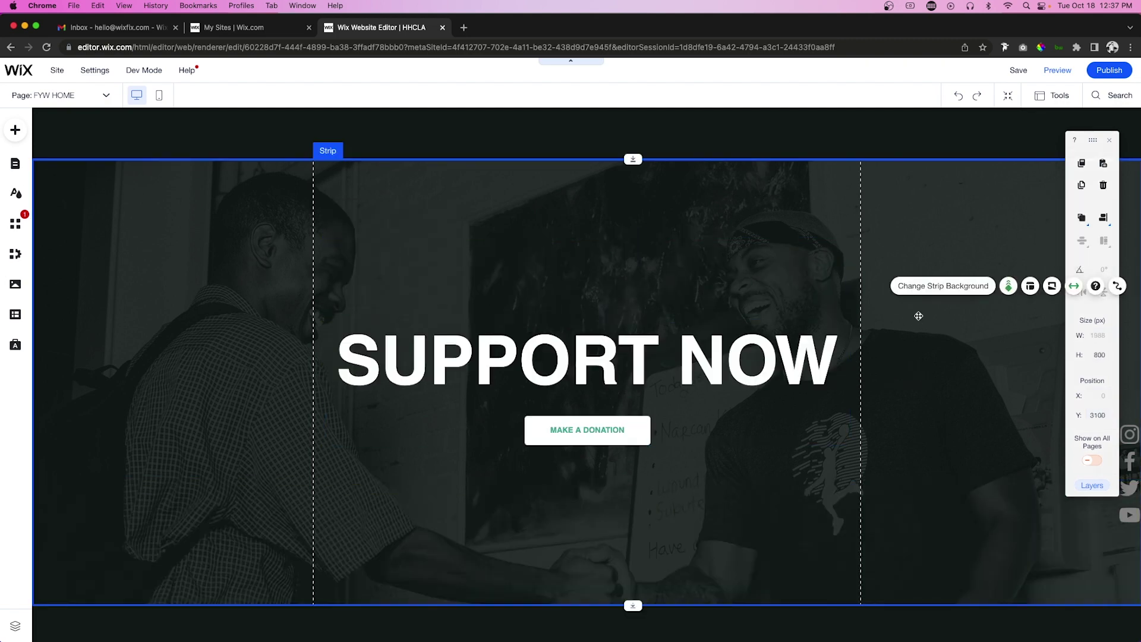
# Delete the old grey two-column strip with the WHO WE HELP text
pyautogui.scroll(-7, 918, 316)
pyautogui.click(654, 435)
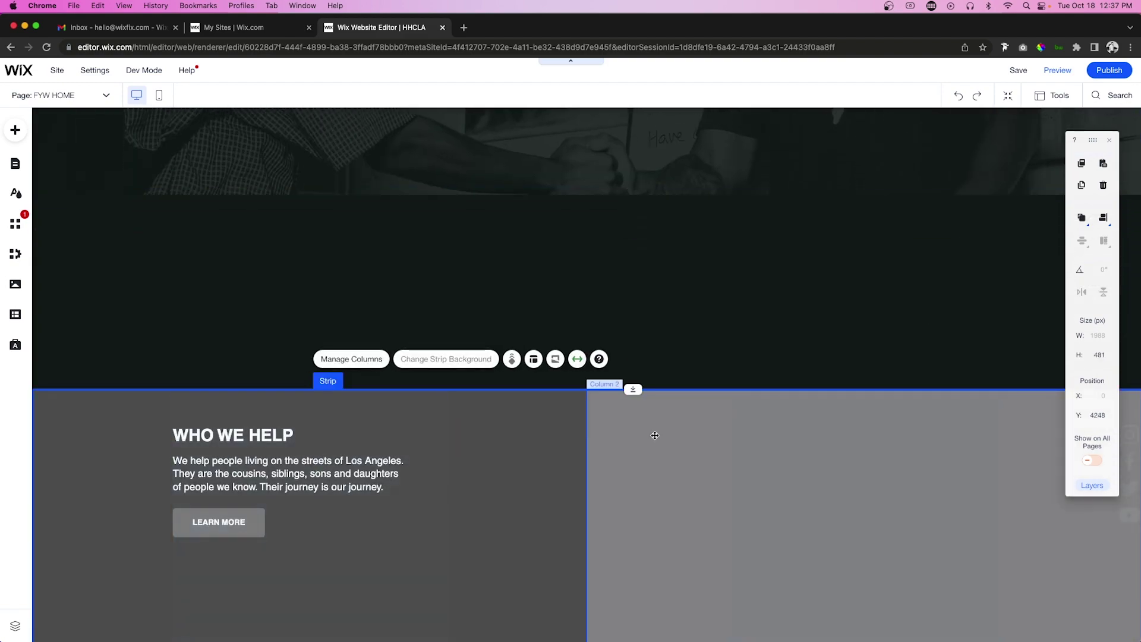
pyautogui.press('Delete')
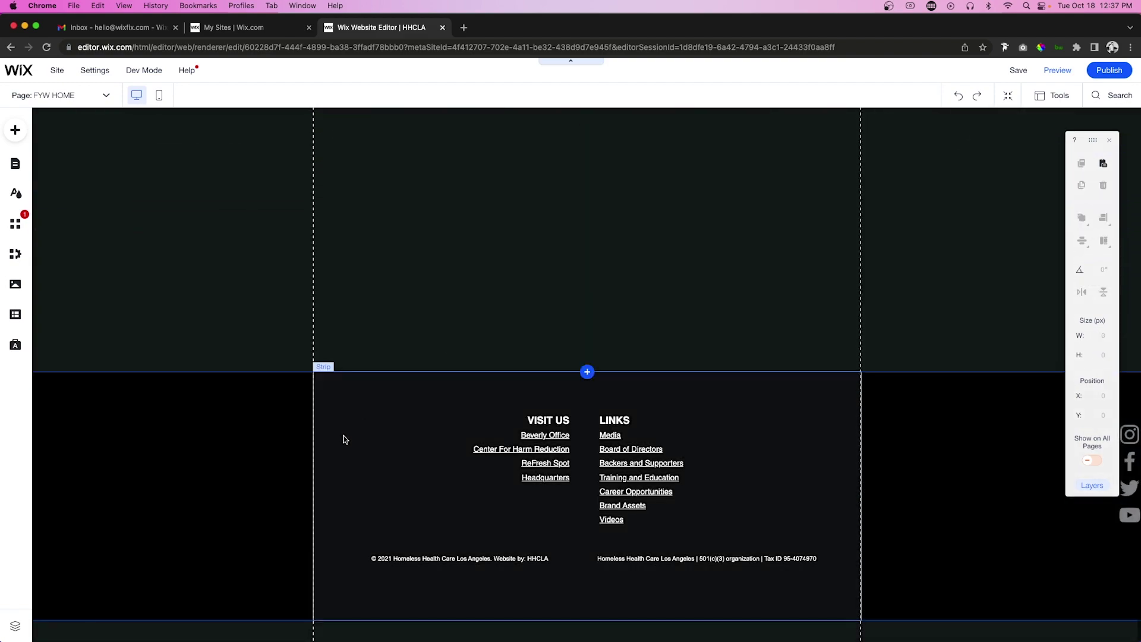
# Move the black footer strip with the VISIT US and LINKS columns up to Y 3900, directly below the SUPPORT NOW strip
pyautogui.click(343, 440)
pyautogui.click(216, 458)
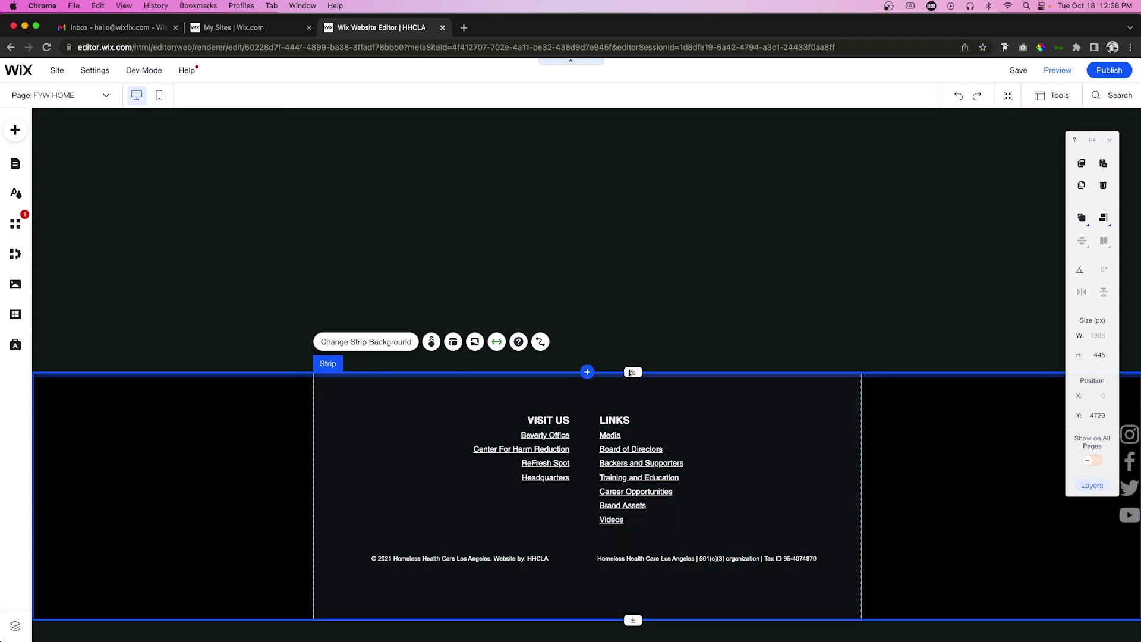
pyautogui.moveTo(648, 131); pyautogui.dragTo(650, 113)
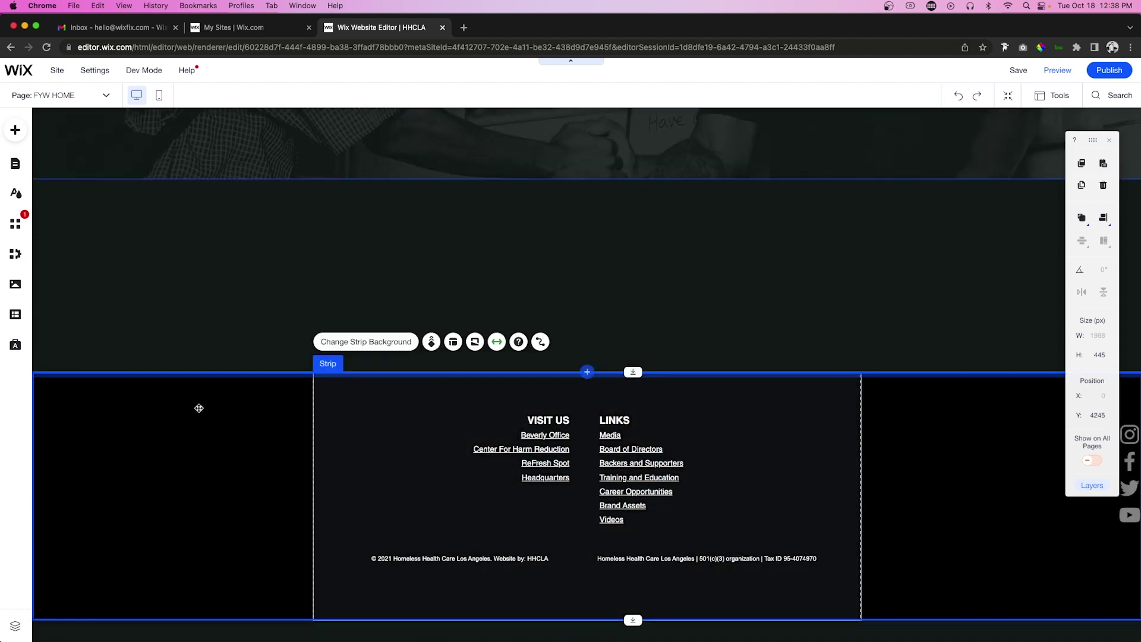
pyautogui.moveTo(635, 372); pyautogui.dragTo(656, 122)
# Preview the homepage and review every section from the hero down to the footer
pyautogui.scroll(6, 785, 320)
pyautogui.scroll(15, 785, 320)
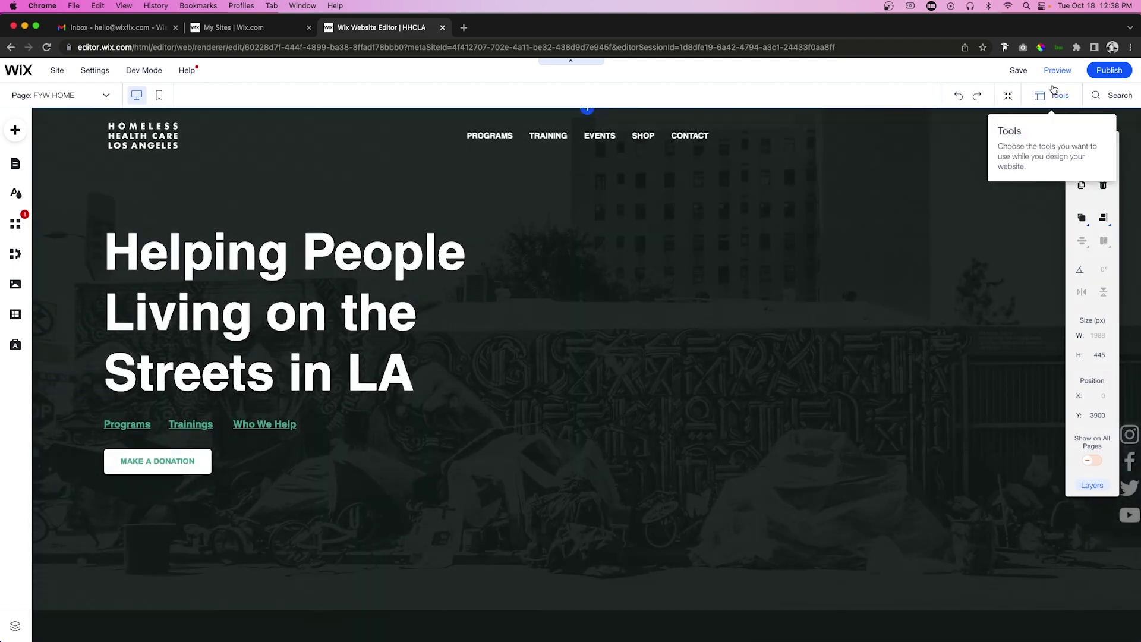
pyautogui.click(1057, 70)
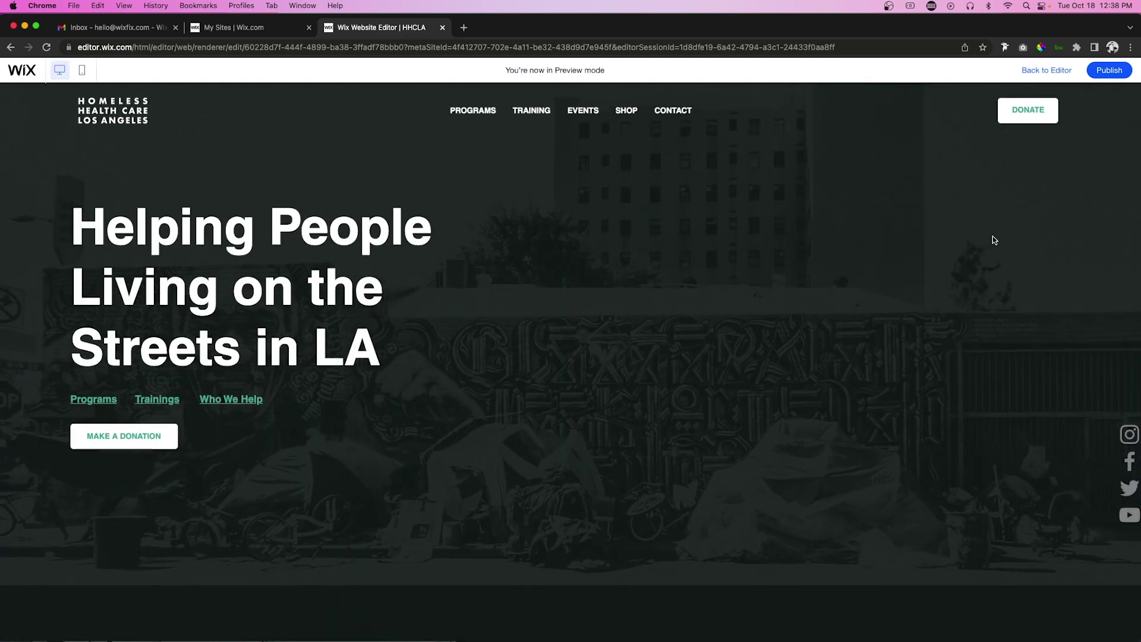
pyautogui.scroll(-5, 993, 238)
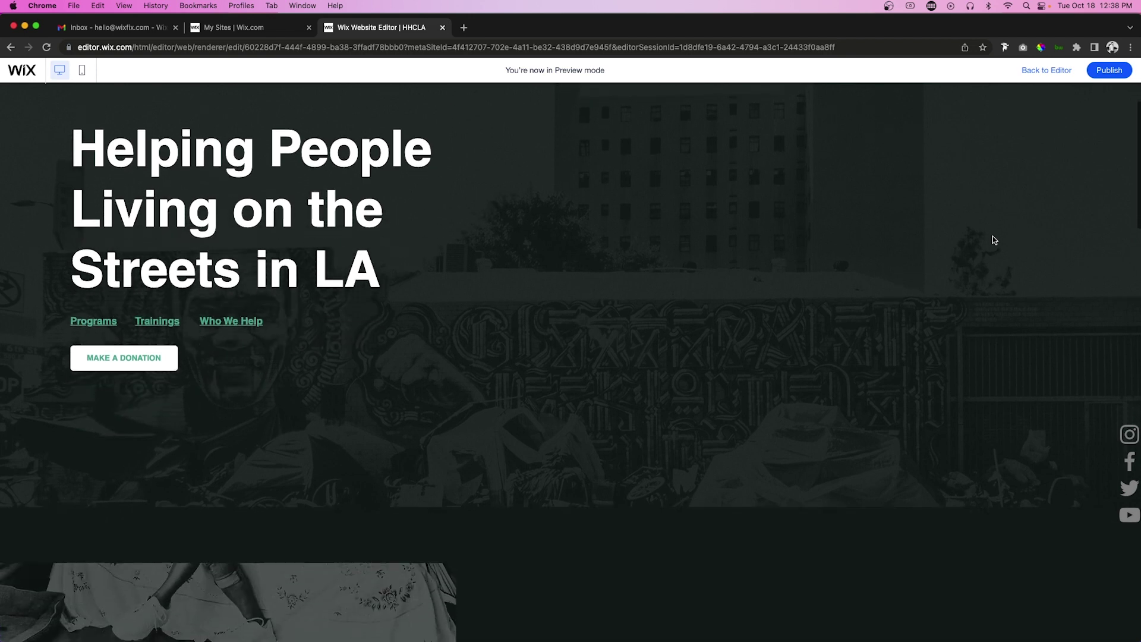
pyautogui.scroll(-8, 994, 239)
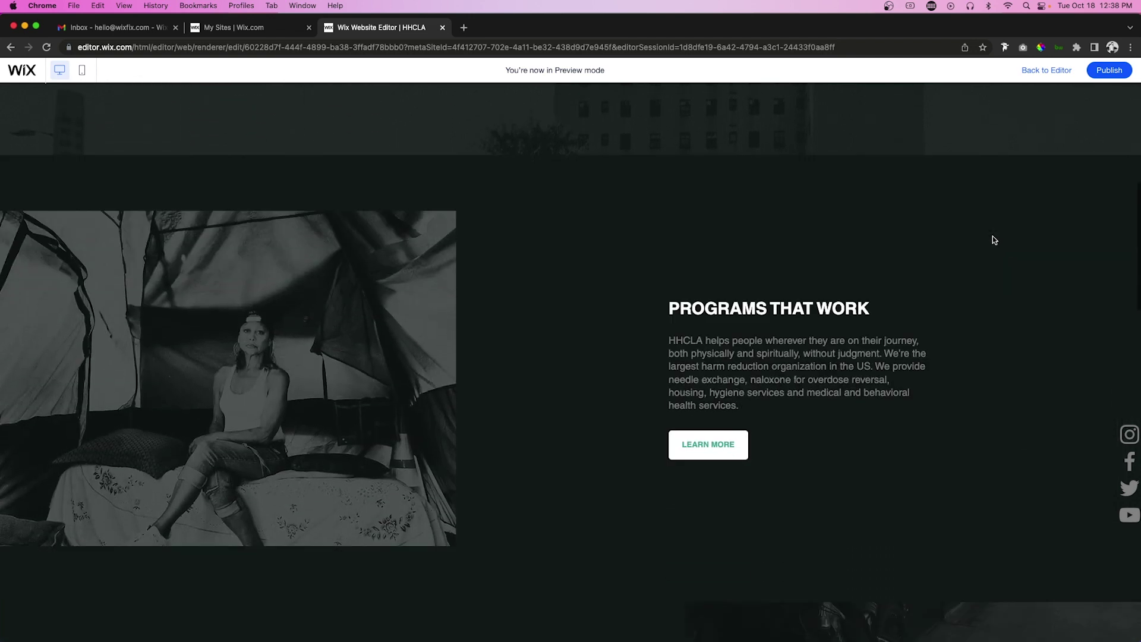
pyautogui.scroll(-10, 993, 239)
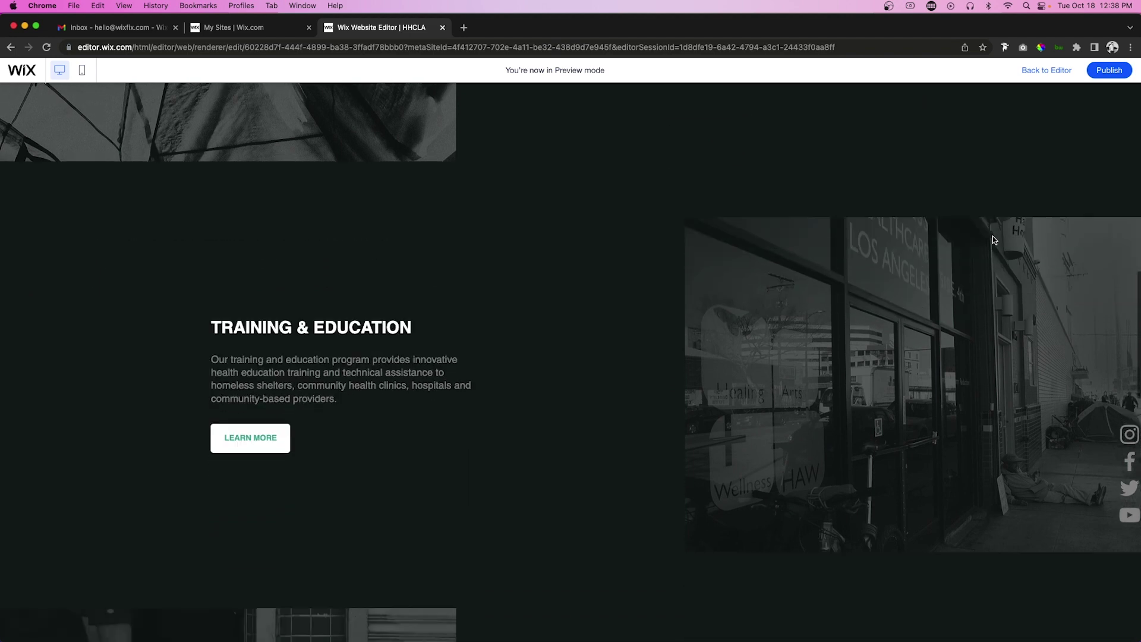
pyautogui.scroll(-10, 992, 239)
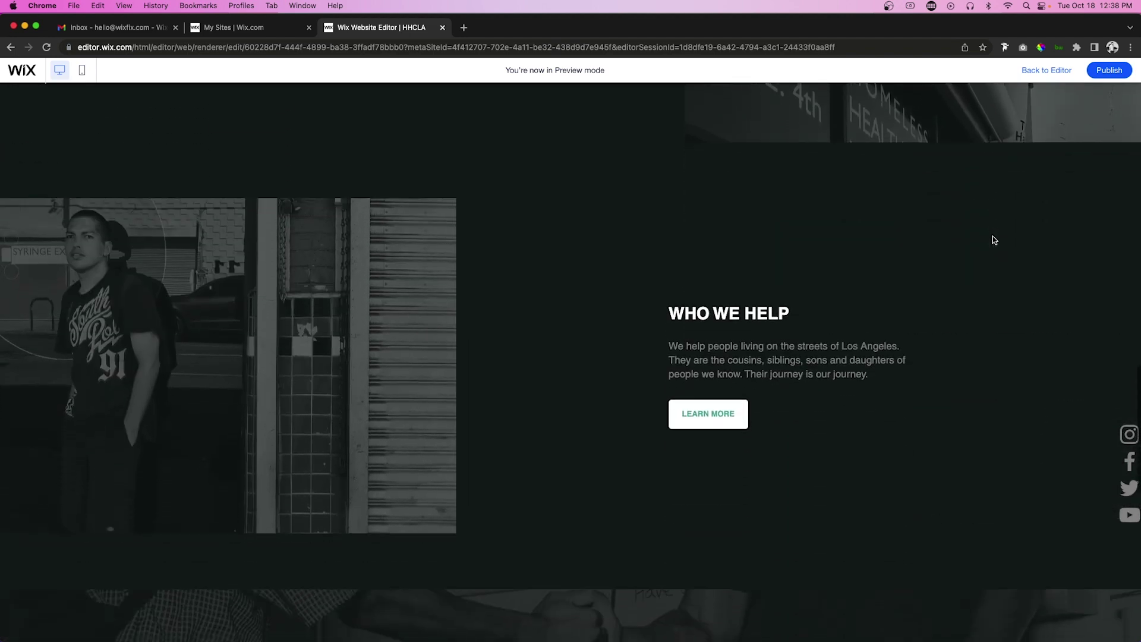
pyautogui.scroll(-6, 994, 240)
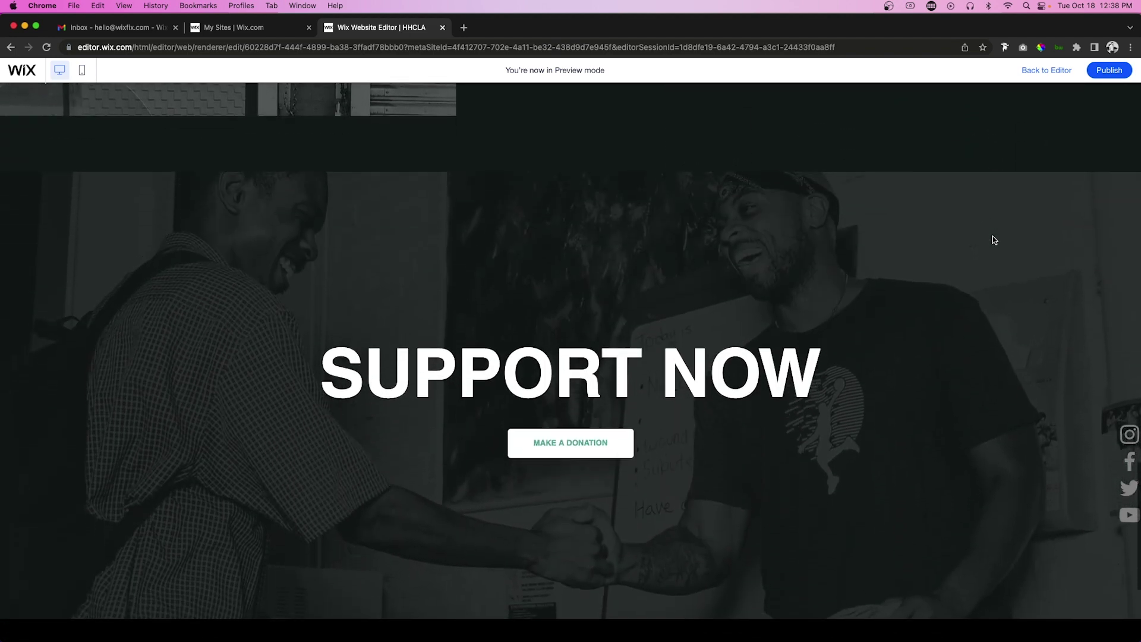
pyautogui.scroll(-3, 994, 240)
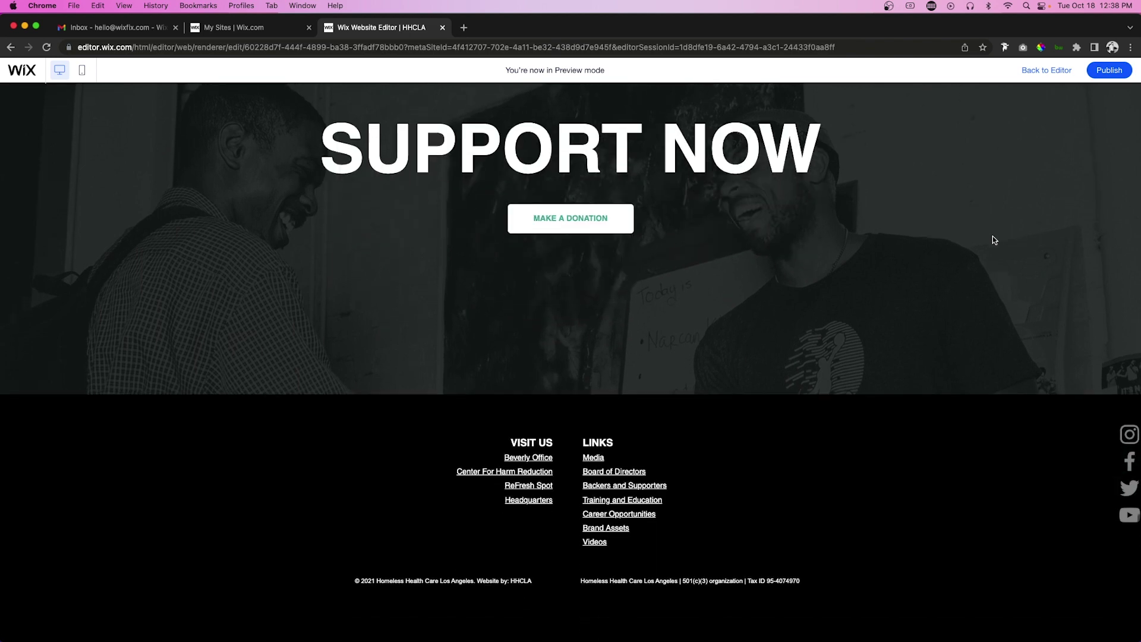